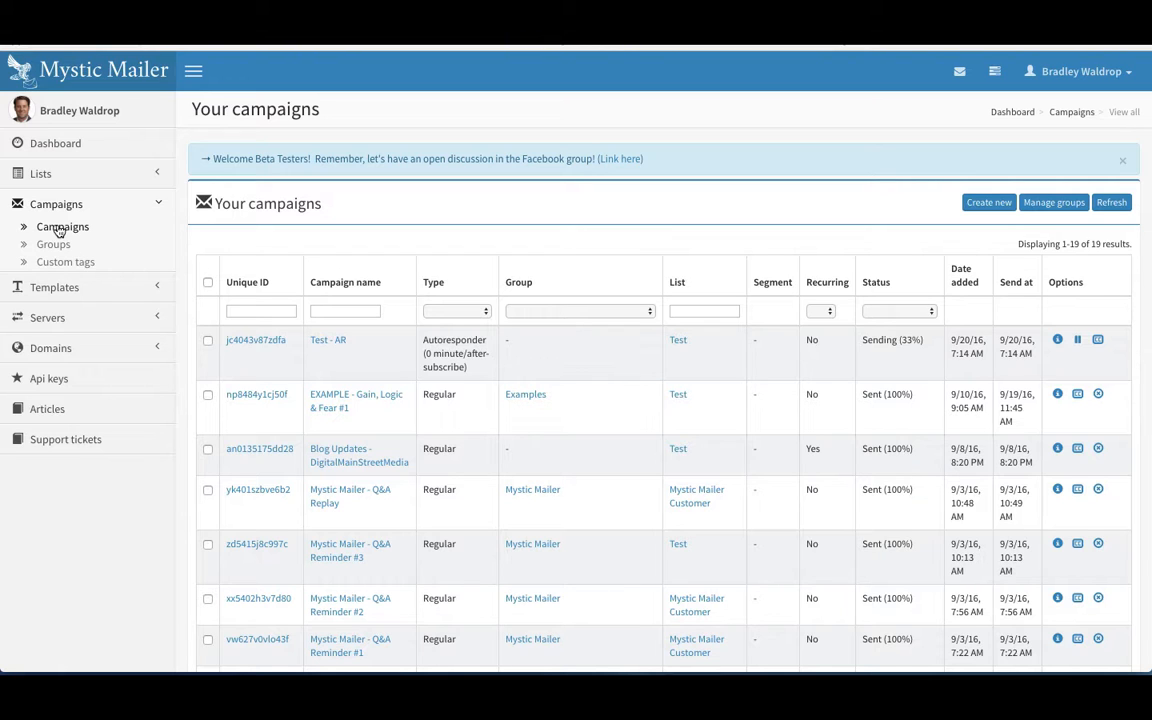
Step: Create a new campaign and enter 'Testing for Tutorial' as its name
left_click(989, 203)
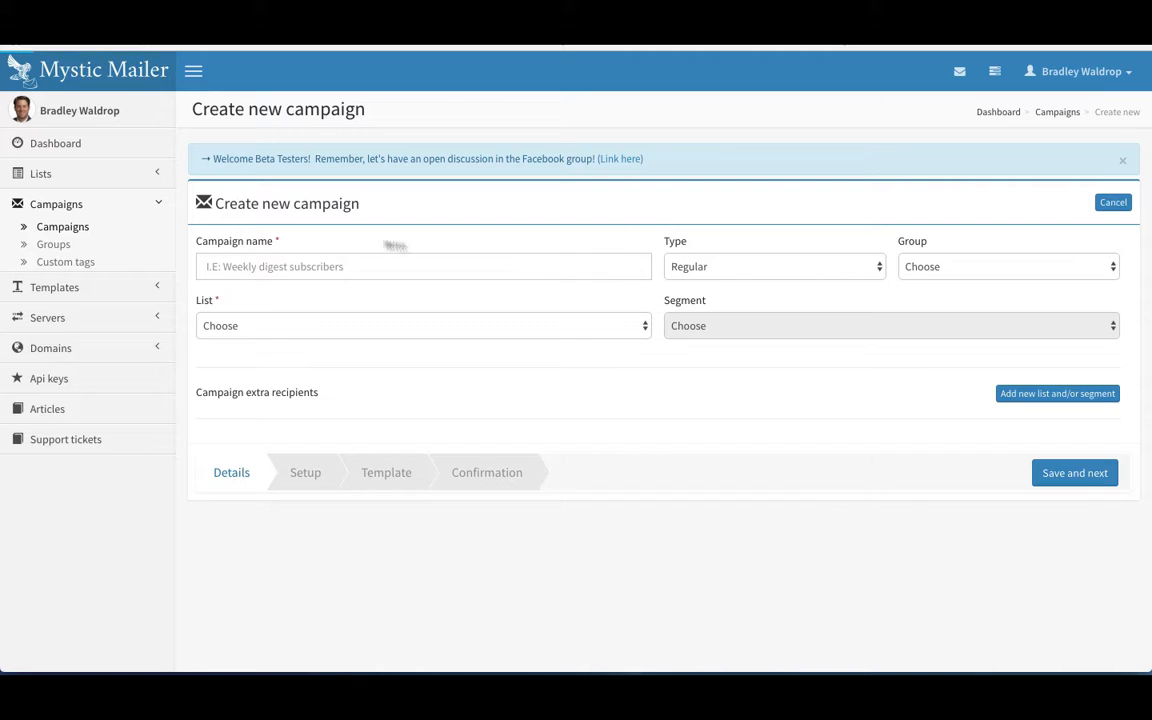
left_click(310, 268)
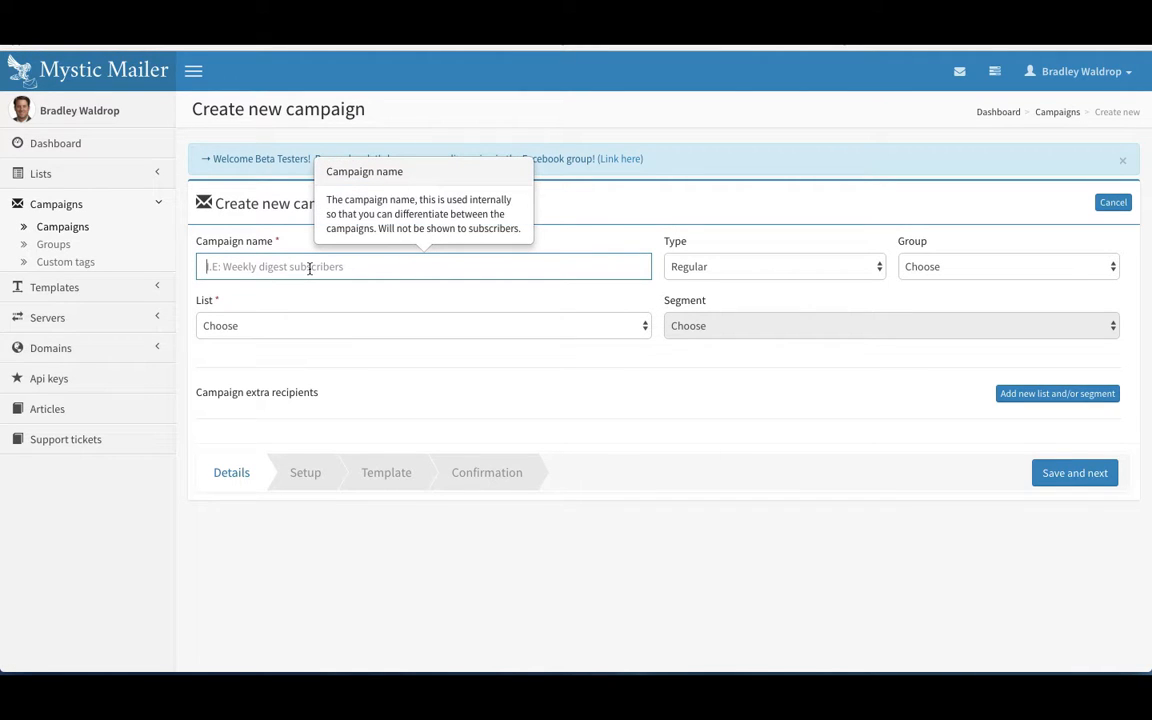
type("This is")
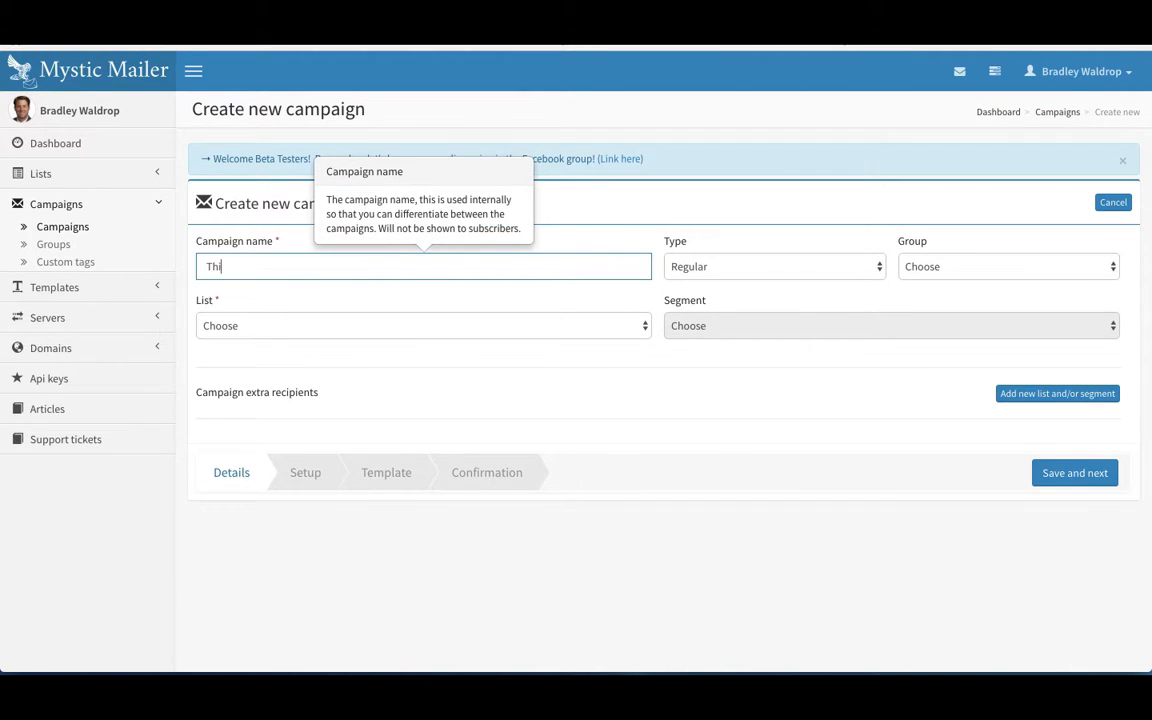
key("BackSpace")
key("BackSpace")
key("BackSpace")
key("BackSpace")
key("BackSpace")
key("BackSpace")
type("es")
key("BackSpace")
type("sting for Tutorial")
key("Tab")
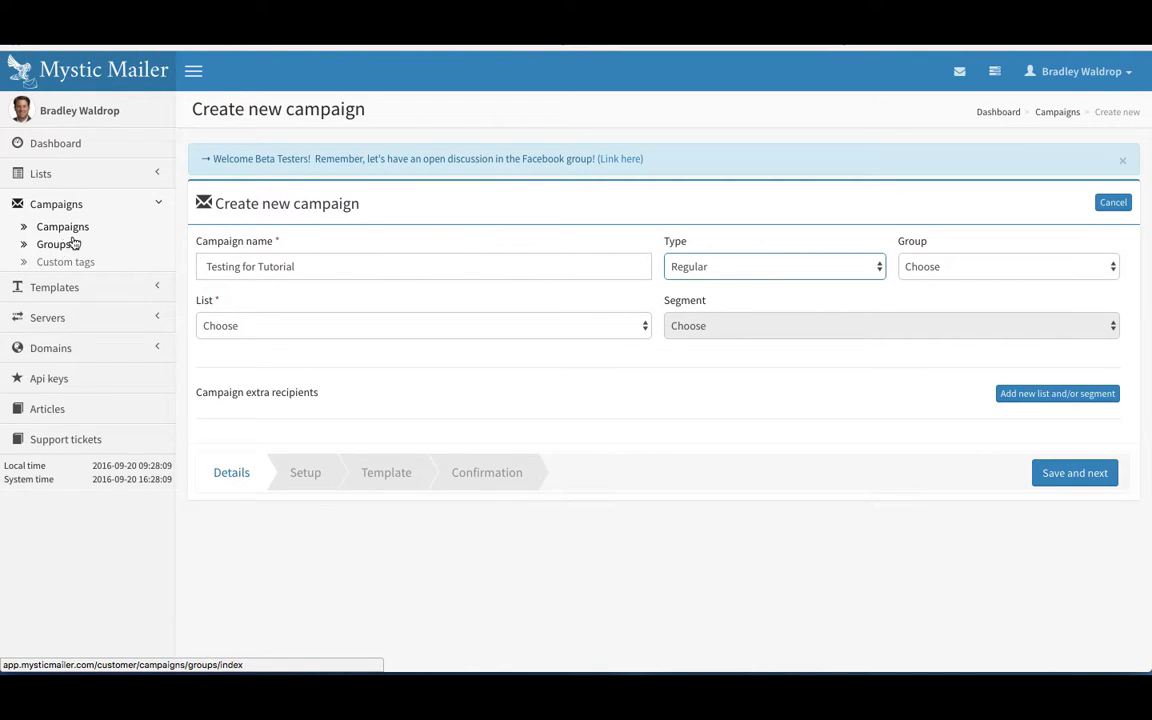
Step: Send the campaign to the Test list (3 subscribers), leaving Segment unchosen
left_click(490, 326)
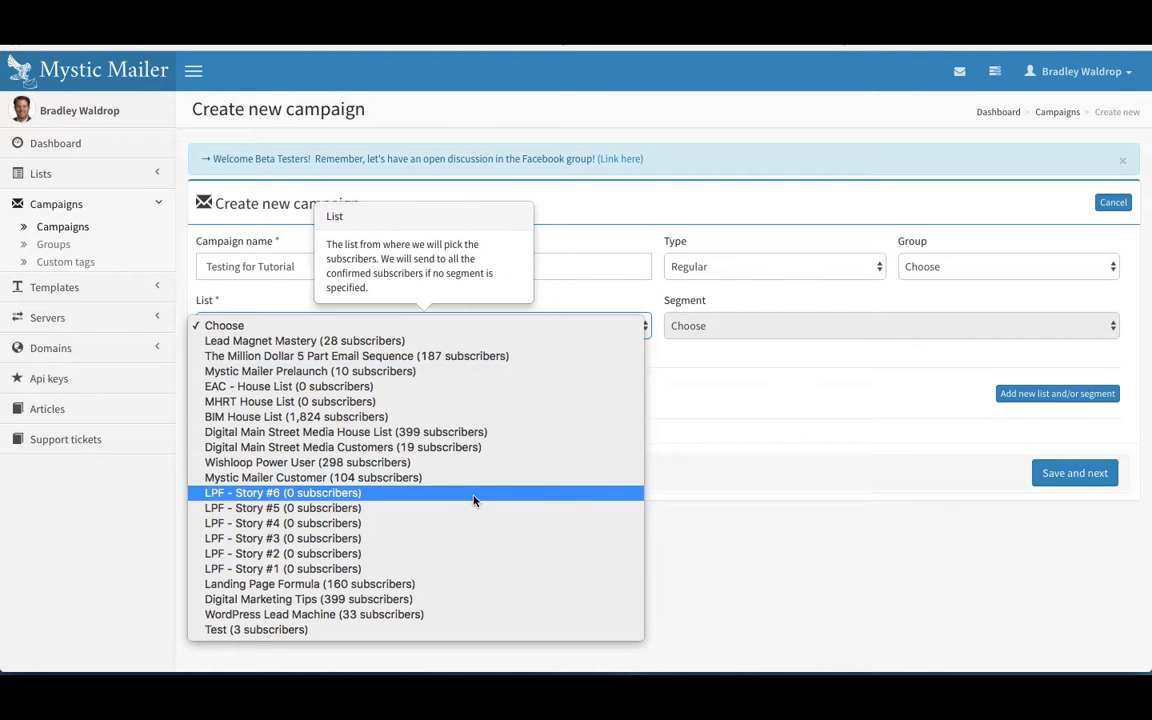
left_click(375, 630)
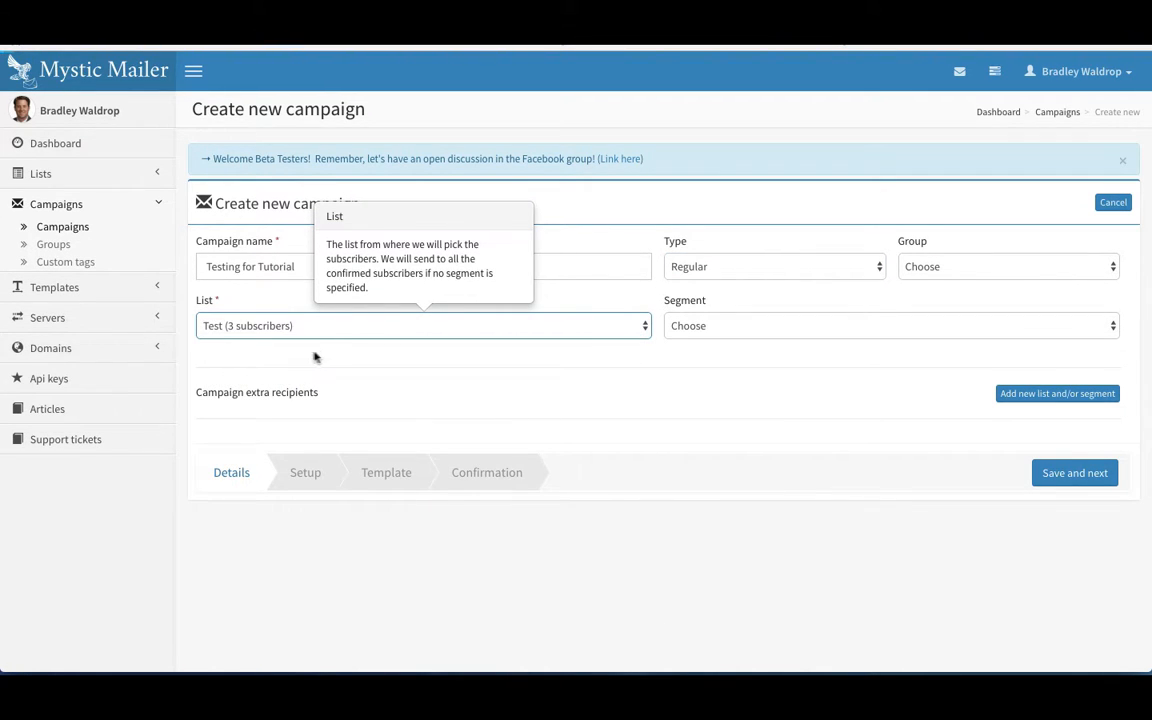
left_click(424, 352)
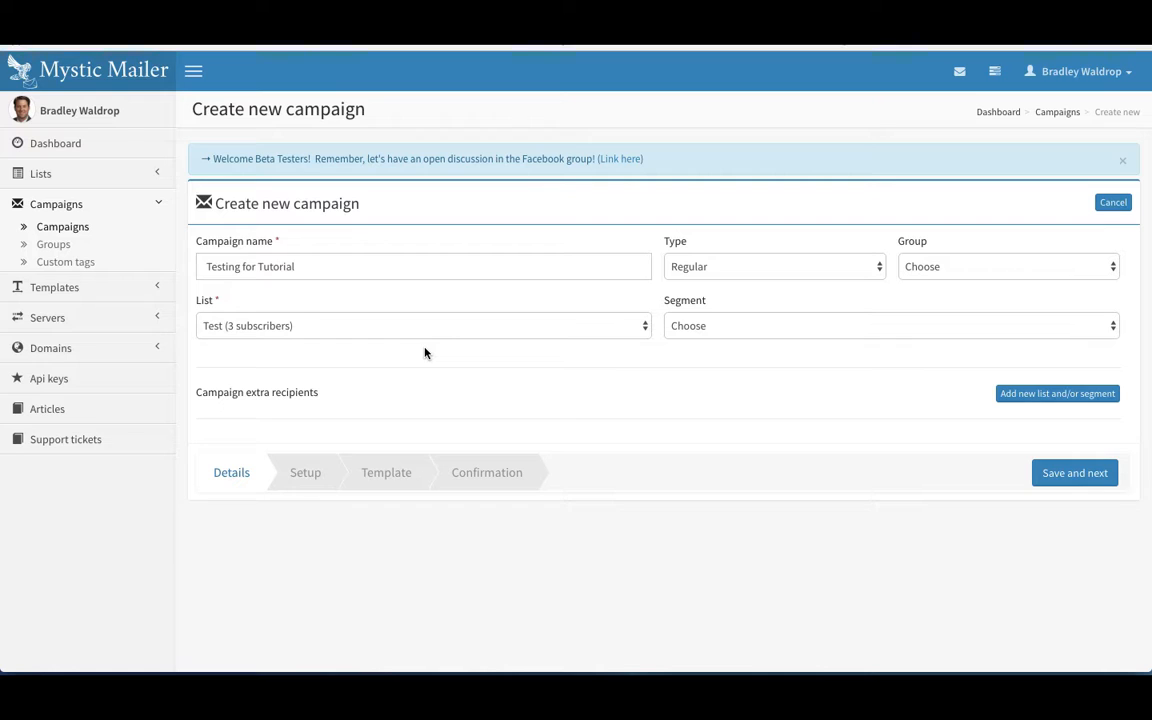
left_click(771, 332)
left_click(733, 368)
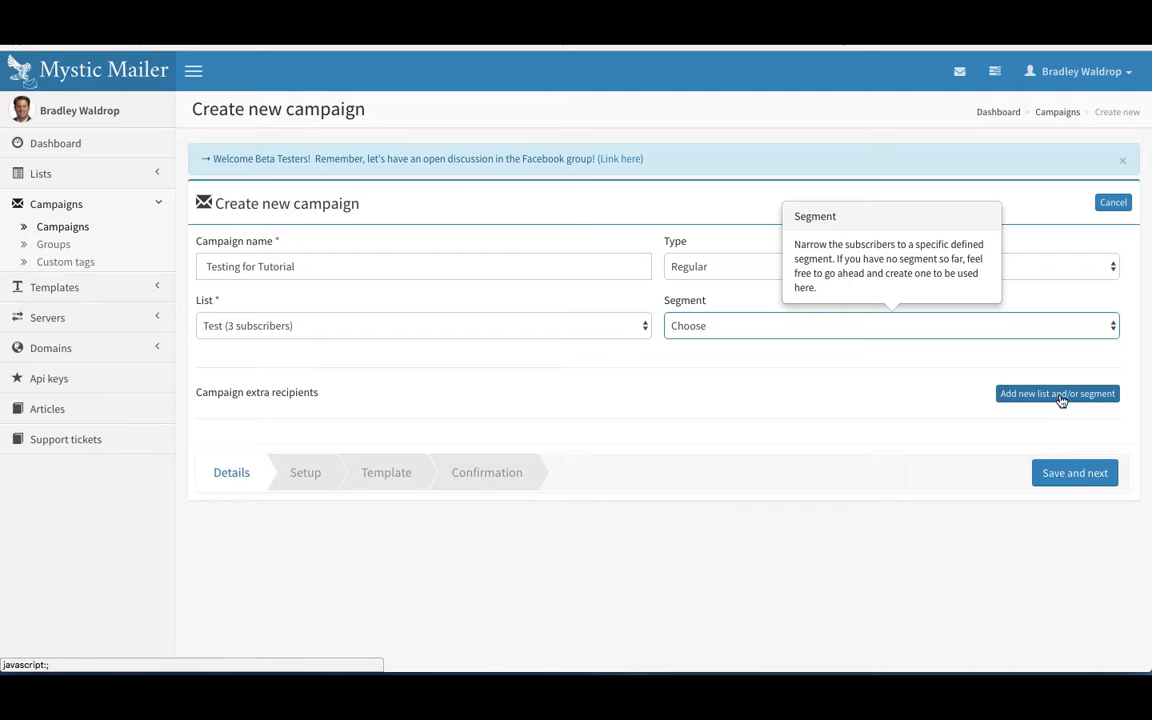
Step: Save the campaign details and make the subject '[Test] This is a test of a regular campaign'
left_click(1066, 482)
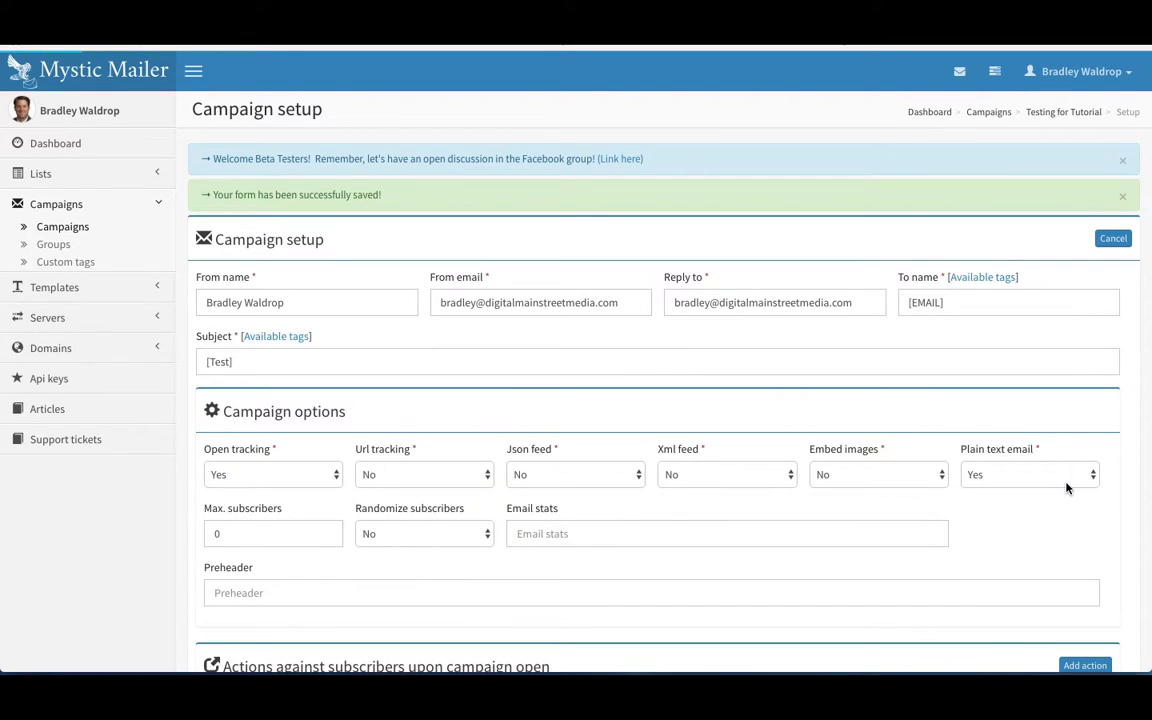
scroll(450, 355, "down", 2)
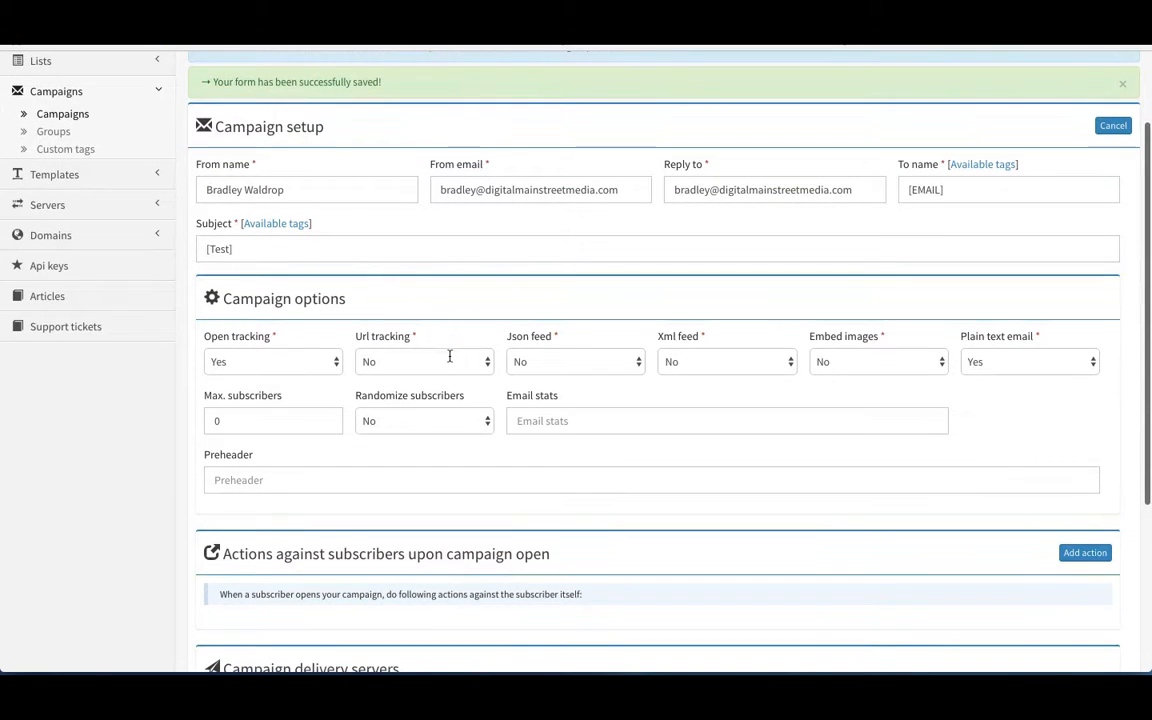
left_click(375, 252)
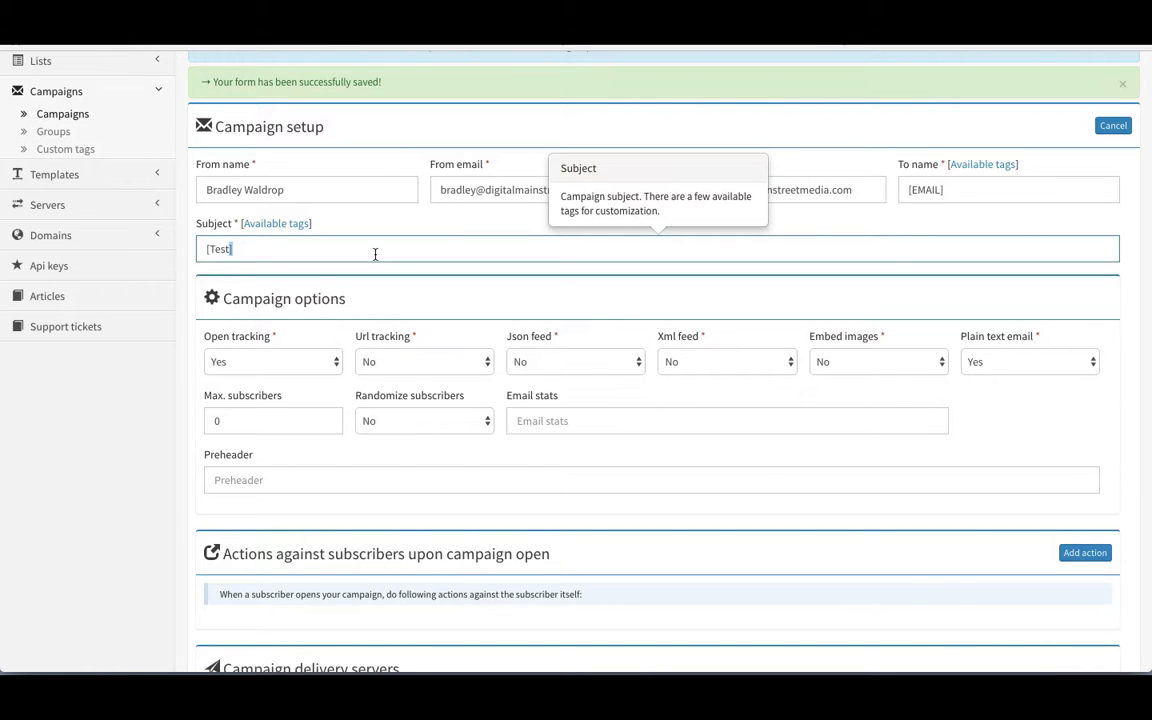
triple_click(375, 254)
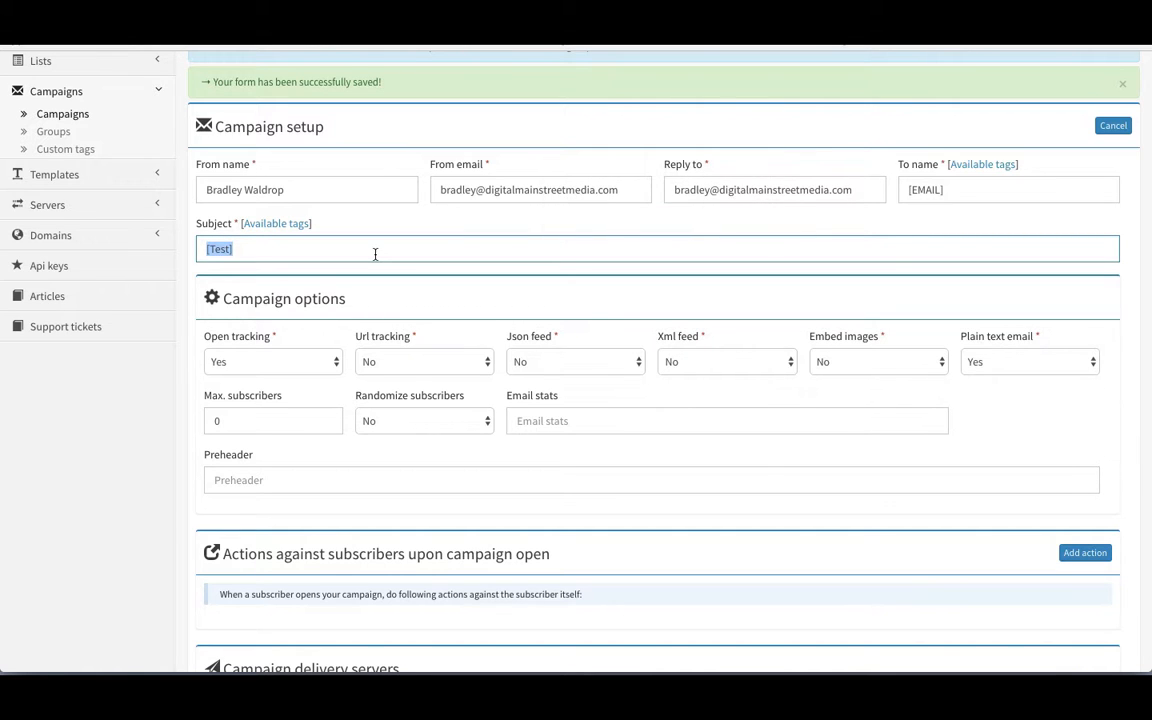
left_click(375, 254)
type("This is a t")
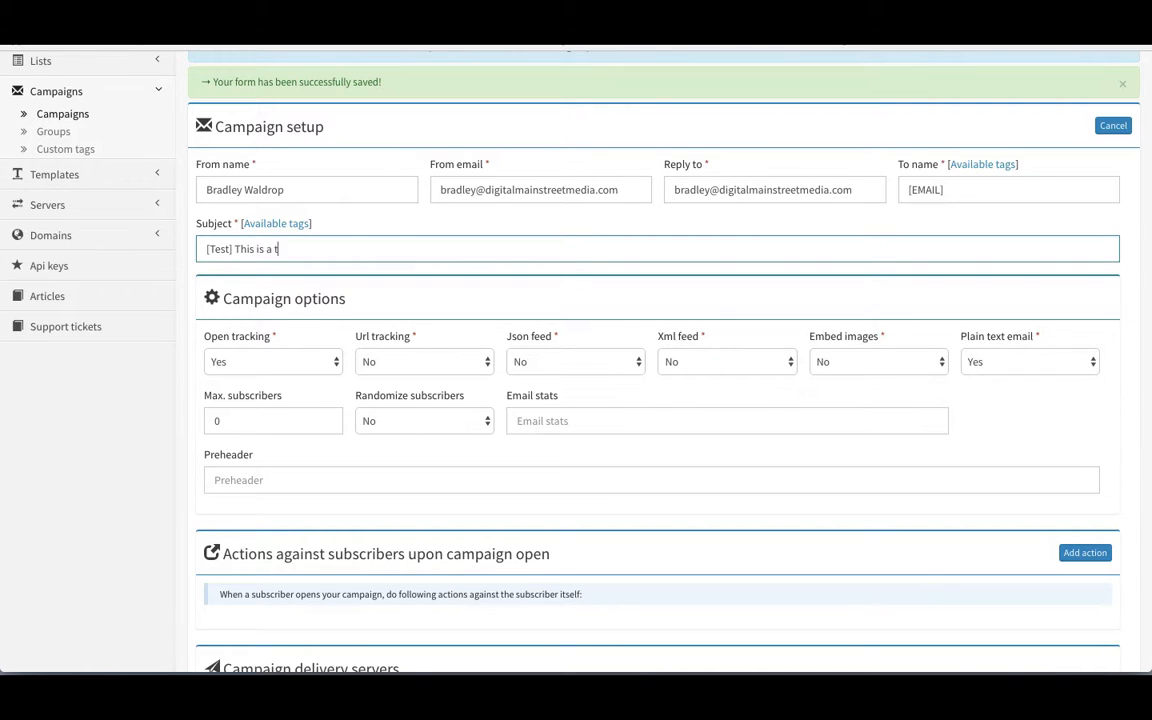
type("est of a regular campaign")
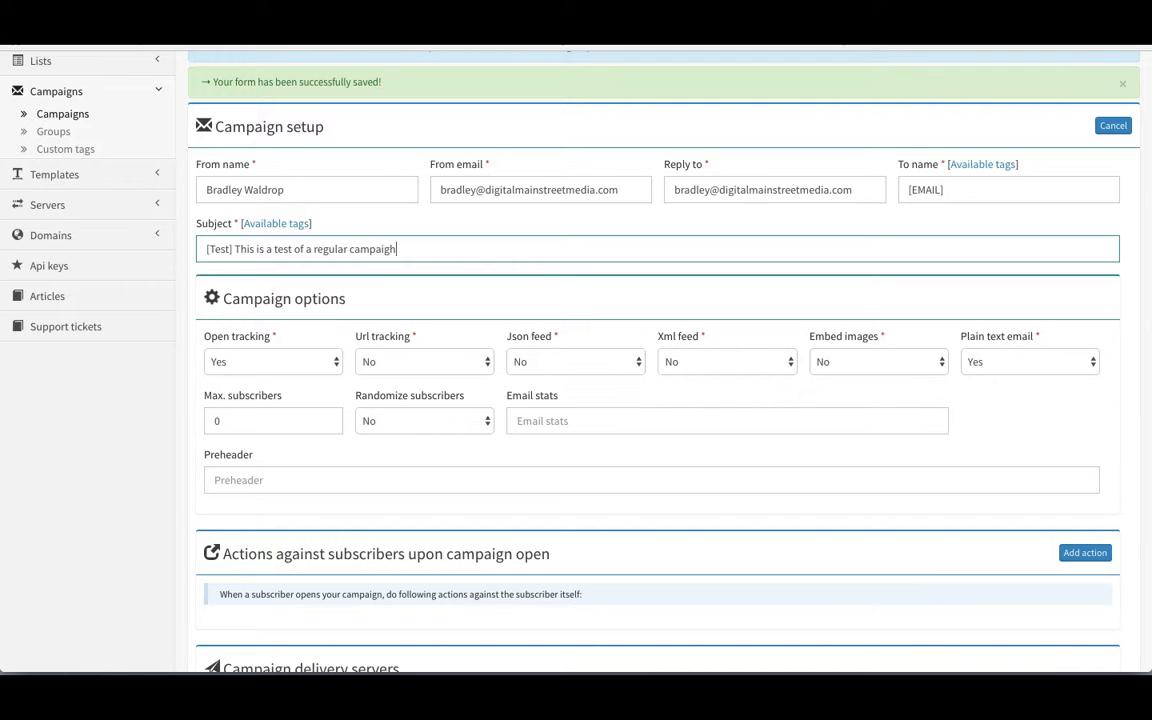
scroll(337, 316, "down", 2)
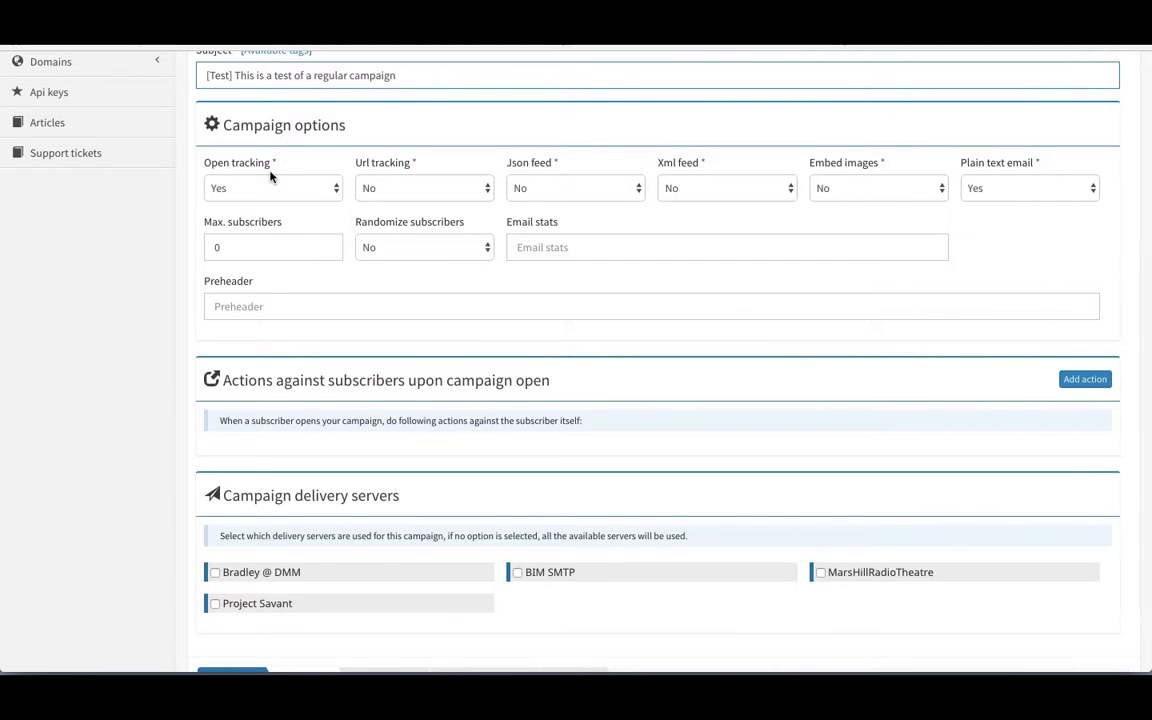
Step: Set URL tracking to Yes and keep Randomize subscribers at No
left_click(448, 190)
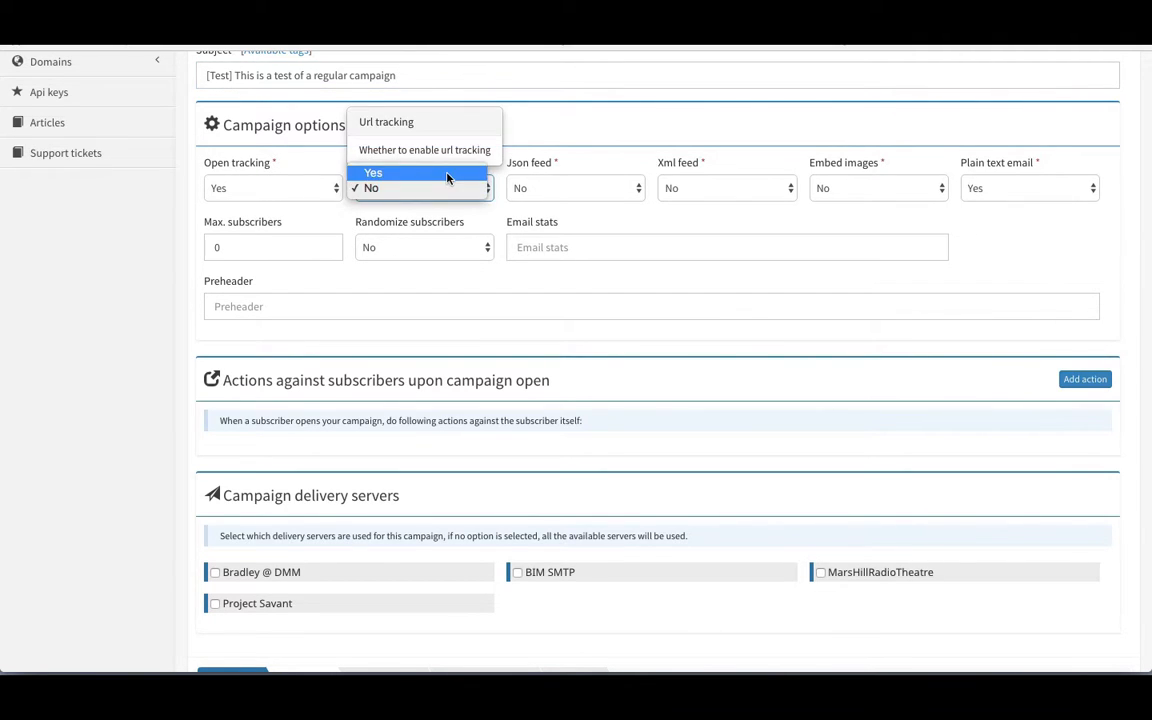
left_click(449, 173)
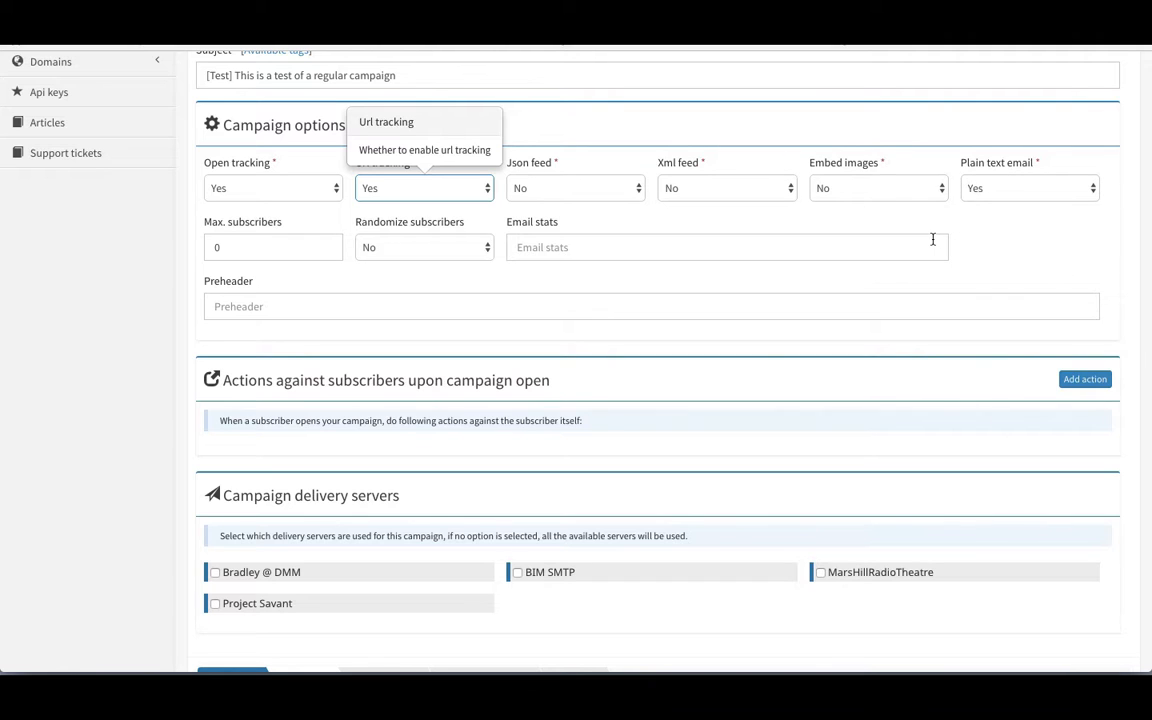
left_click(297, 248)
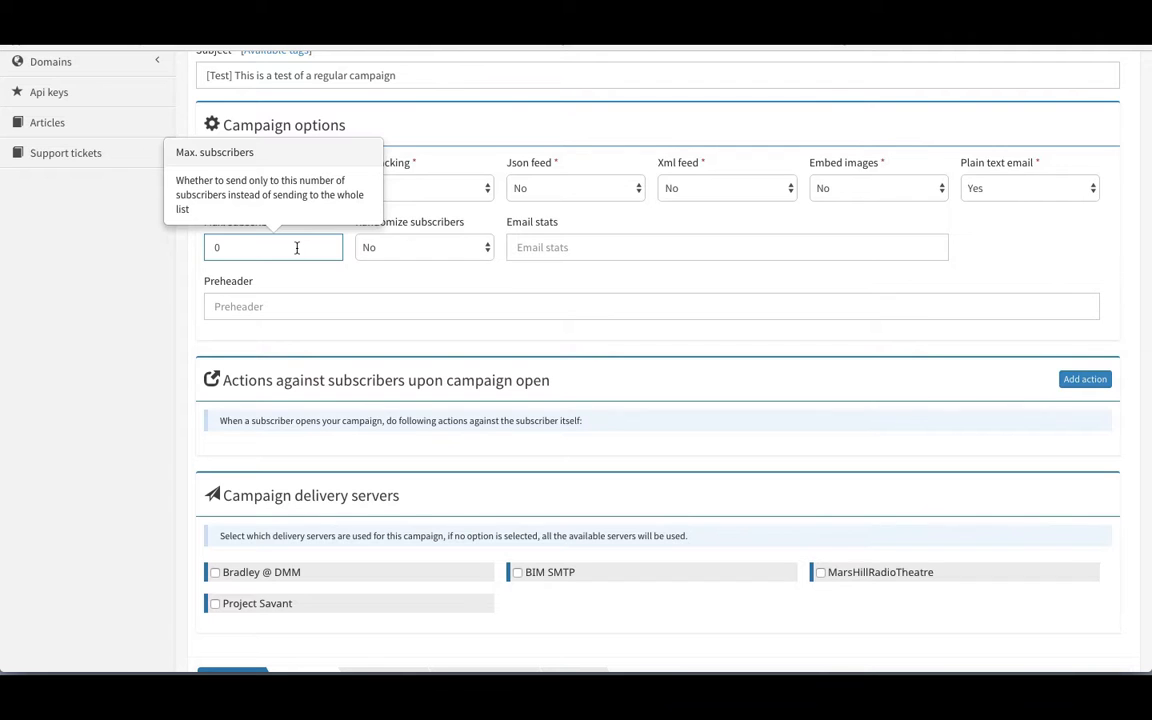
left_click(432, 248)
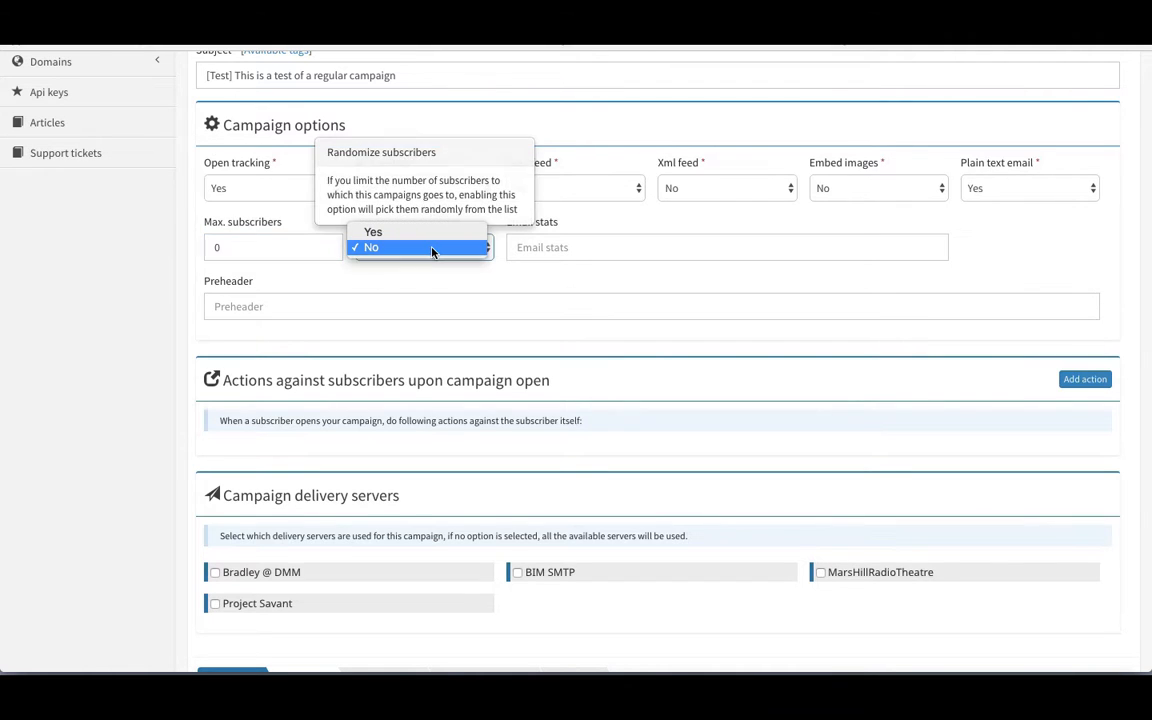
left_click(390, 247)
left_click(555, 248)
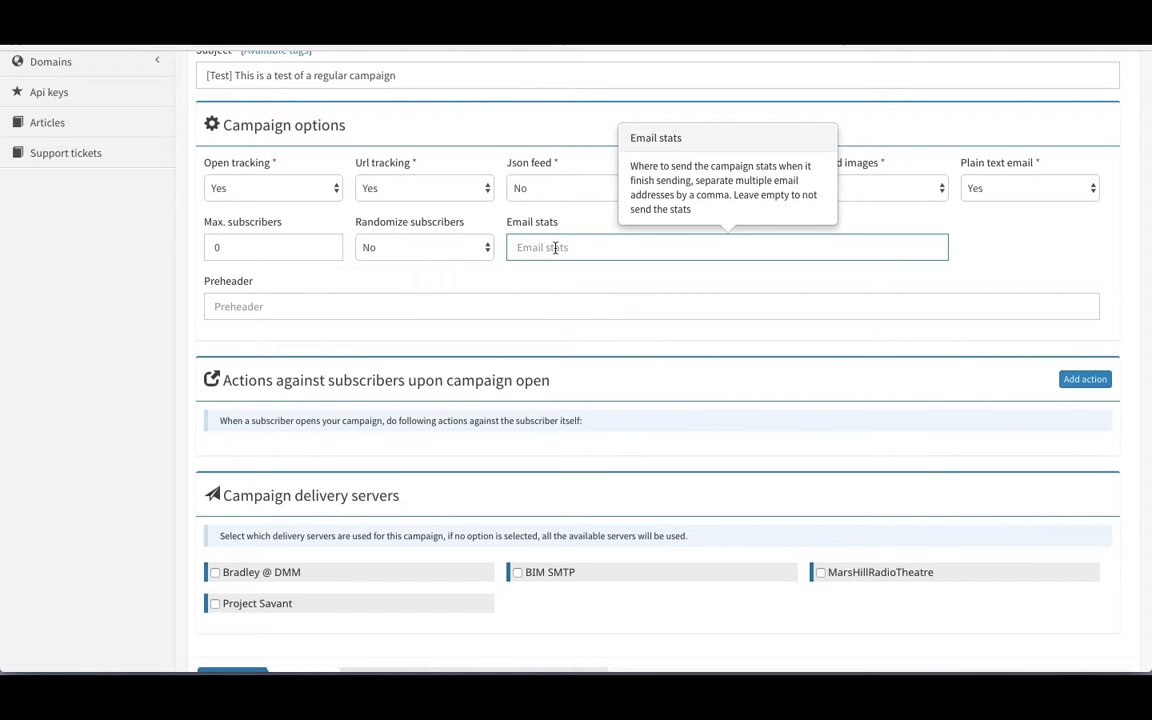
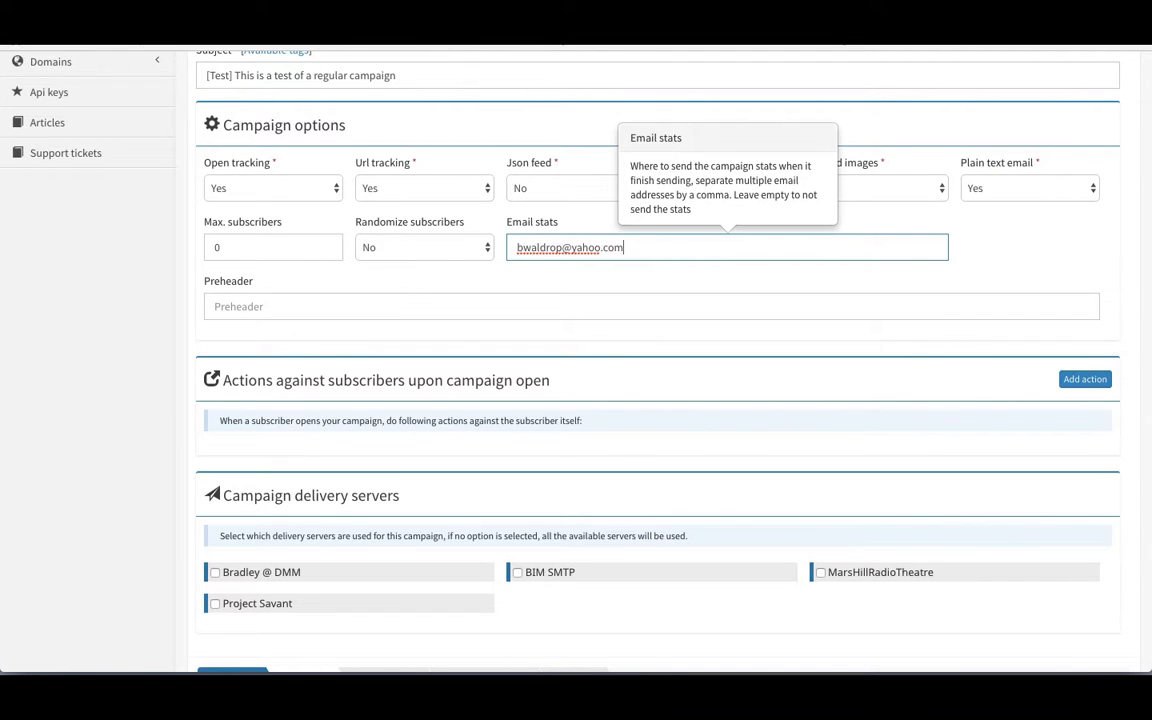
Step: Enter the sender's e-mail address for stats and write the preheader about trying autoresponders
left_click(335, 300)
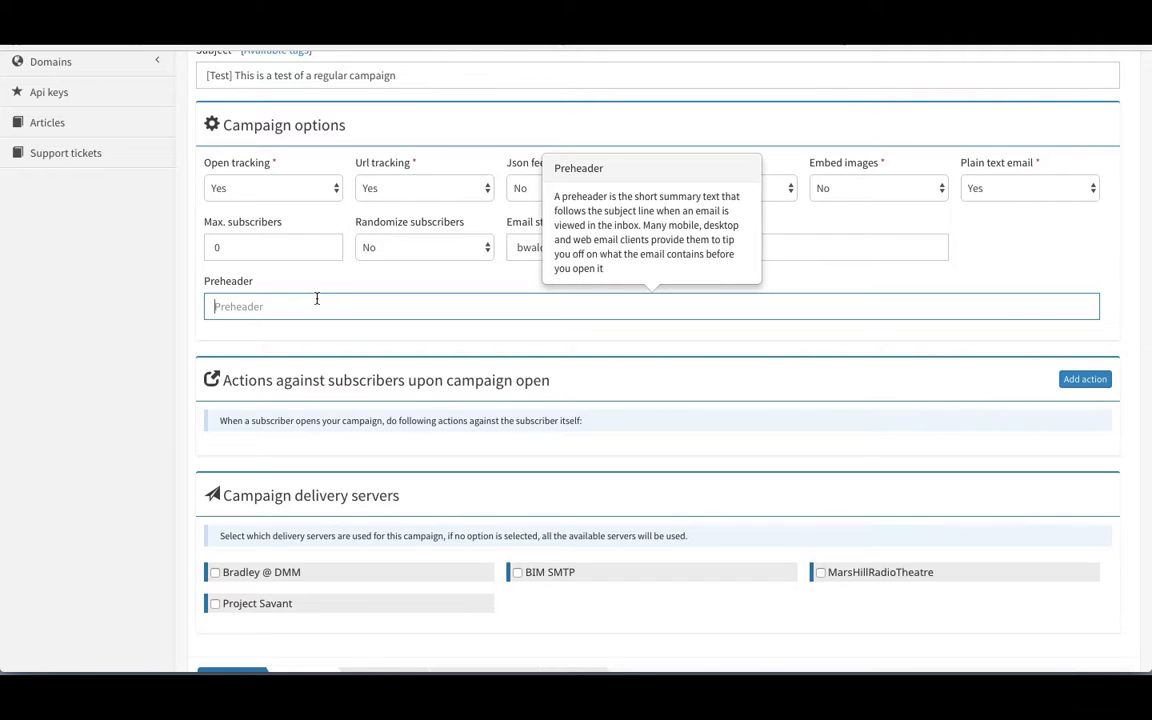
type("If you're a")
type("ying all kinds of autoresponders, t")
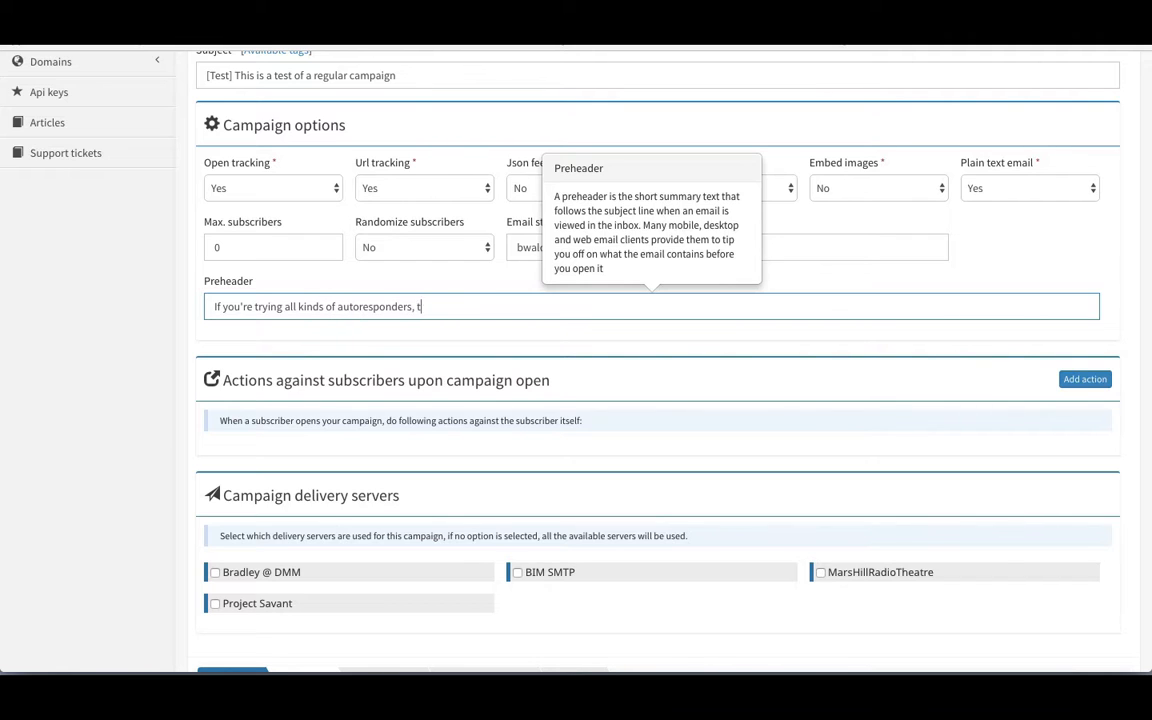
type("his might be the one you need...")
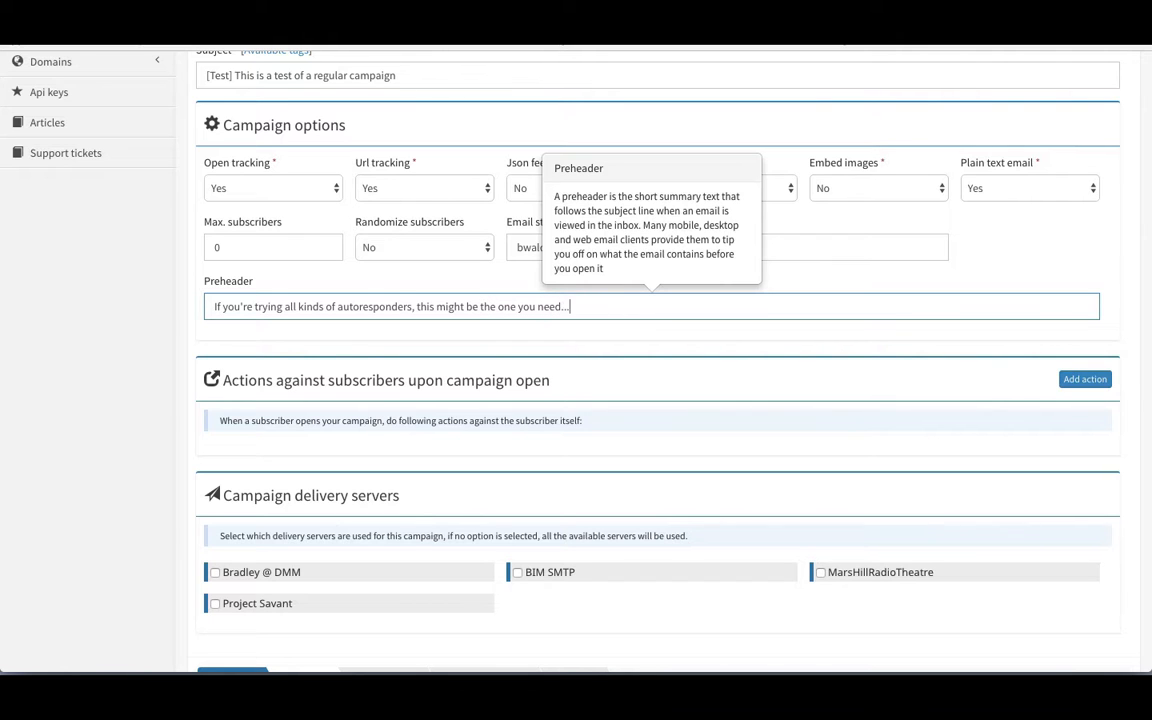
Step: Add an on-open subscriber action row, leaving its Action dropdown at Choose
scroll(380, 369, "down", 2)
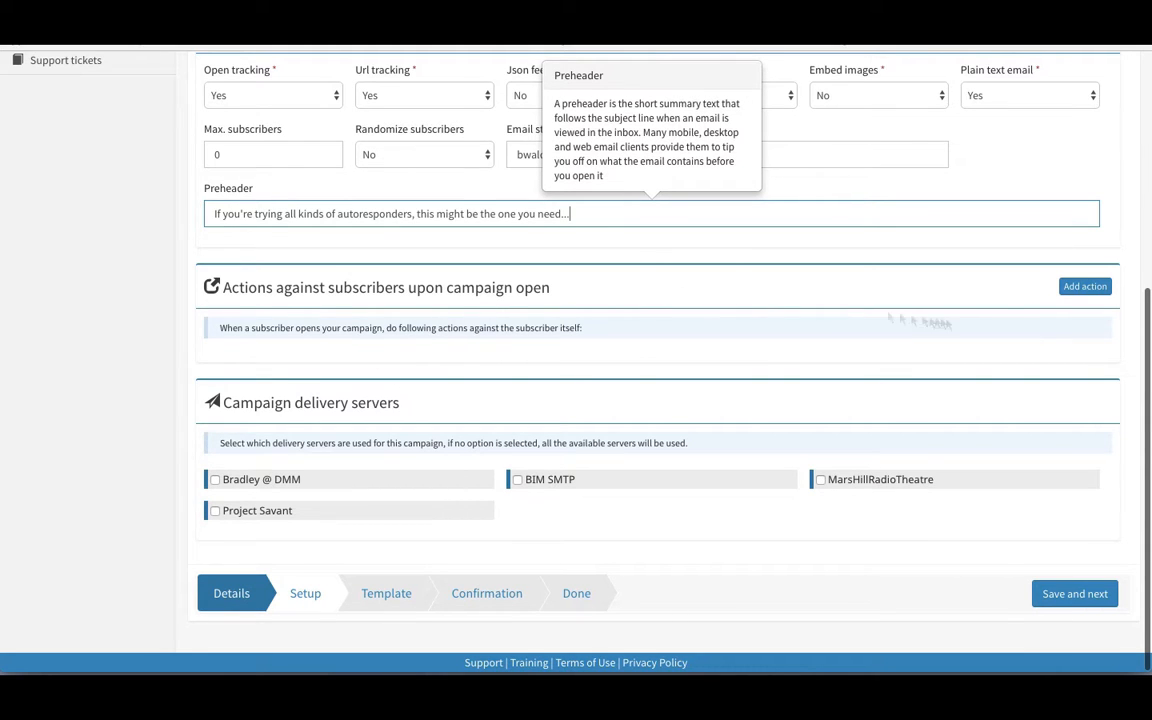
left_click(1085, 286)
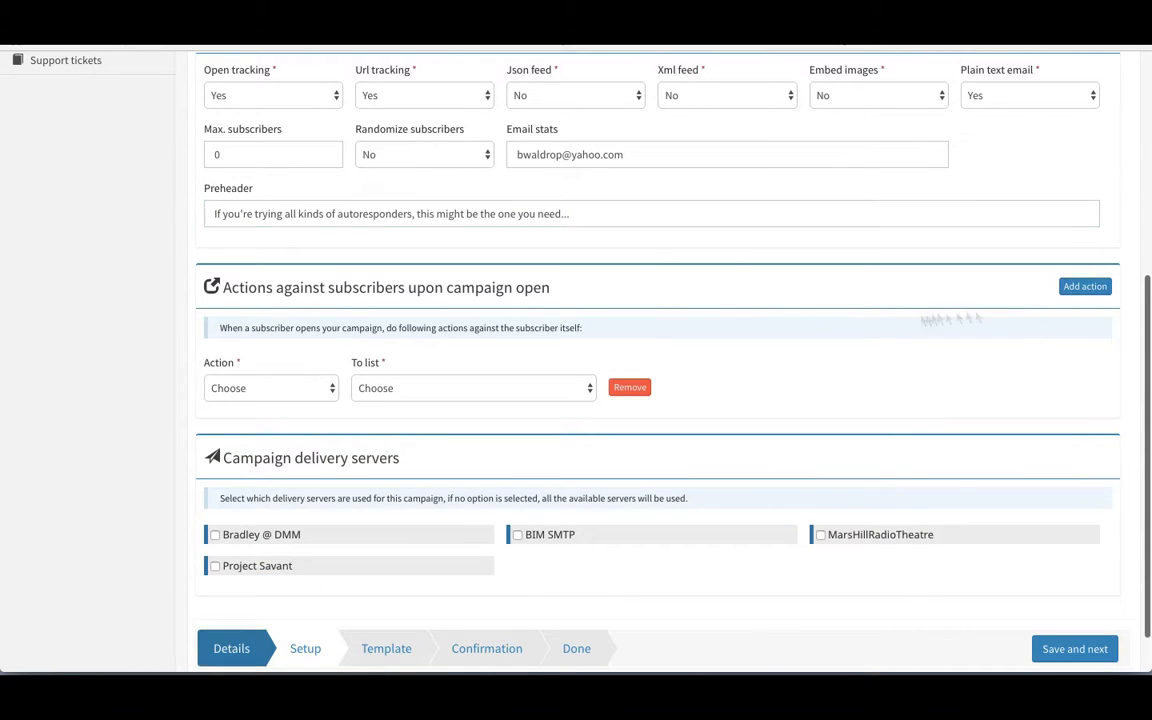
left_click(270, 388)
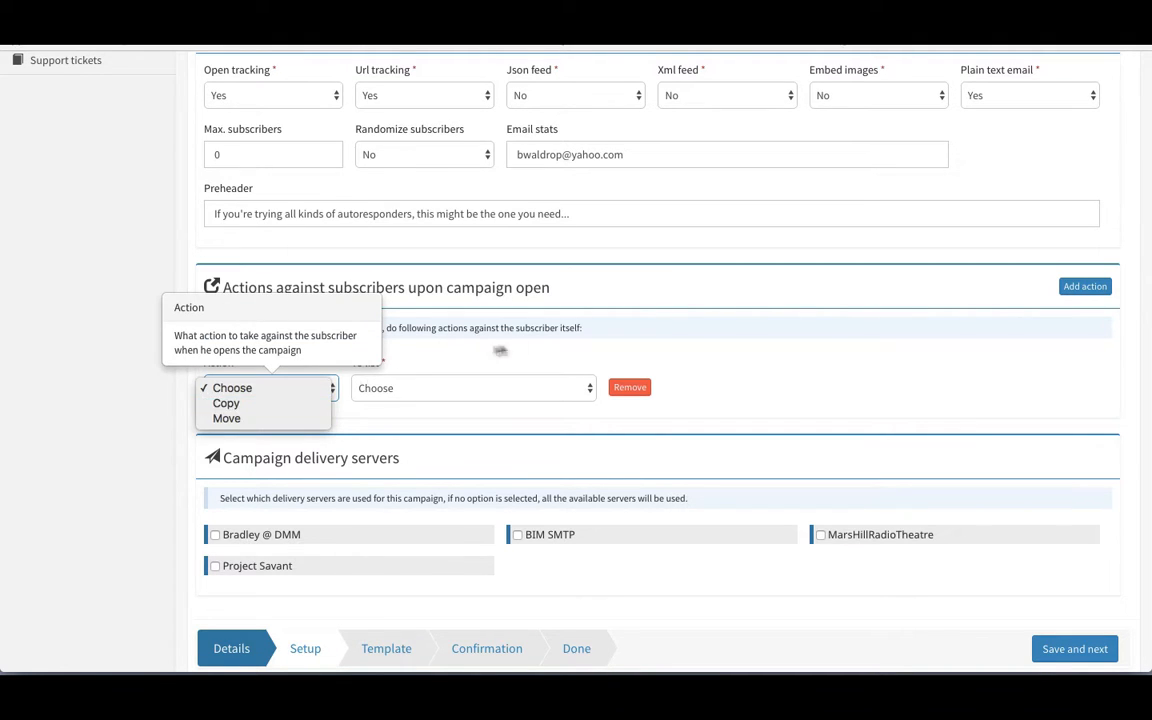
left_click(500, 350)
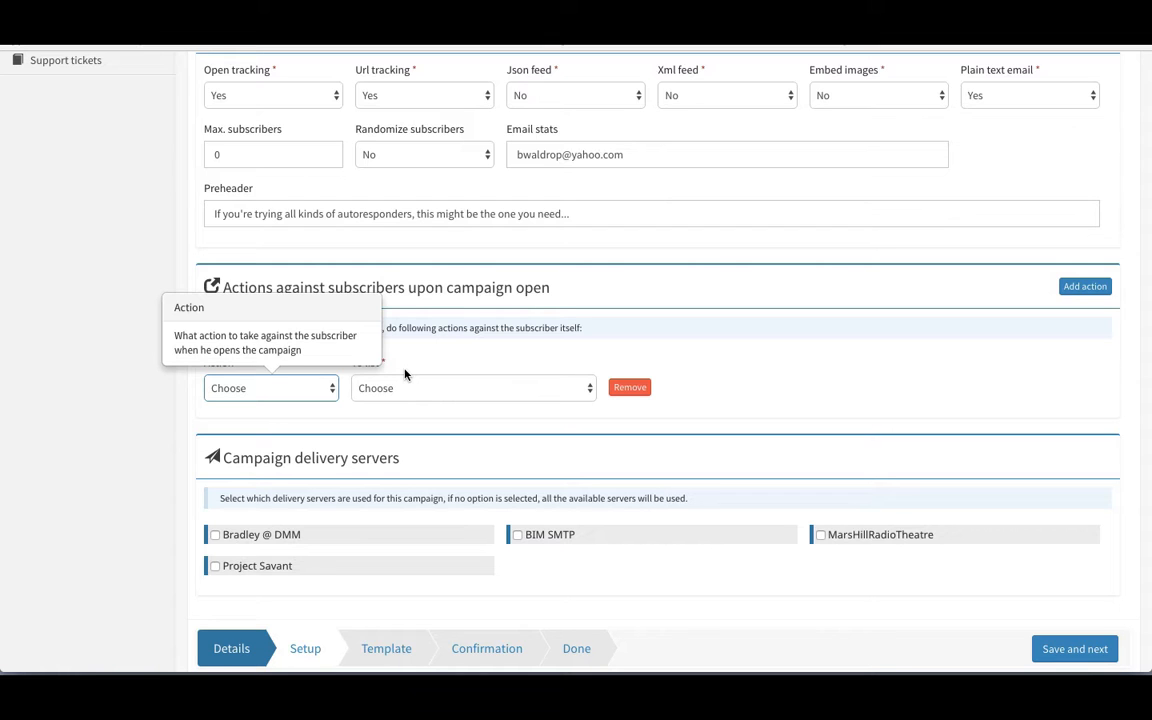
left_click(270, 393)
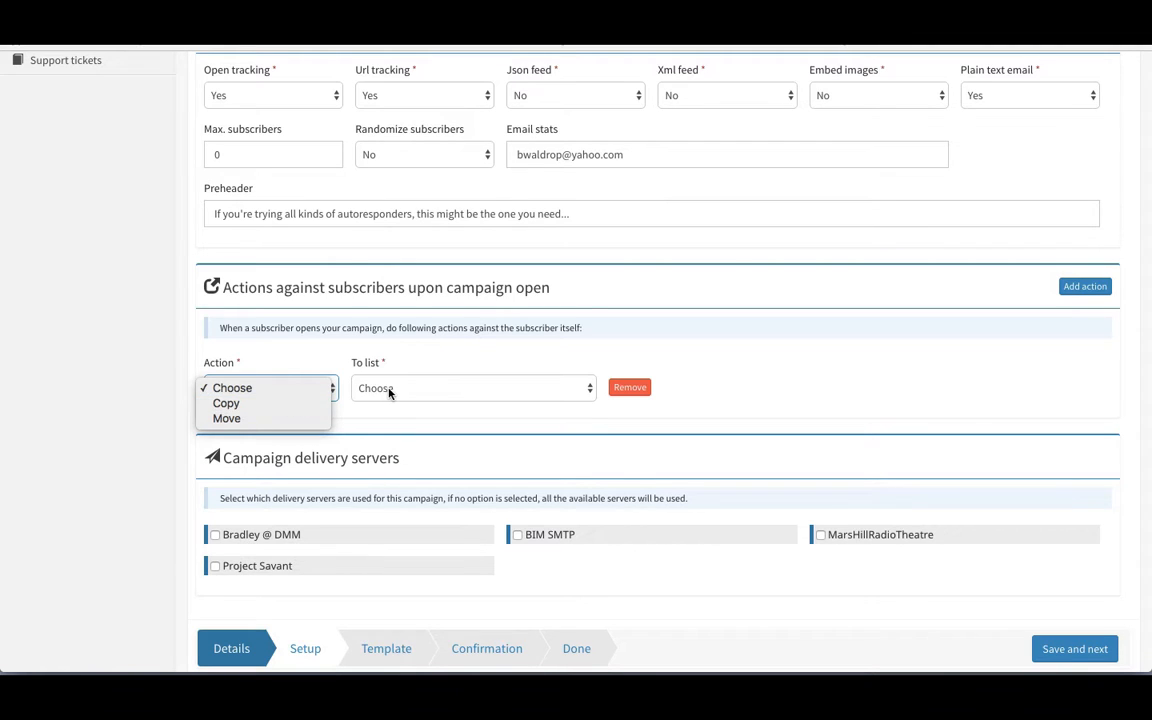
left_click(470, 387)
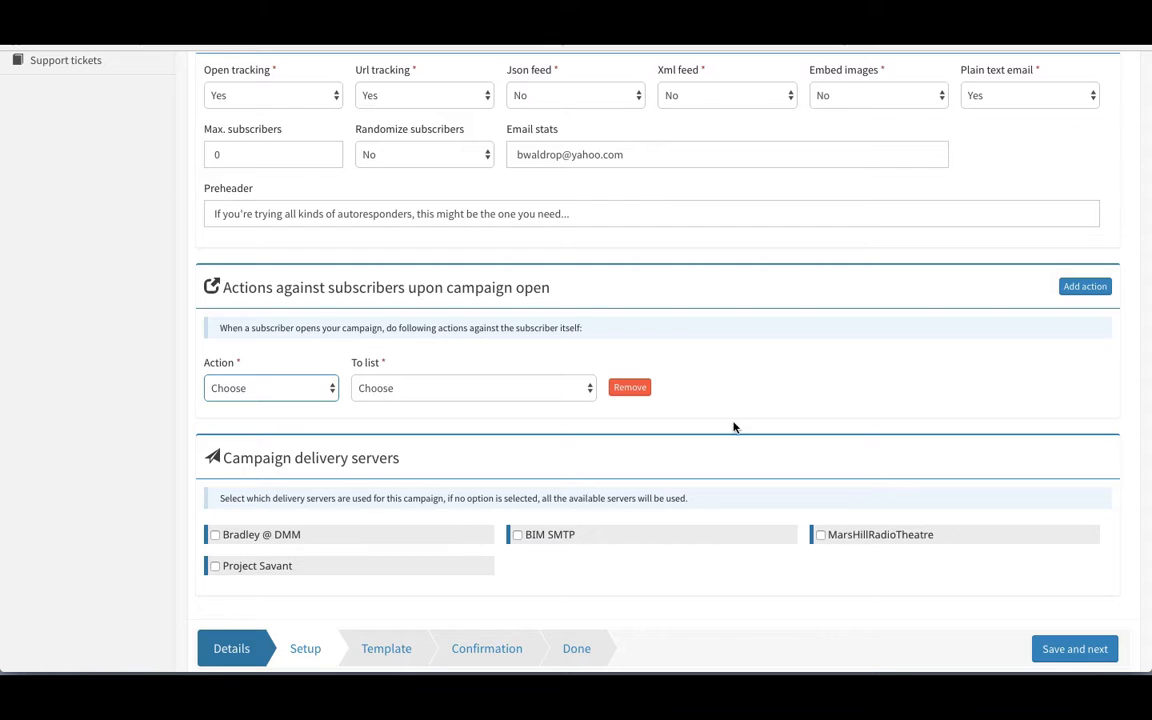
Step: Remove the empty action row, tick the first delivery server, and save the setup
left_click(628, 388)
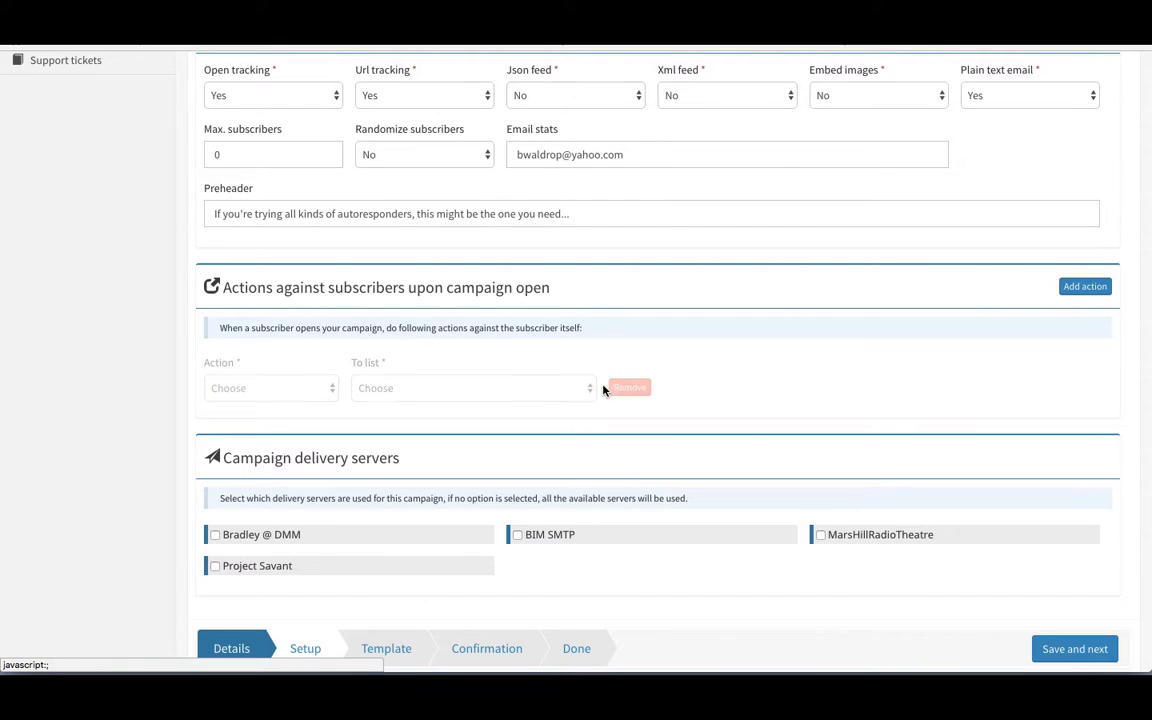
left_click(216, 481)
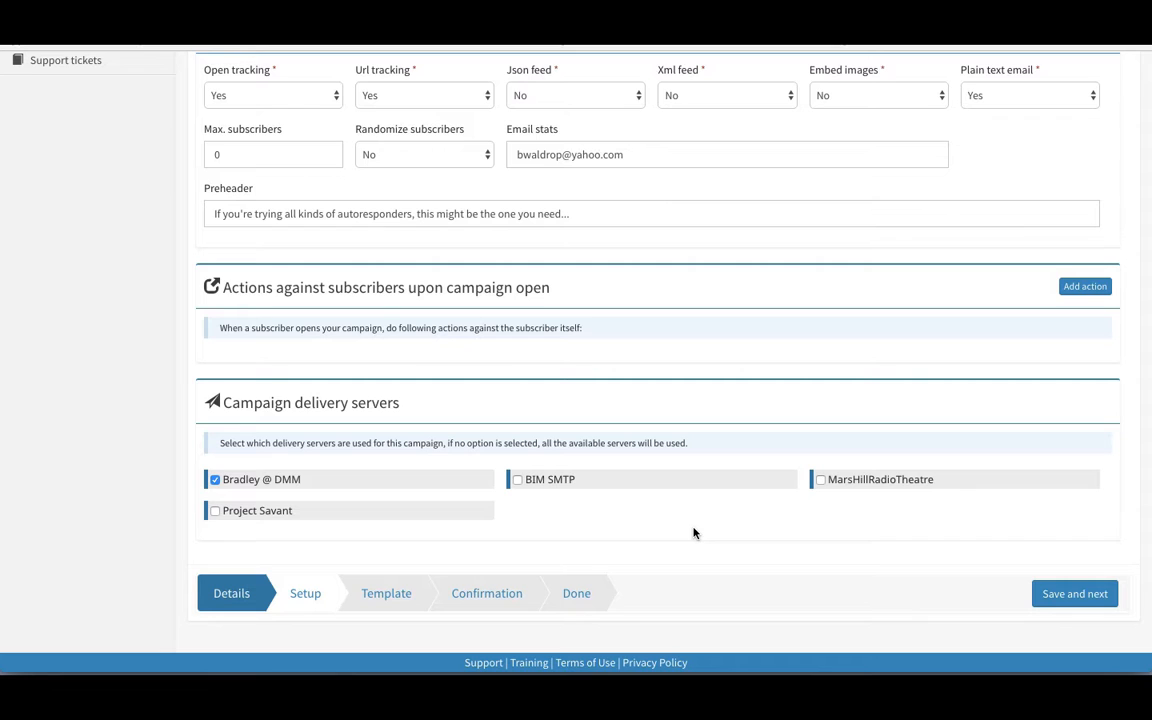
left_click(1070, 596)
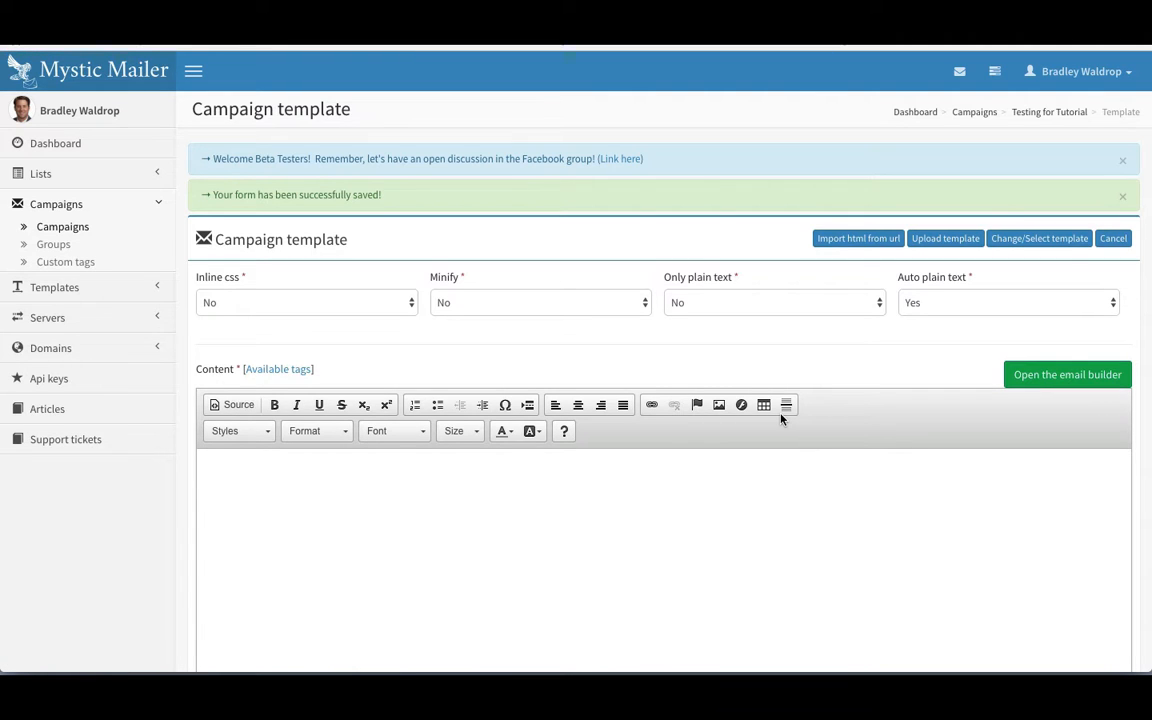
Step: Launch the email builder from the Campaign template page
scroll(782, 418, "down", 2)
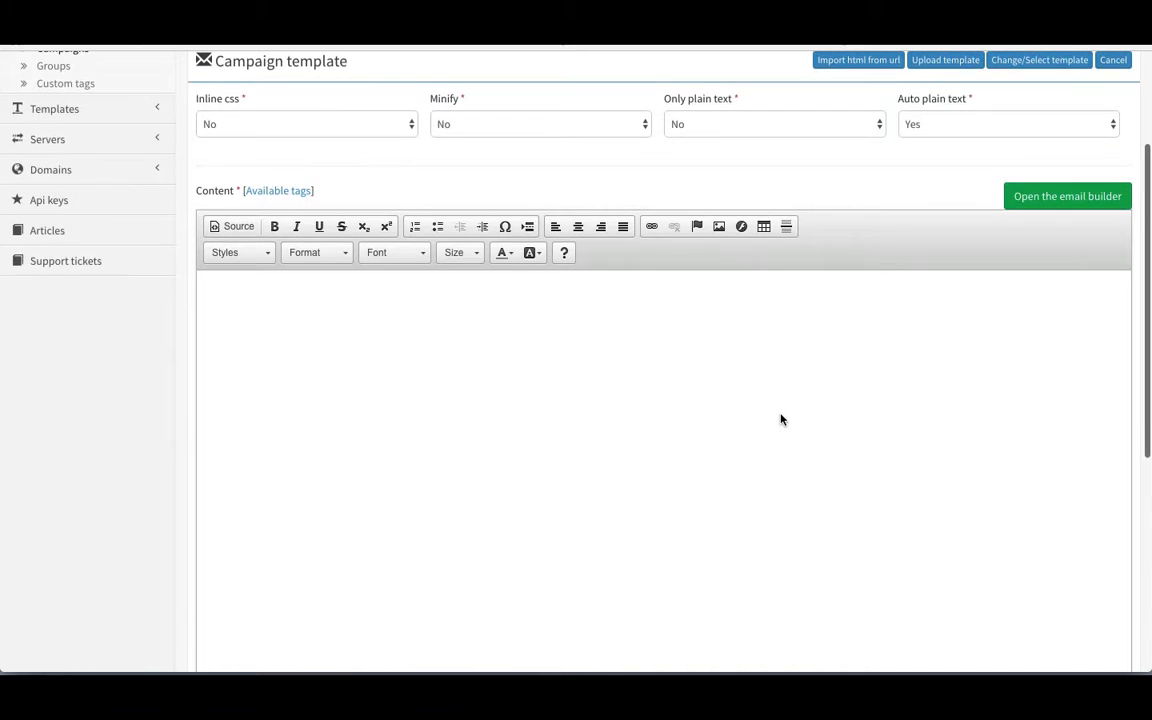
scroll(782, 416, "up", 1)
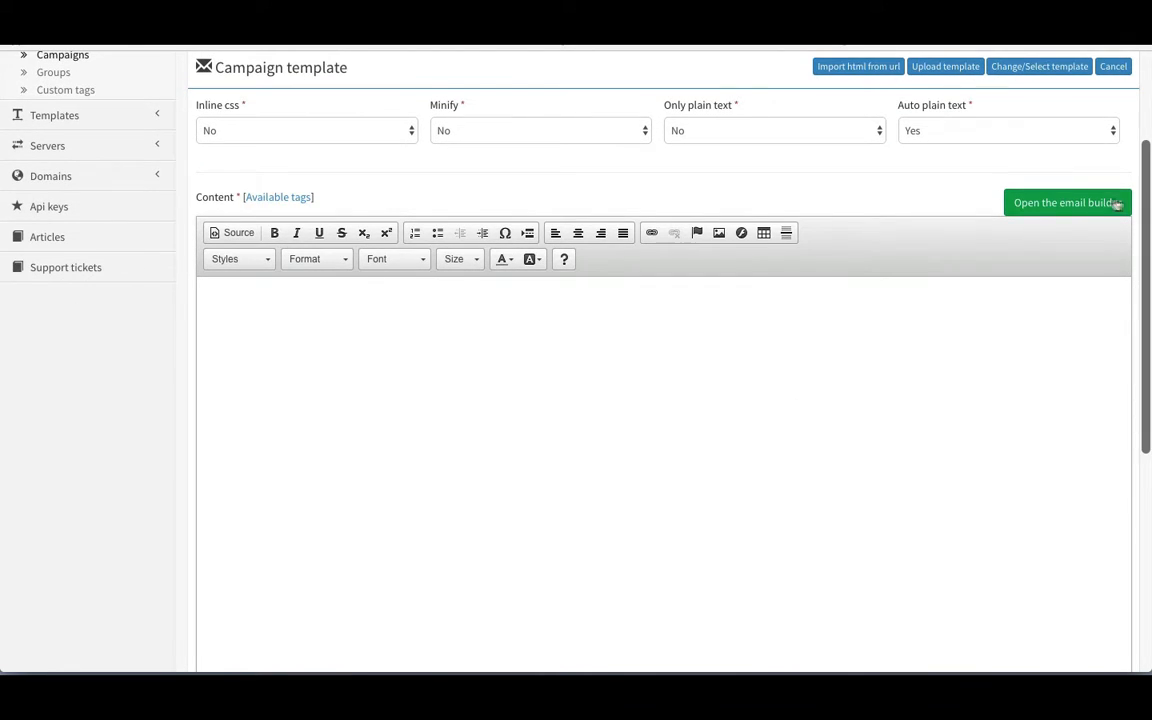
left_click(1073, 203)
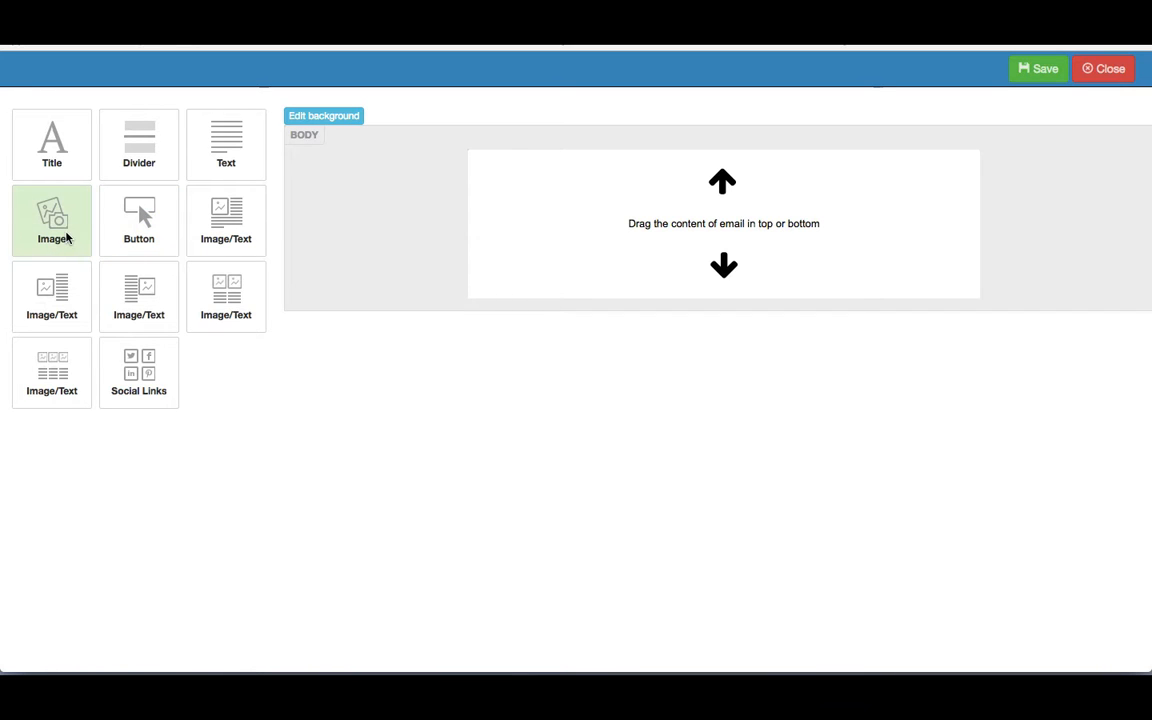
Step: Drag an image, a text block, a title, and three image-and-text columns into the body
left_click_drag(67, 239, 696, 190)
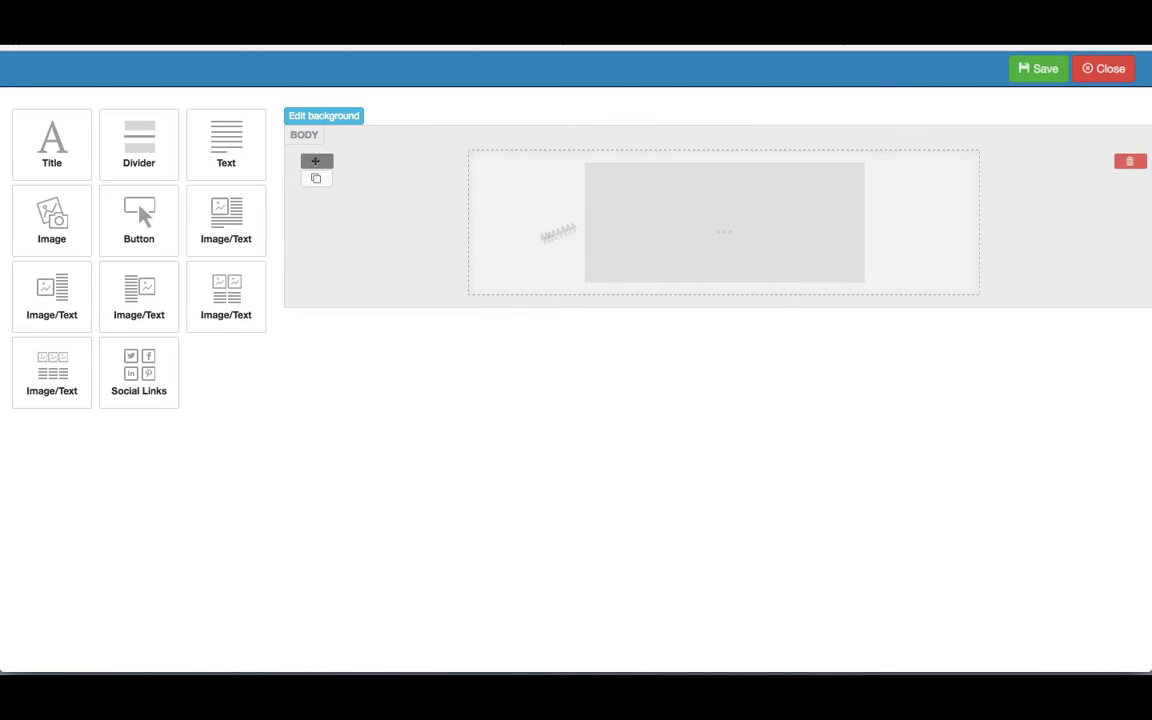
left_click_drag(226, 152, 589, 303)
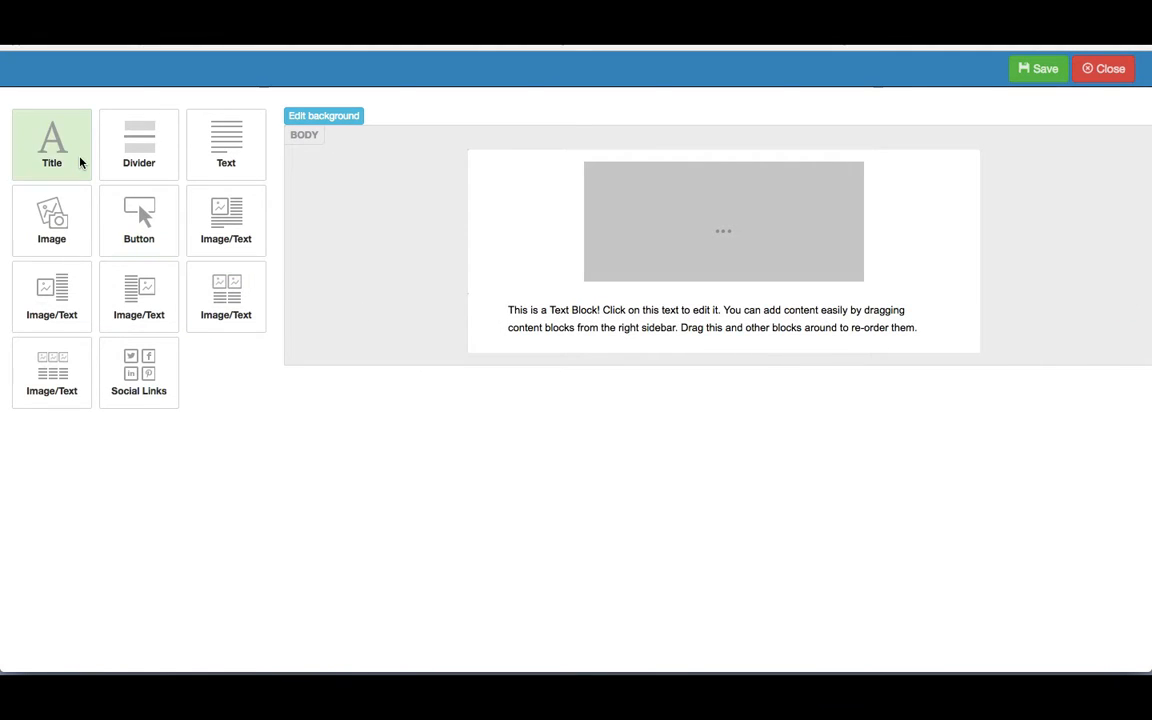
left_click_drag(80, 162, 538, 305)
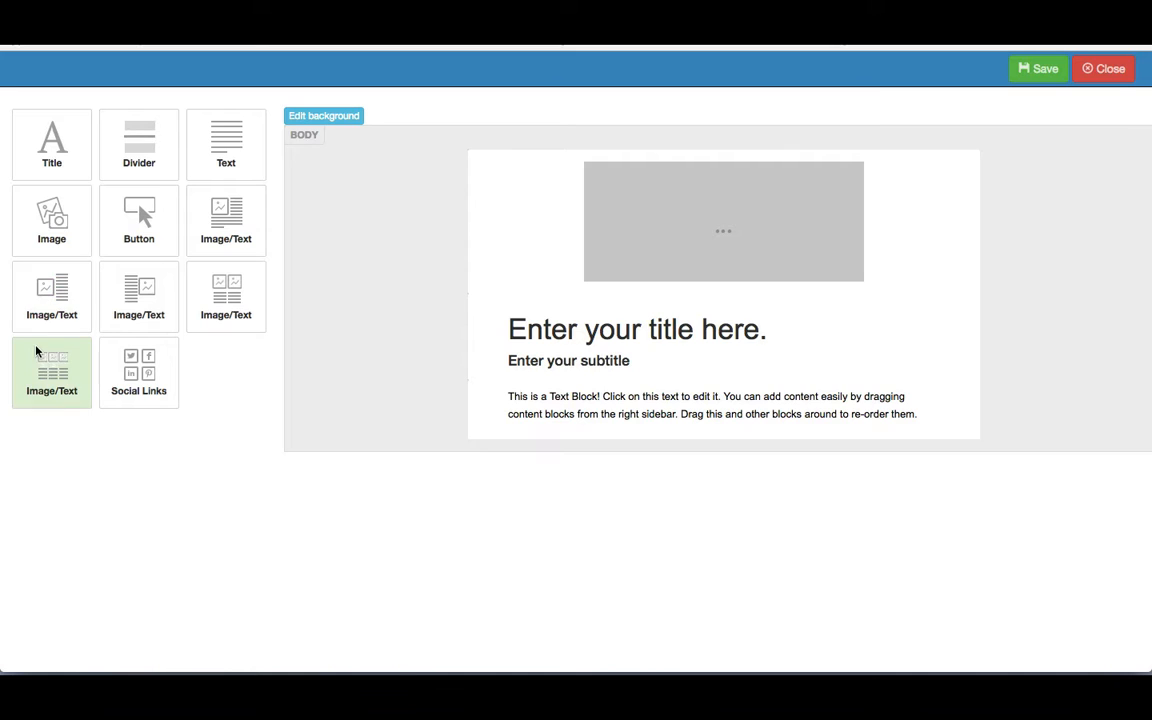
left_click_drag(36, 347, 628, 428)
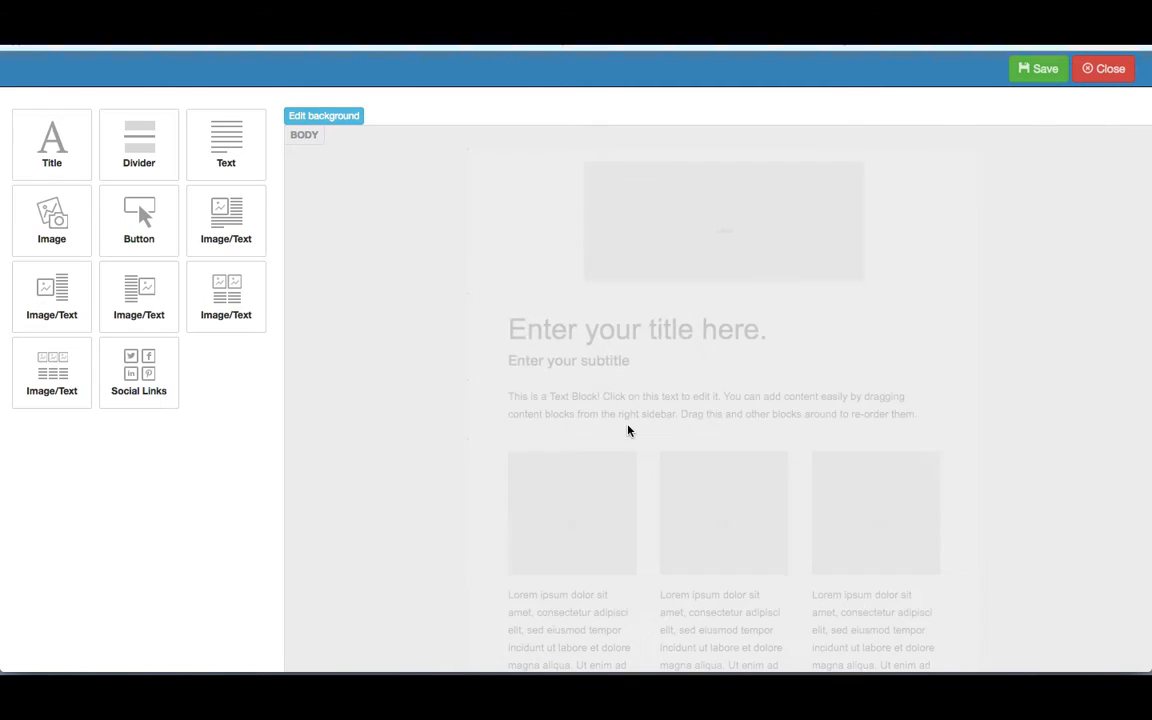
Step: Save the built email layout and close the builder
scroll(458, 437, "down", 2)
scroll(458, 440, "down", 2)
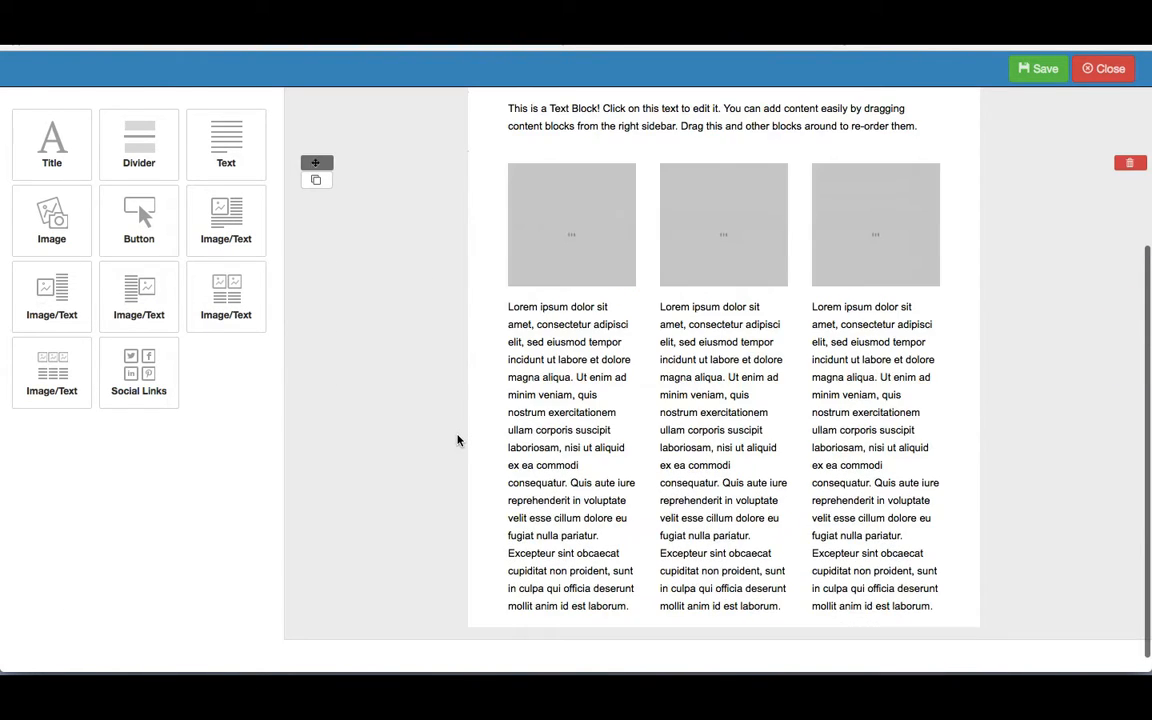
scroll(458, 440, "up", 4)
scroll(458, 440, "down", 4)
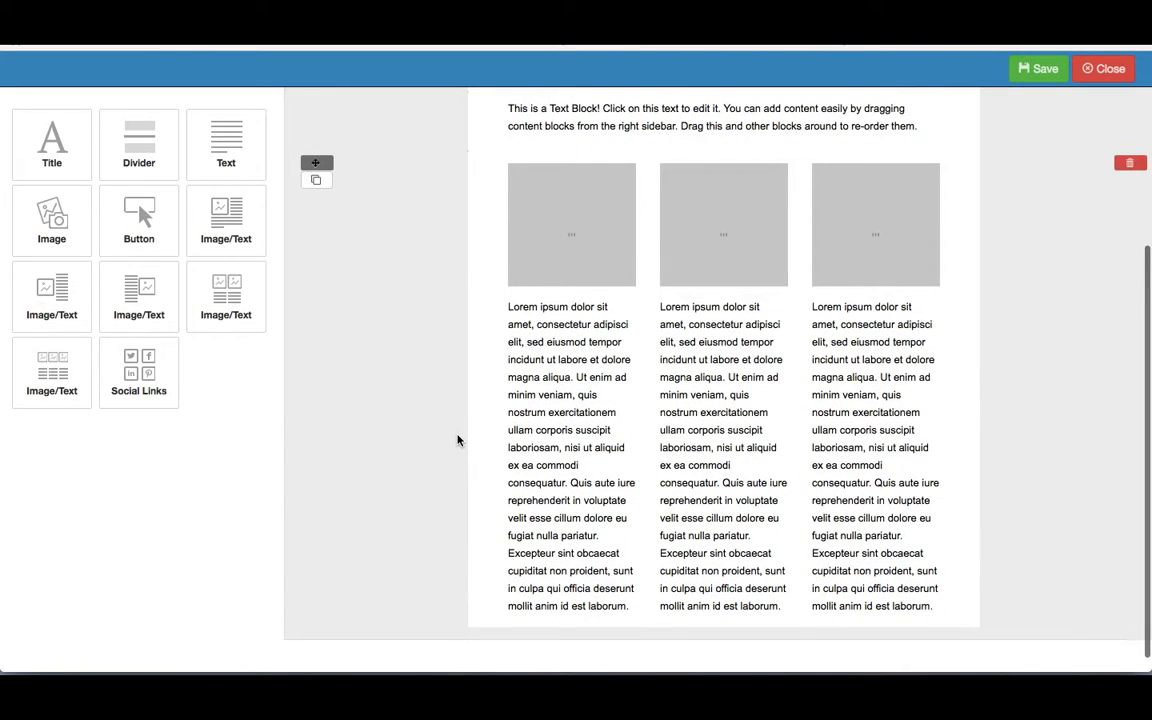
scroll(458, 440, "up", 3)
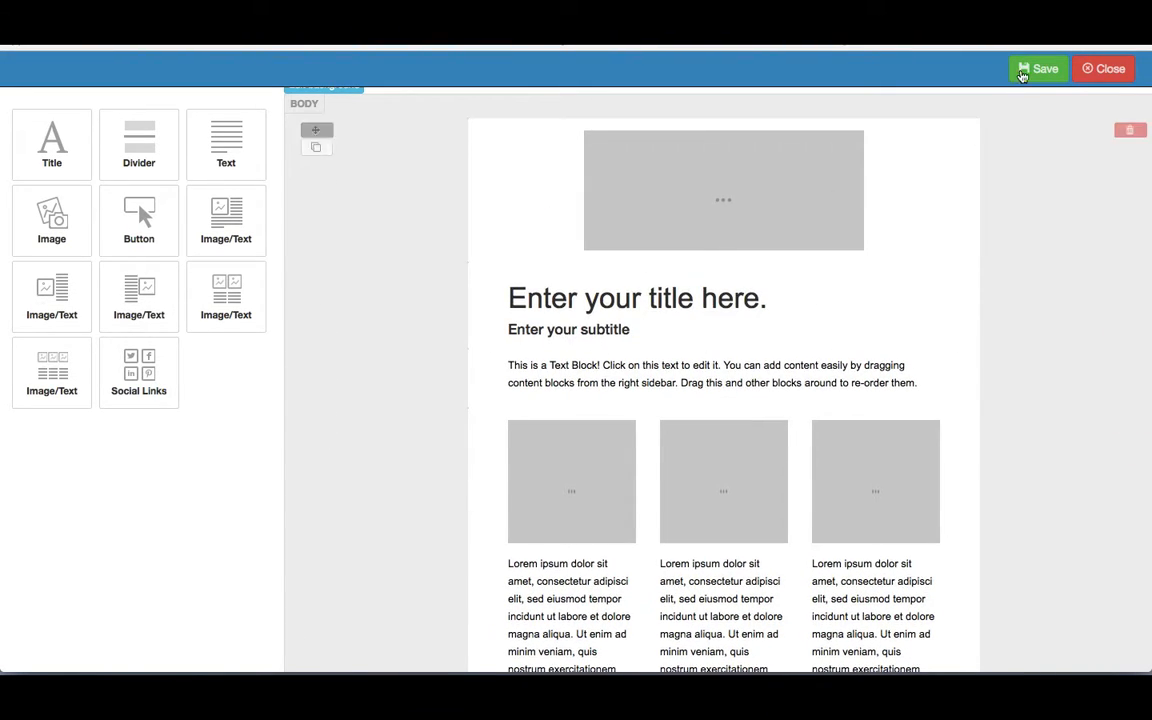
left_click(1038, 68)
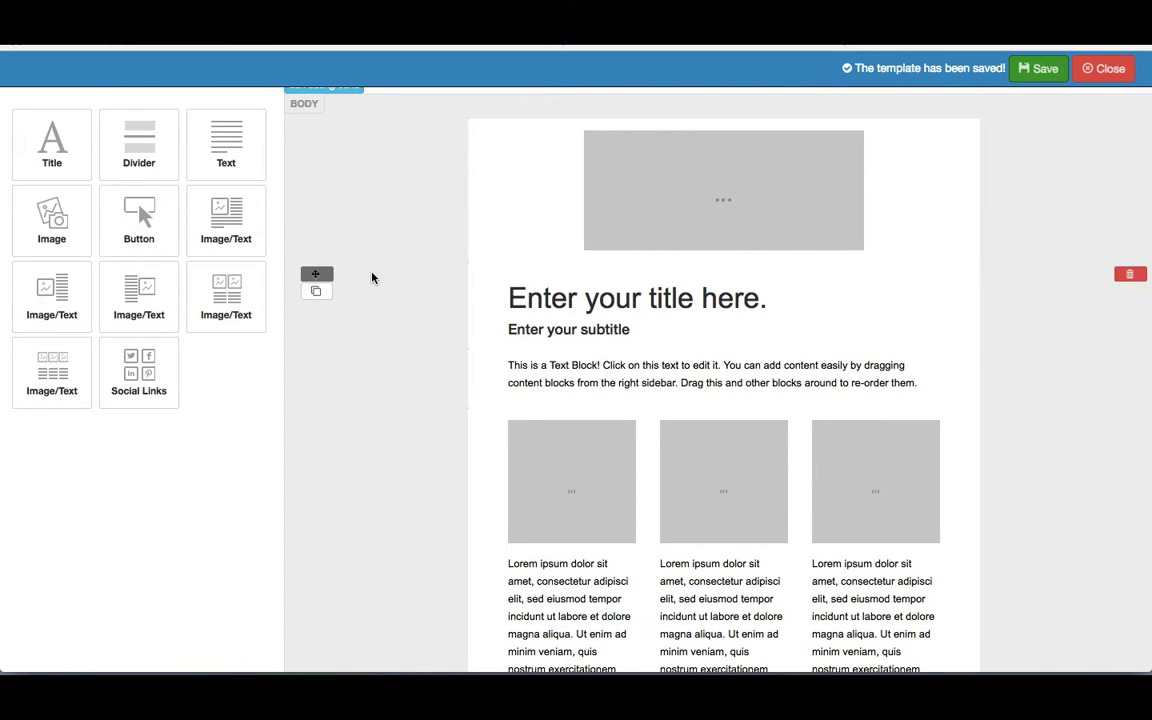
left_click(1100, 68)
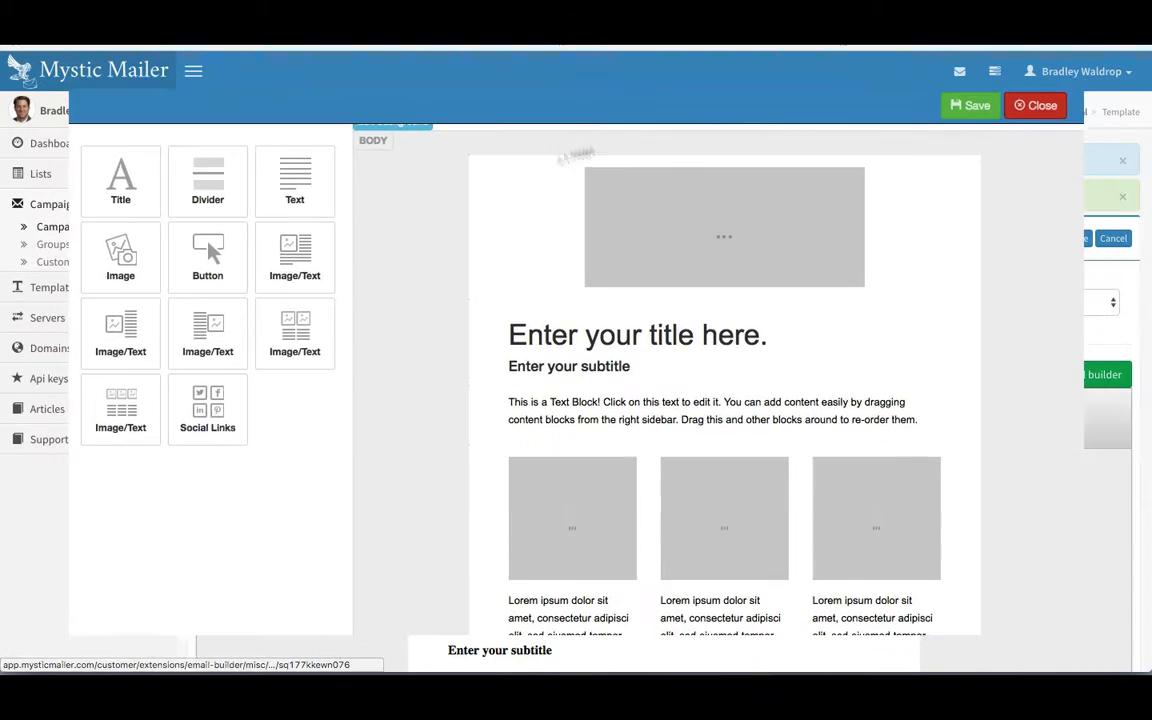
scroll(379, 525, "down", 1)
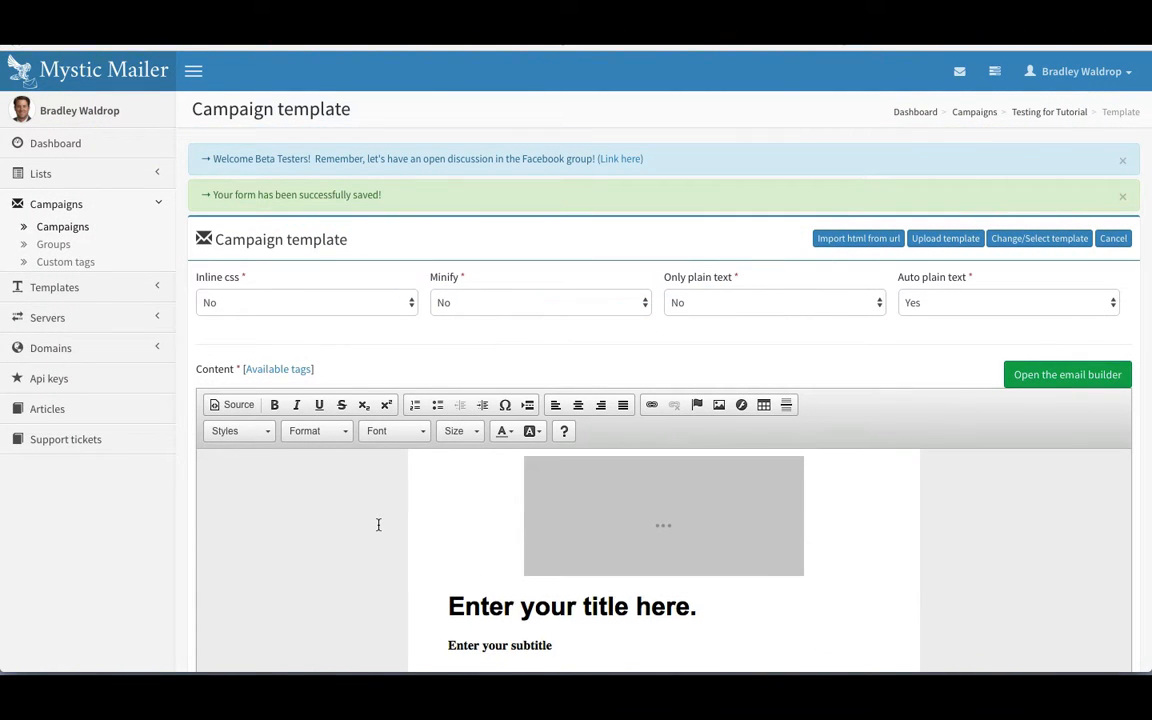
scroll(378, 525, "up", 1)
left_click(648, 524)
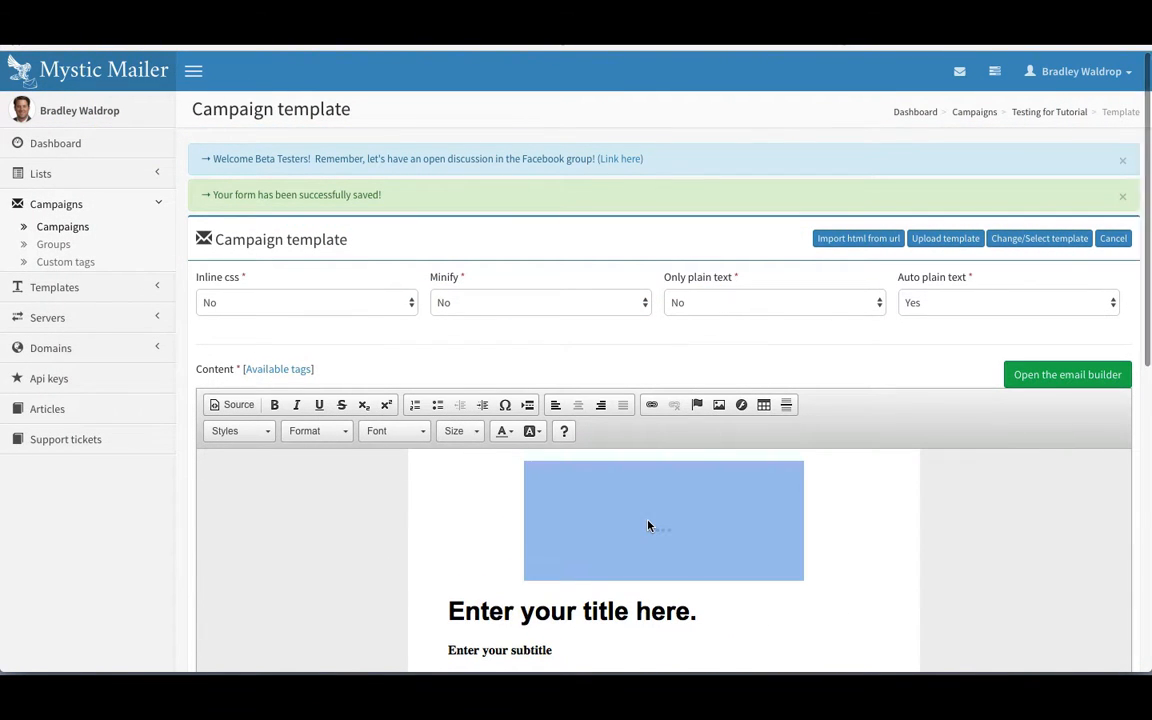
double_click(621, 512)
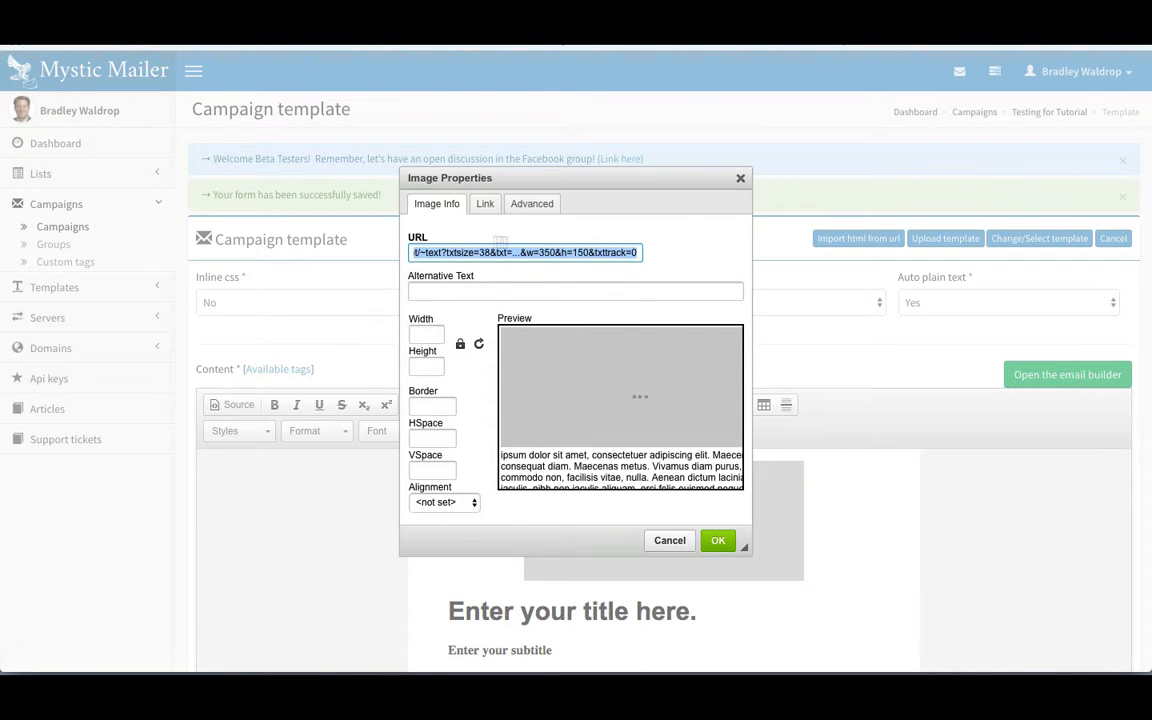
left_click(668, 541)
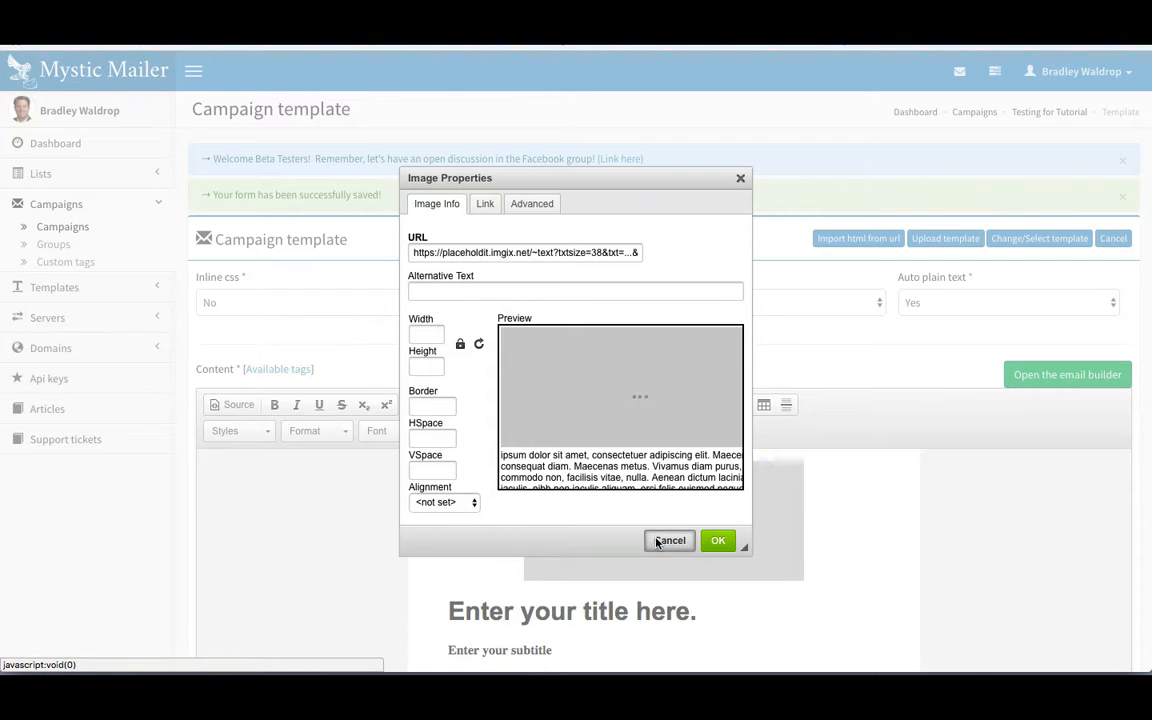
scroll(430, 528, "down", 2)
left_click(452, 486)
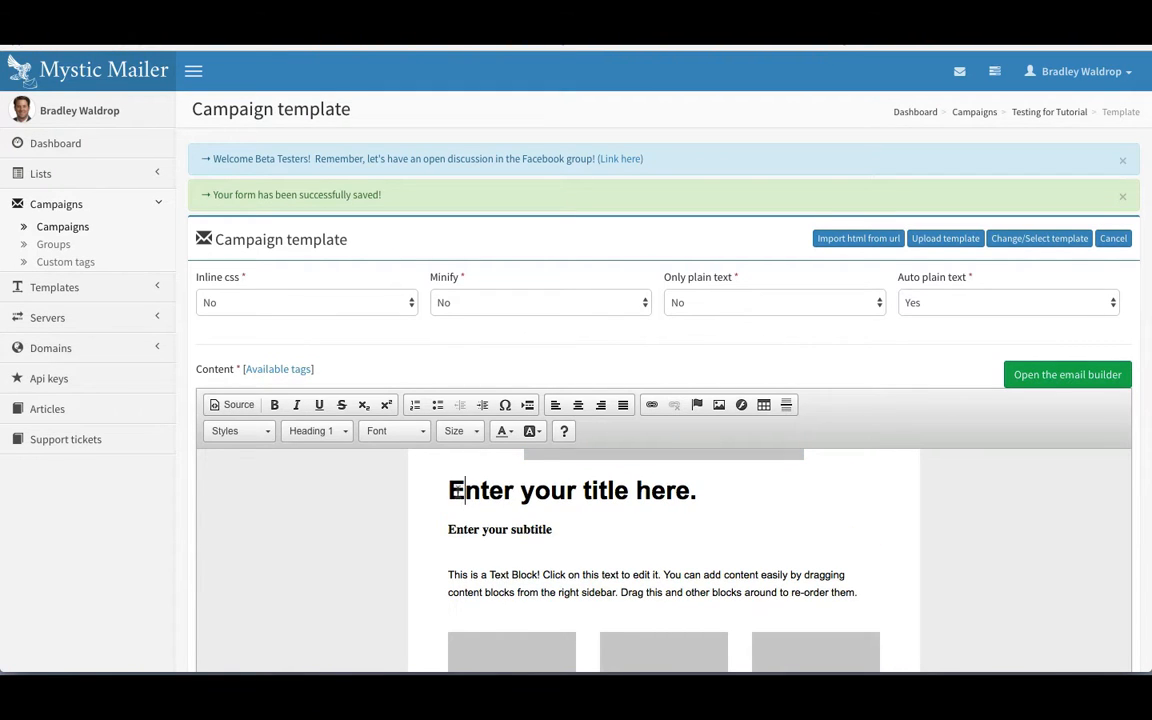
left_click_drag(463, 490, 608, 490)
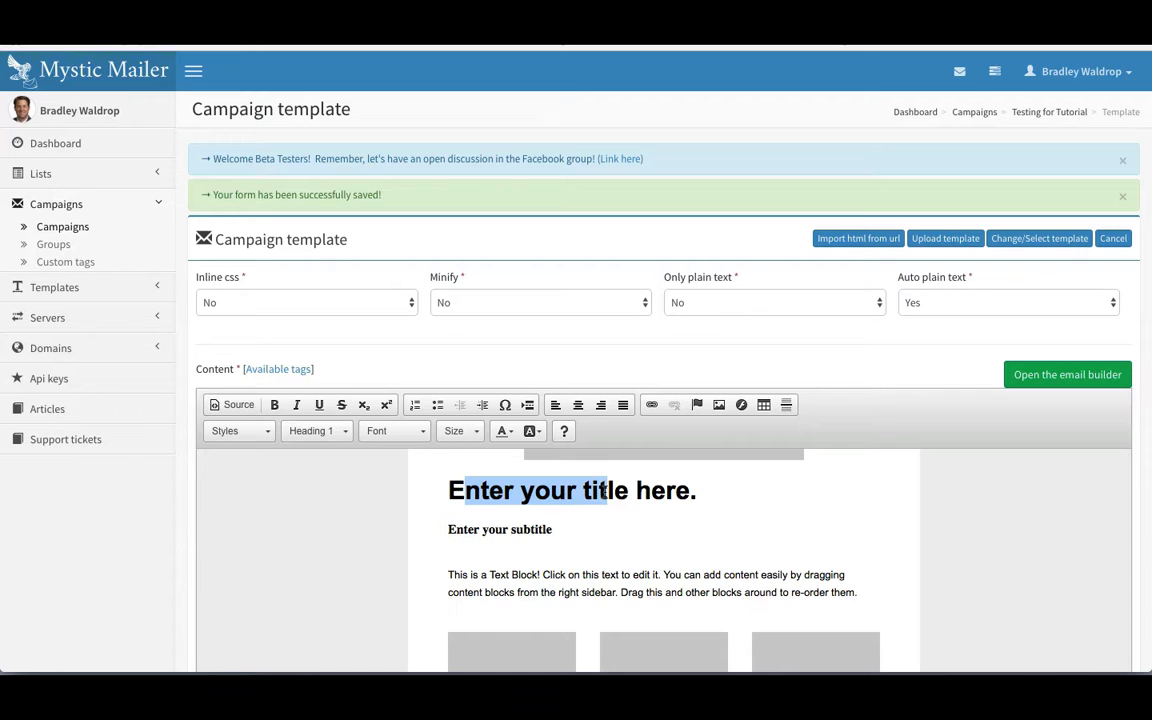
type("asdf")
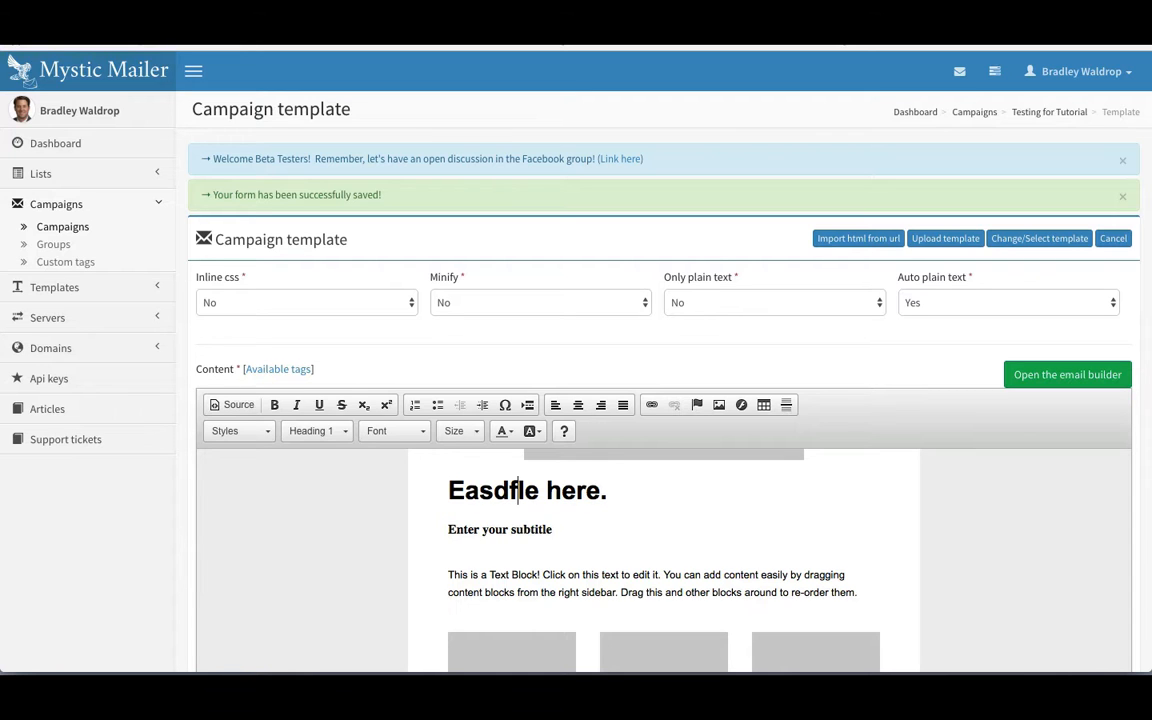
key("ctrl+z")
scroll(519, 489, "down", 5)
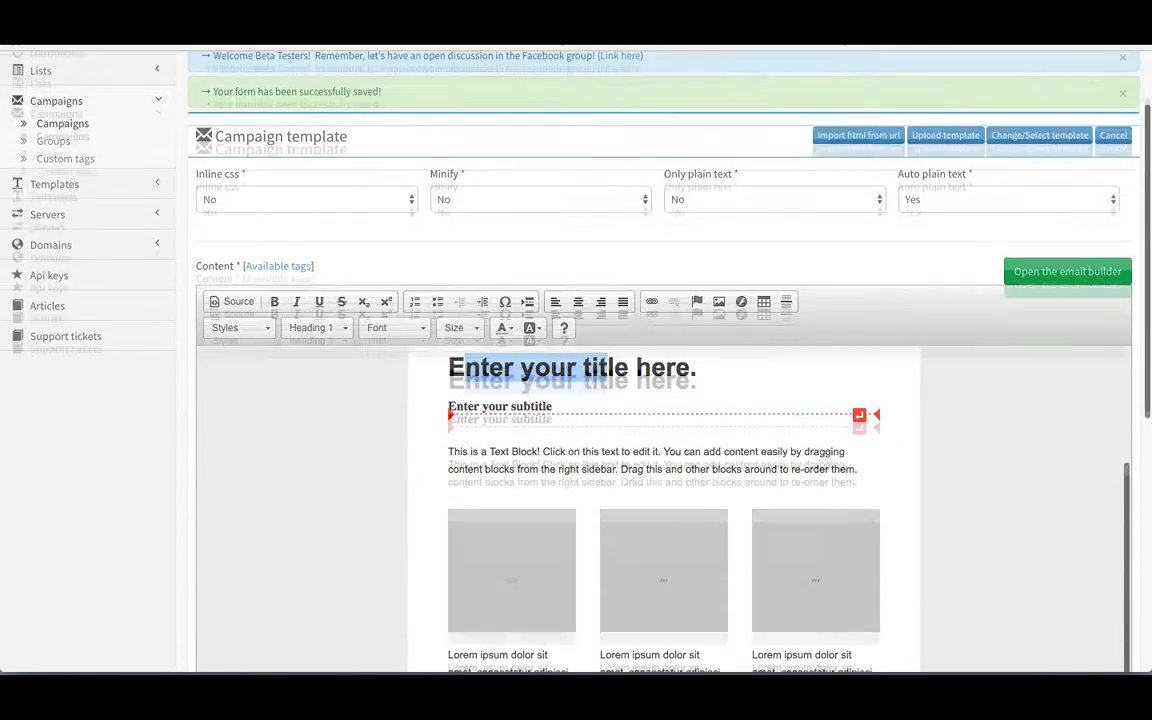
scroll(784, 475, "down", 3)
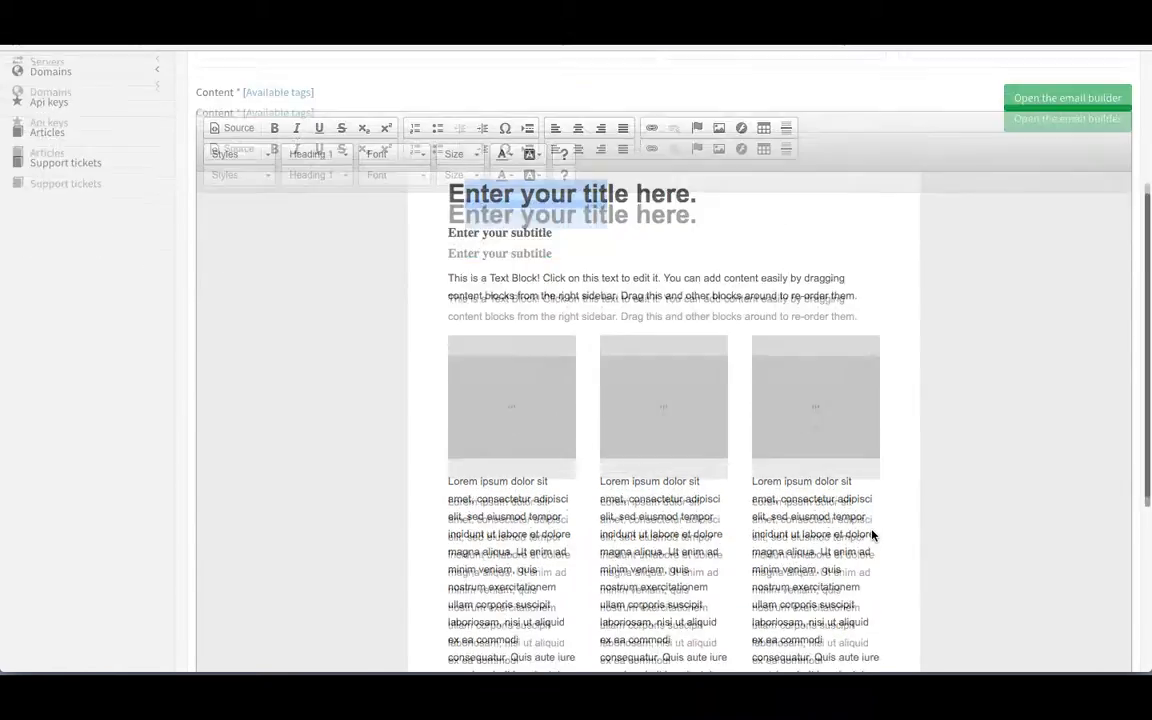
scroll(628, 466, "down", 5)
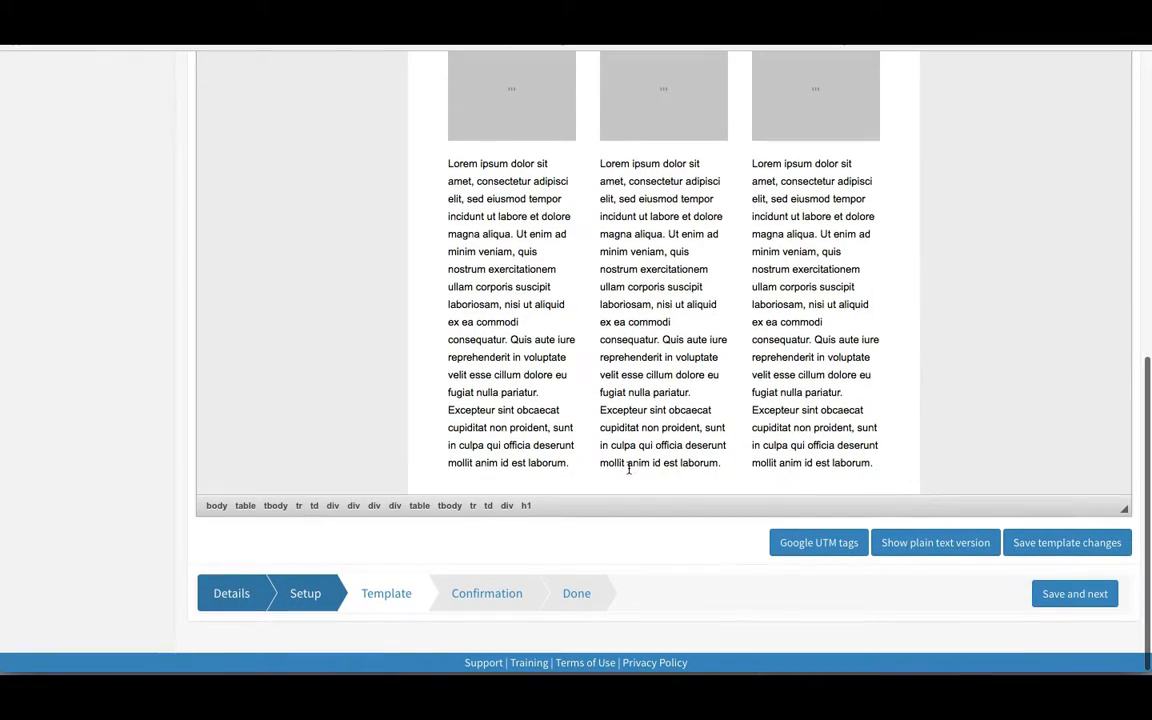
left_click(722, 464)
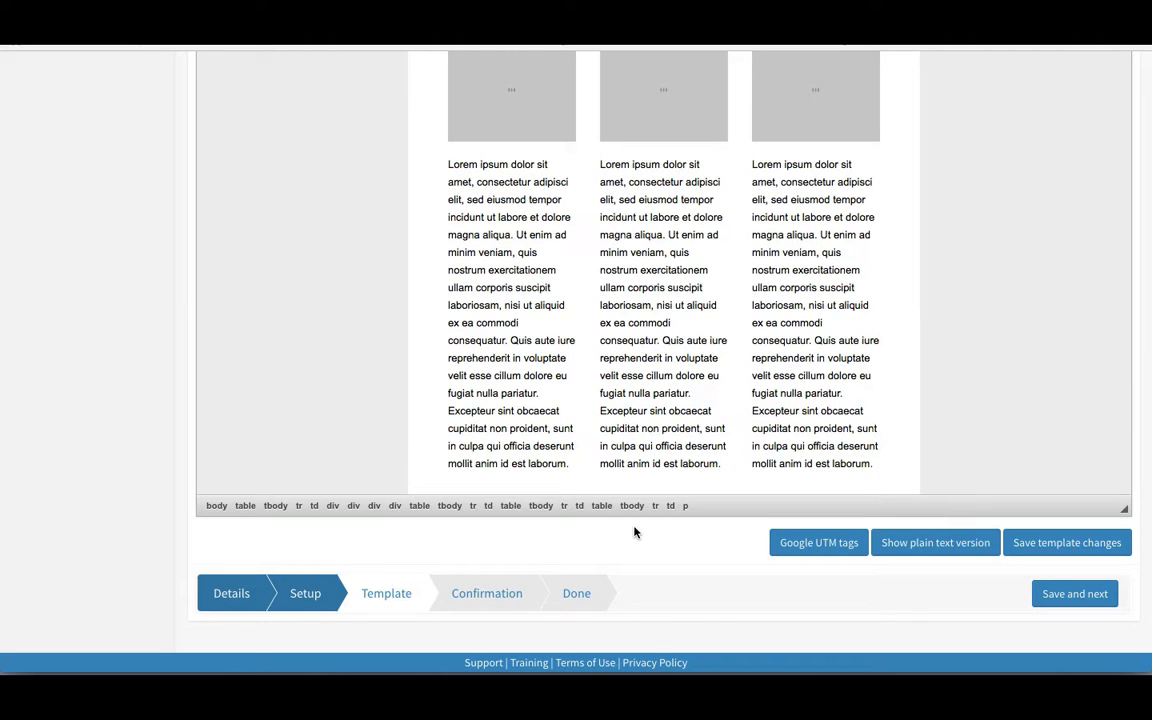
scroll(636, 532, "up", 2)
scroll(463, 340, "up", 10)
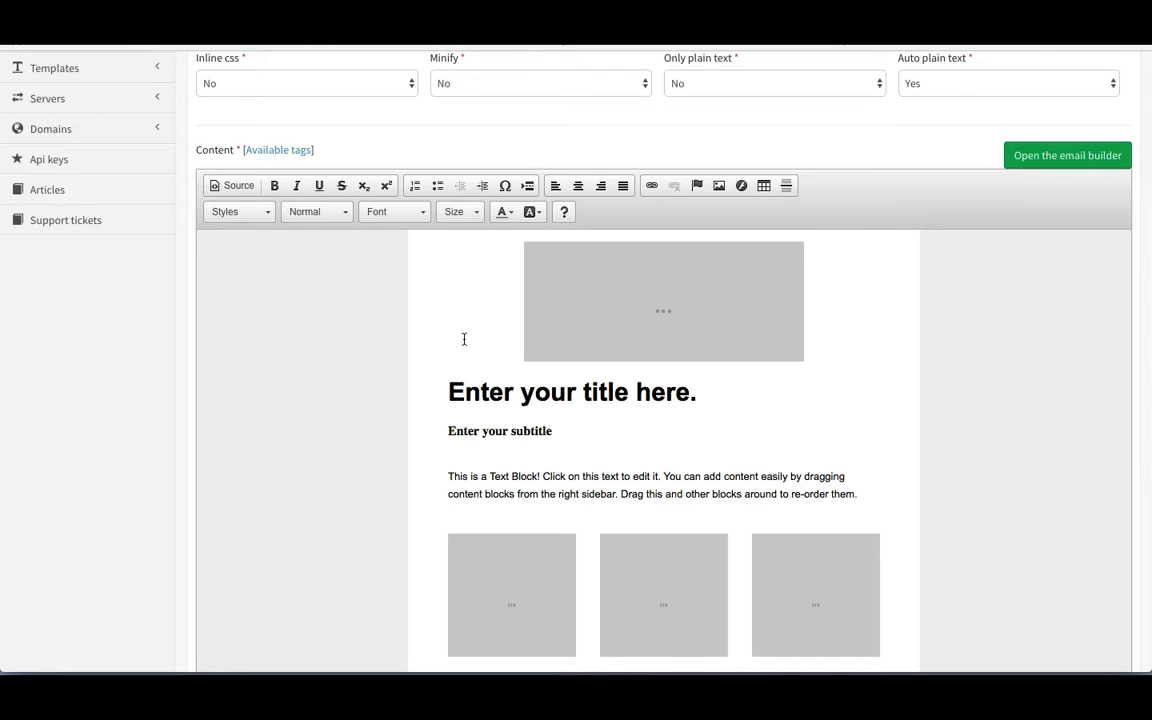
scroll(463, 340, "down", 10)
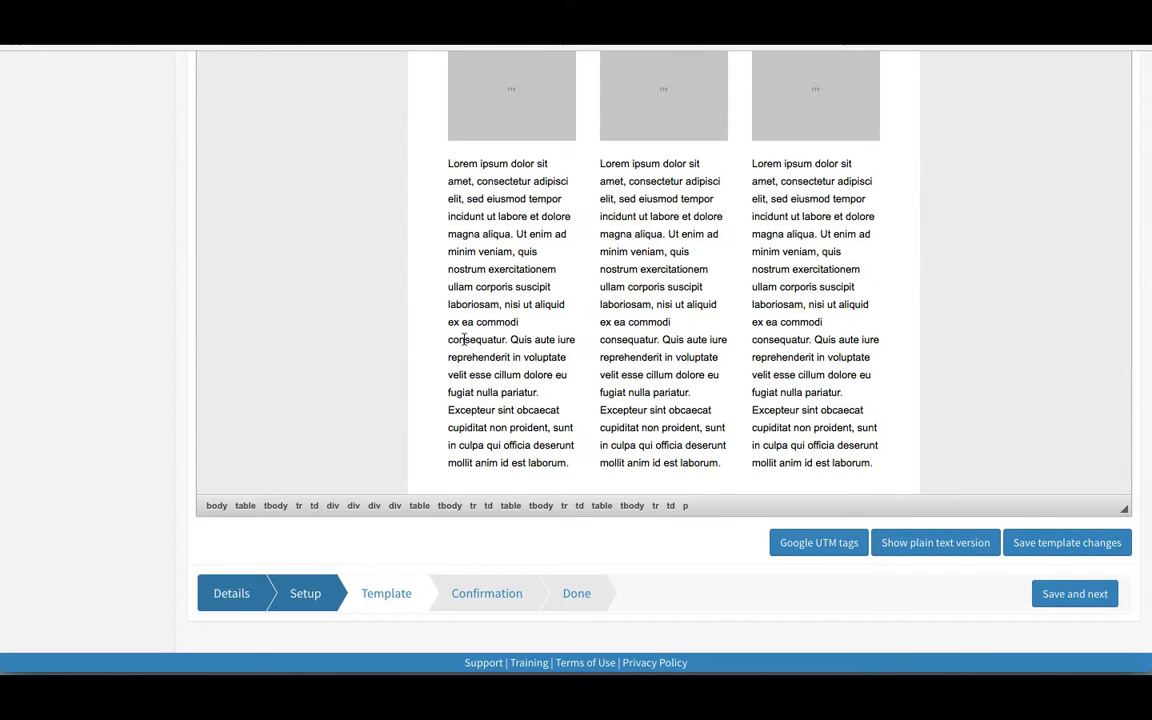
scroll(463, 340, "up", 10)
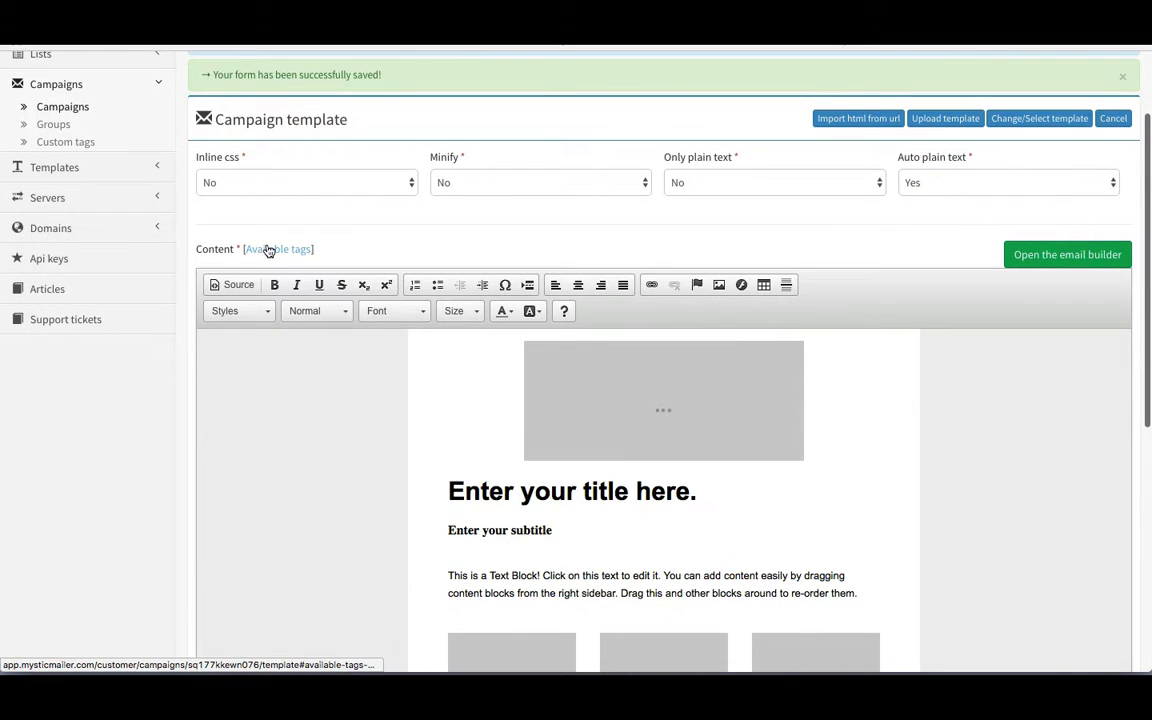
left_click(274, 249)
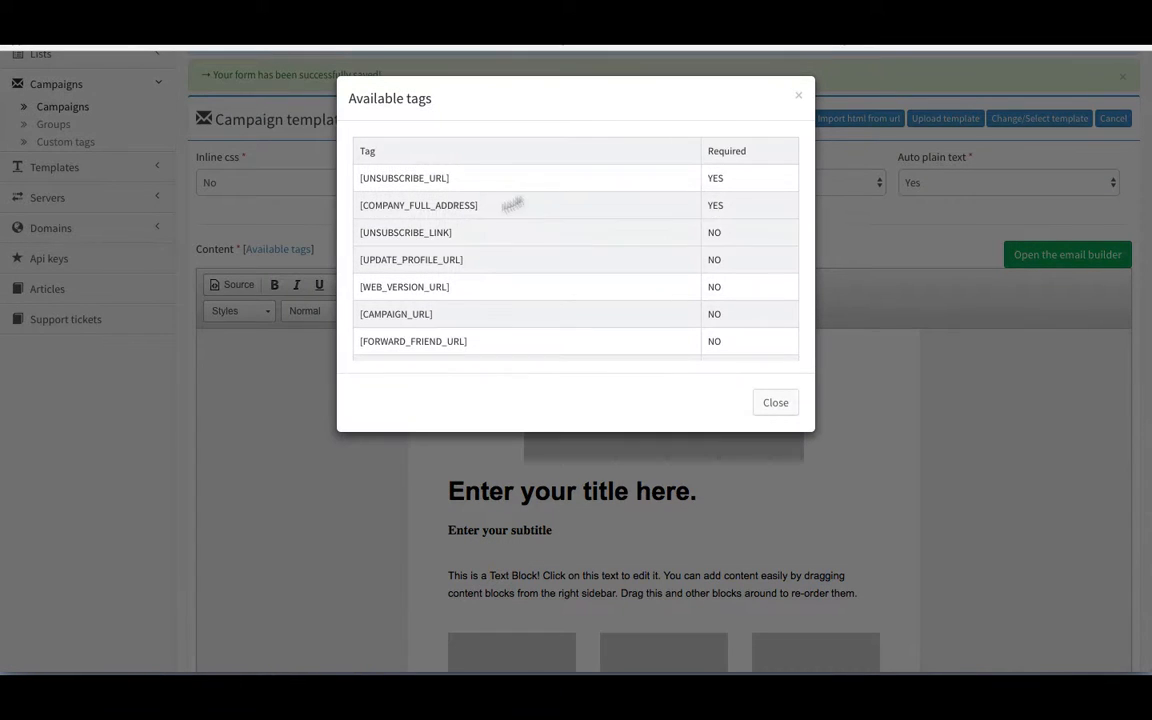
left_click_drag(450, 179, 354, 176)
key("ctrl+c")
left_click(777, 404)
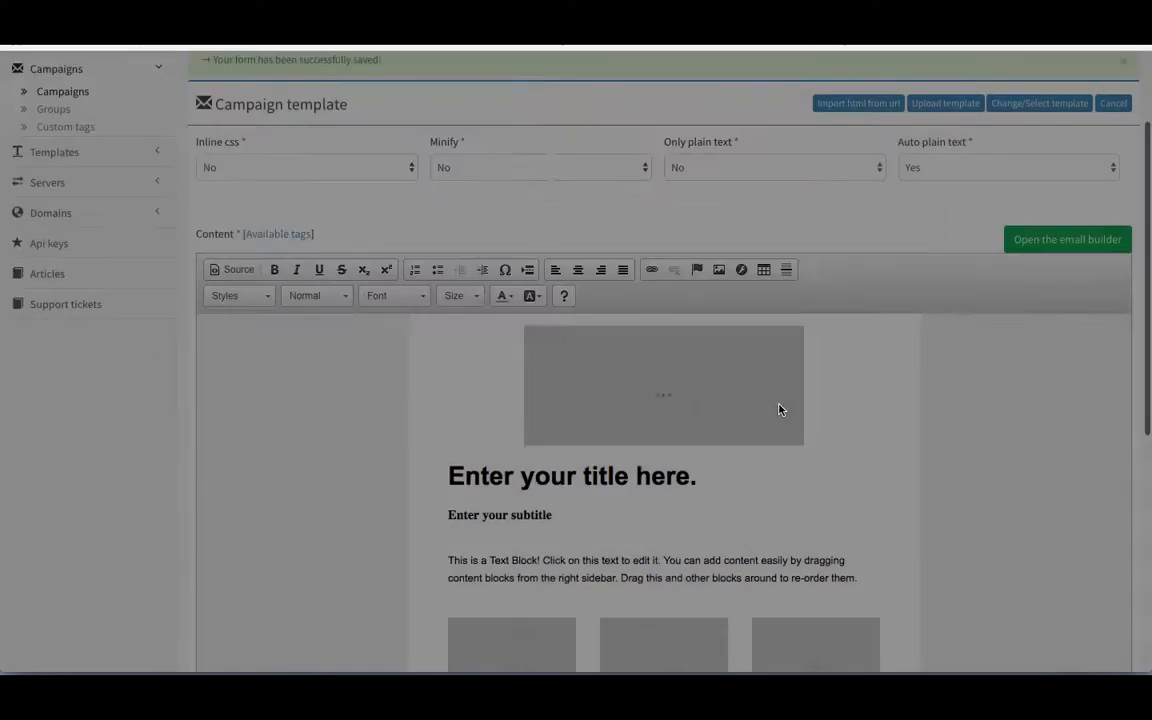
scroll(779, 408, "down", 8)
Step: Add an 'Unsubscribe' line after 'laborum.' in the third column and select the word
left_click(891, 463)
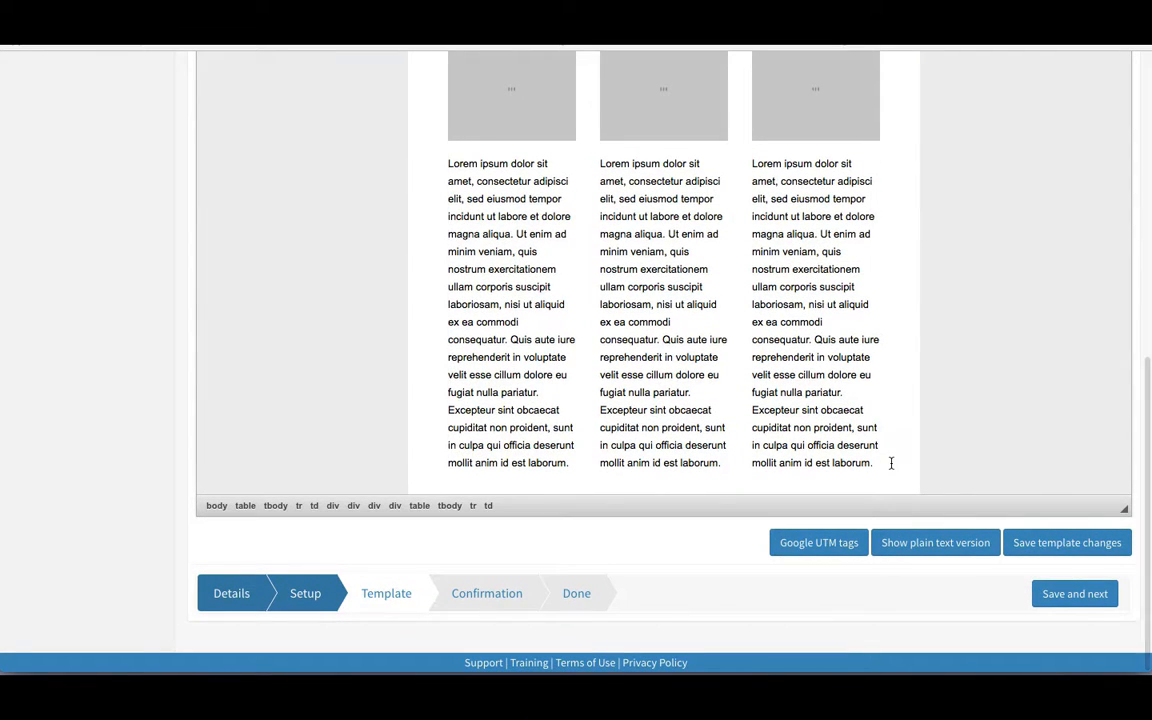
left_click(874, 462)
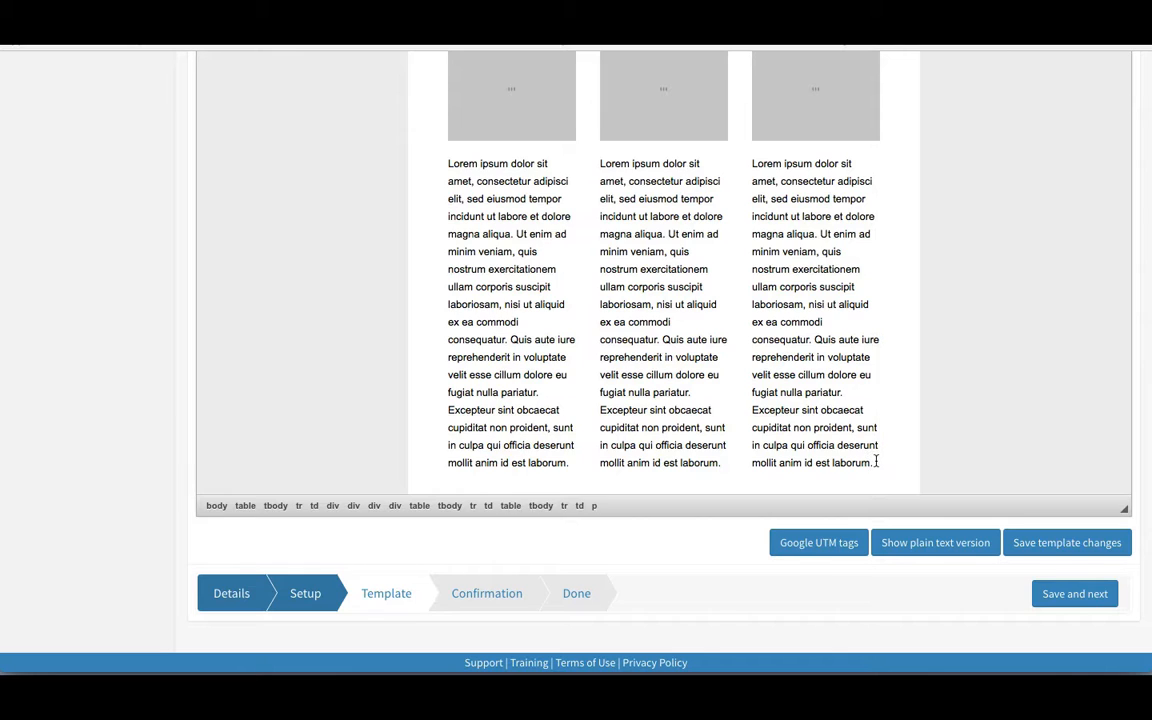
key("Return")
type("Uns")
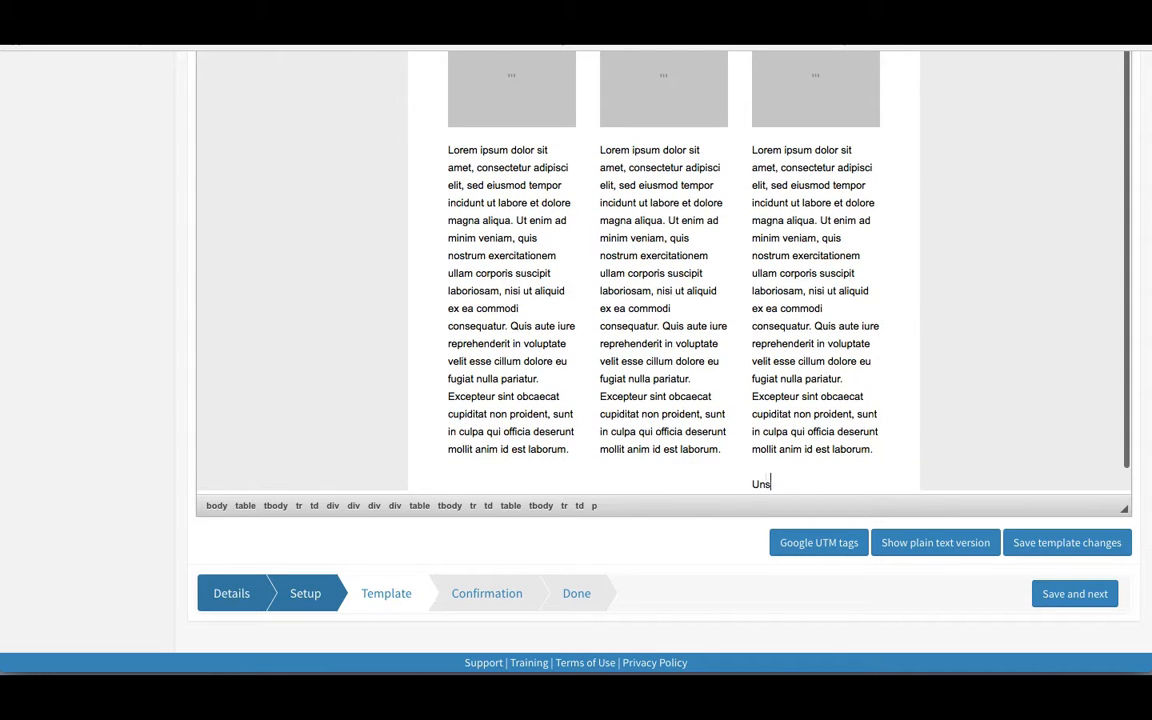
type("ubscriber")
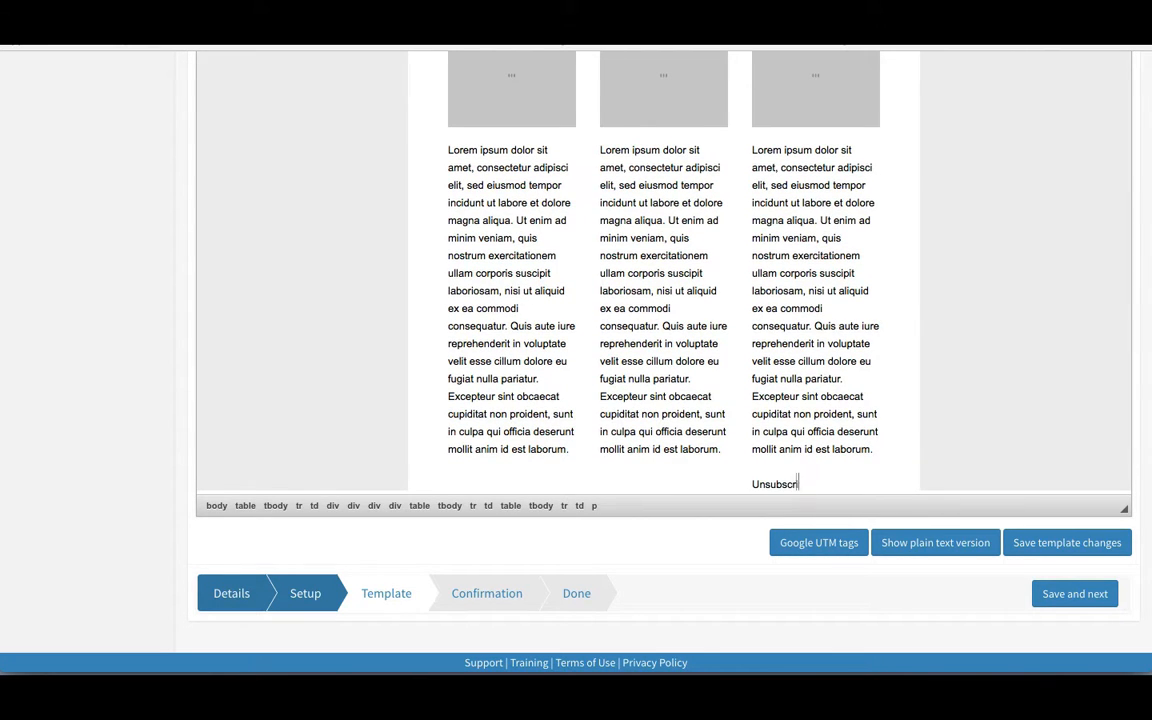
key("shift+Left")
key("shift+Left")
key("shift+Left")
key("shift+Left")
key("shift+Left")
key("shift+Left")
key("shift+Left")
key("shift+Left")
key("shift+Left")
key("shift+Left")
key("shift+Left")
Step: Link the word Unsubscribe in the third column to the [UNSUBSCRIBE_URL] tag
scroll(885, 400, "up", 10)
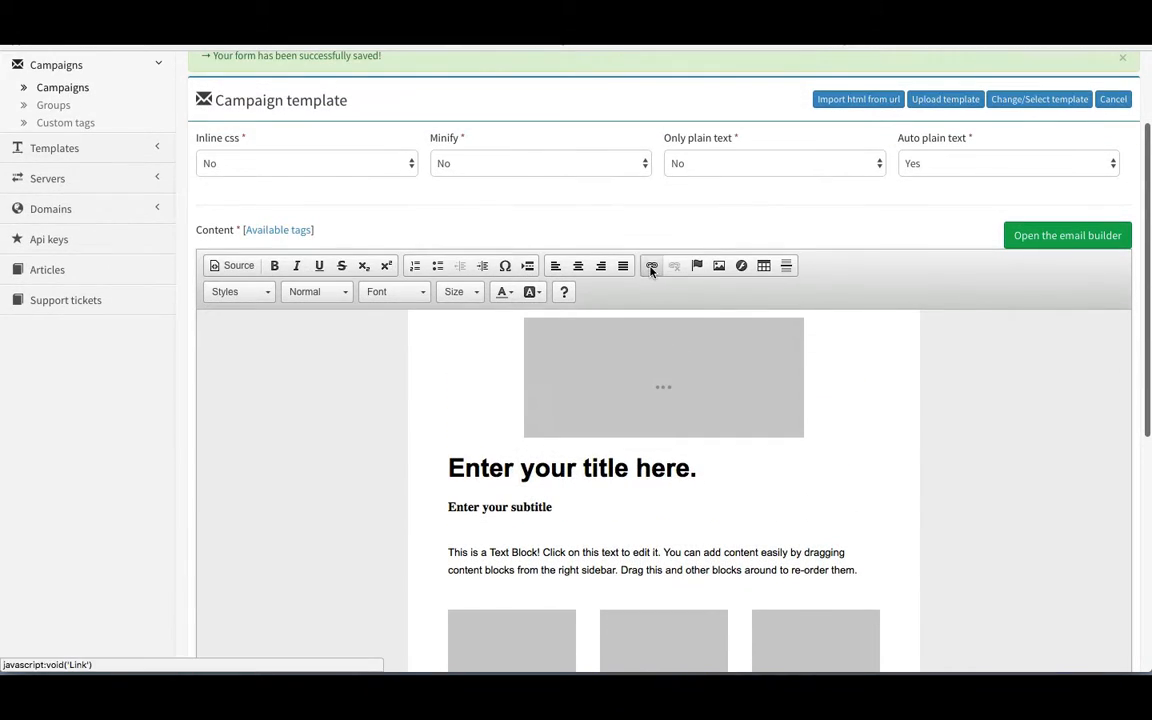
left_click(651, 265)
key("ctrl+v")
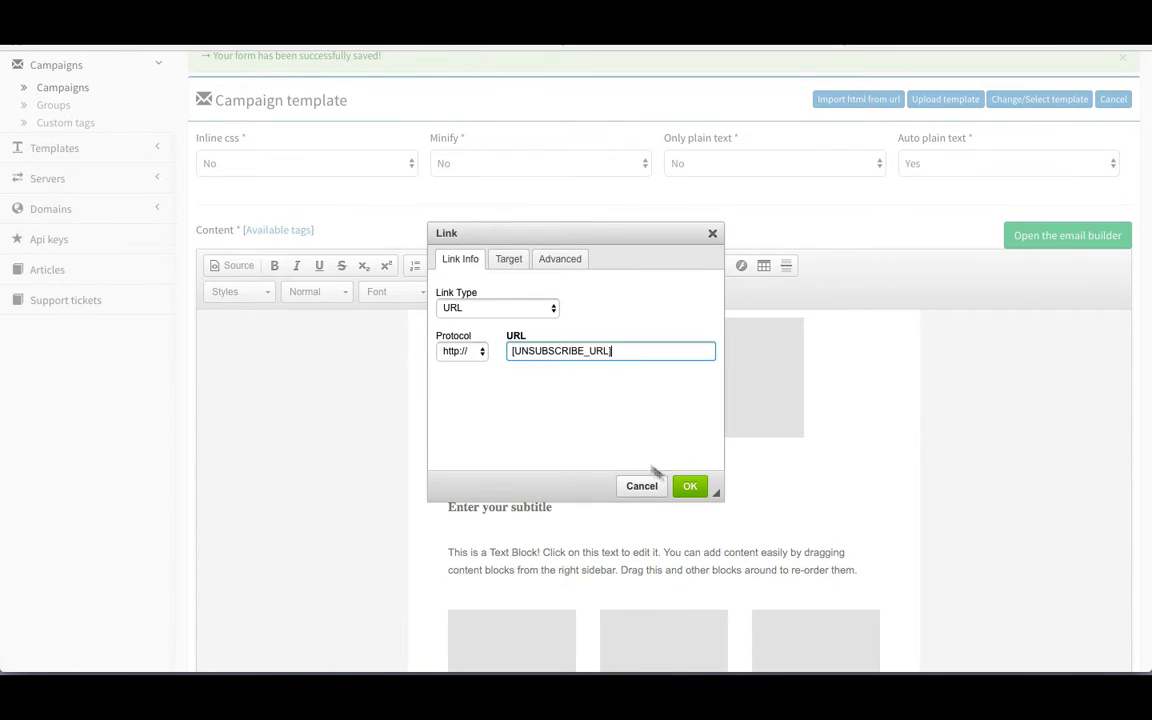
left_click(689, 485)
scroll(704, 428, "down", 2)
scroll(704, 428, "down", 8)
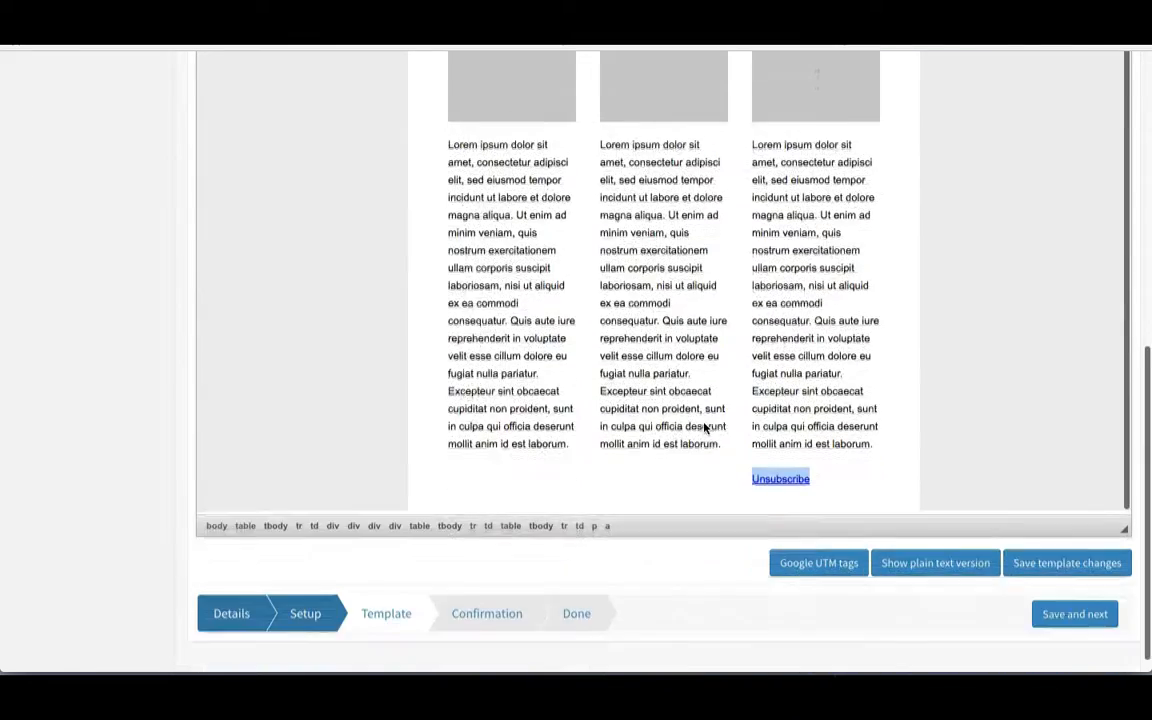
Step: Add the [COMPANY_FULL_ADDRESS] tag on a new line below the Unsubscribe link
key("Return")
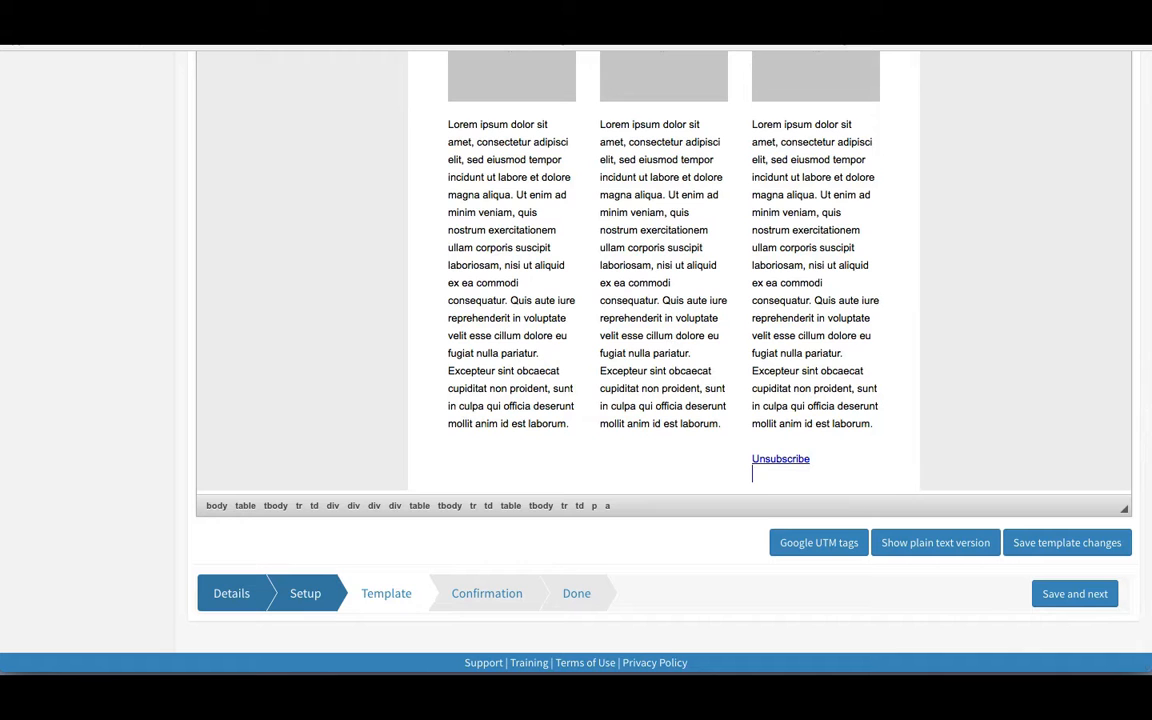
scroll(600, 360, "up", 10)
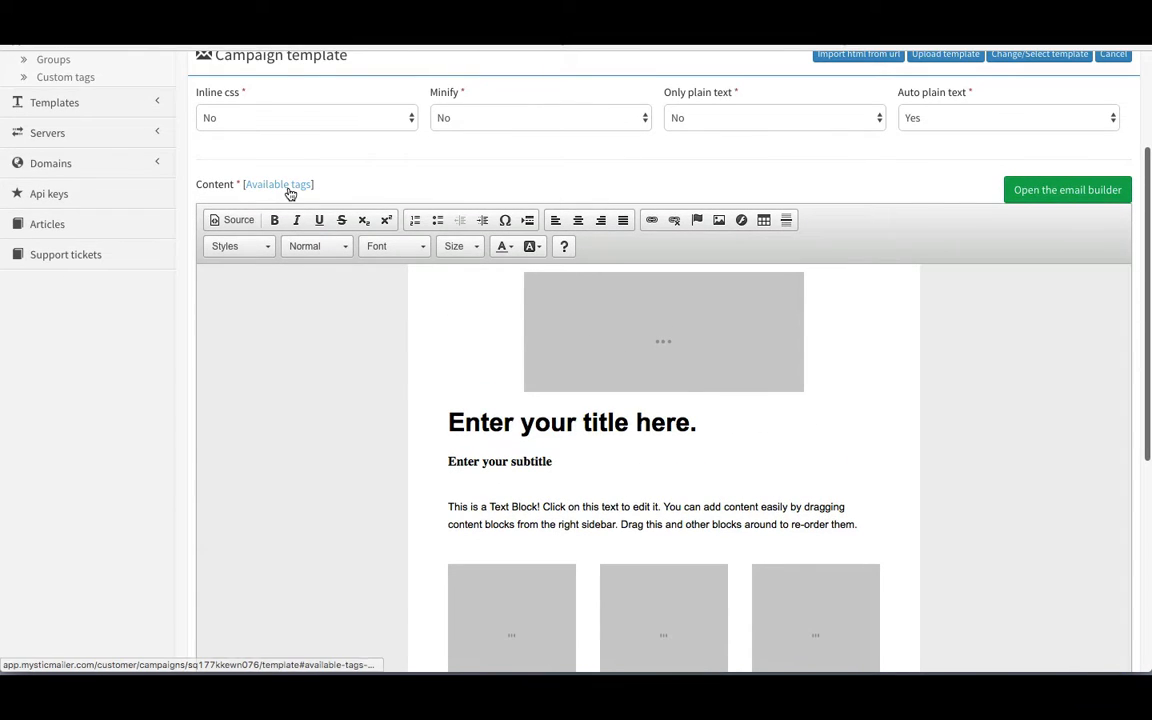
left_click(289, 188)
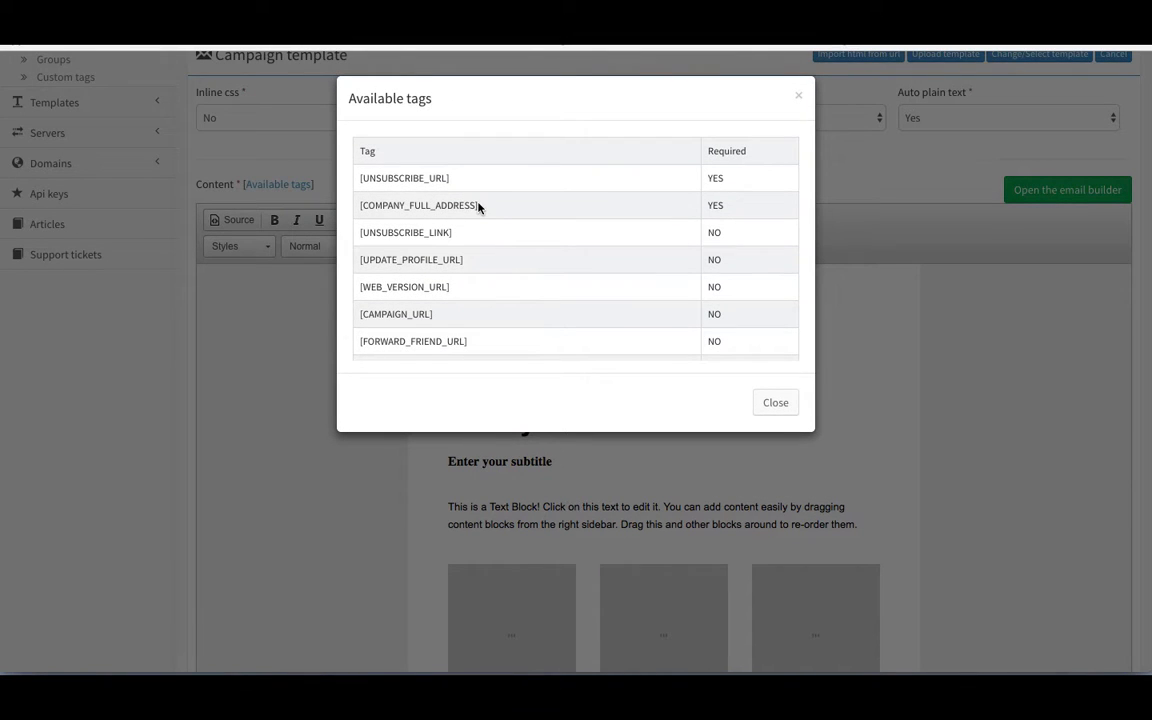
left_click_drag(478, 206, 356, 207)
key("ctrl+c")
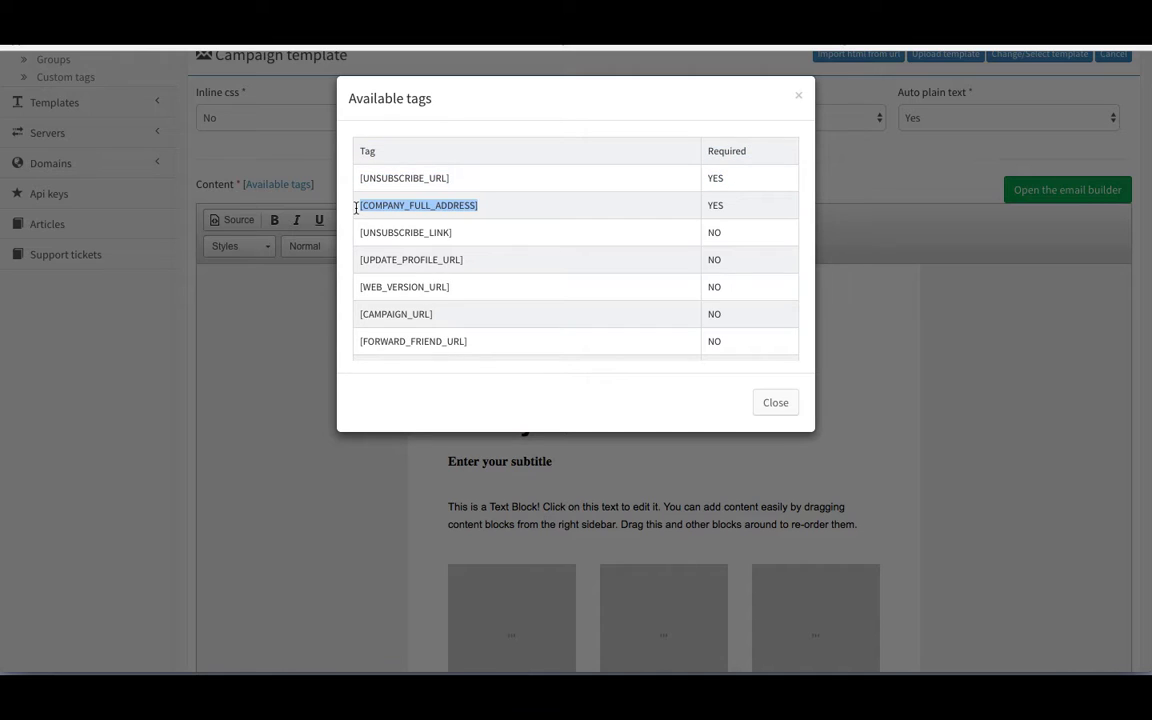
left_click(775, 402)
scroll(771, 405, "down", 5)
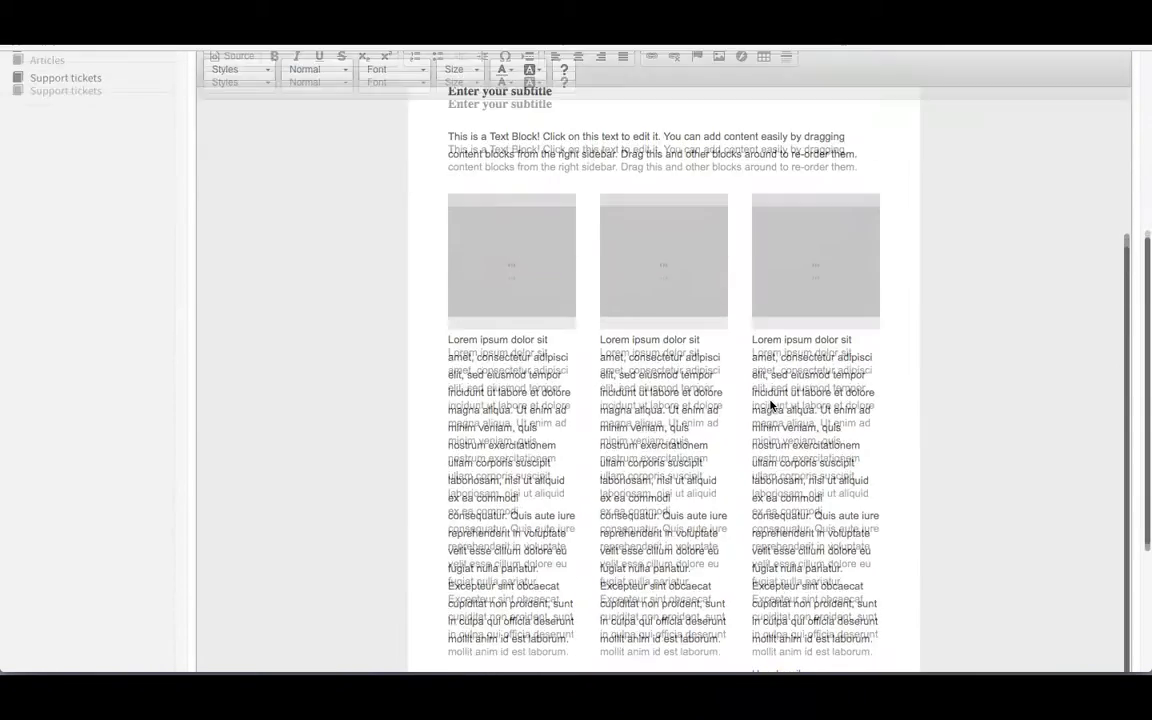
scroll(771, 405, "down", 4)
left_click(837, 505)
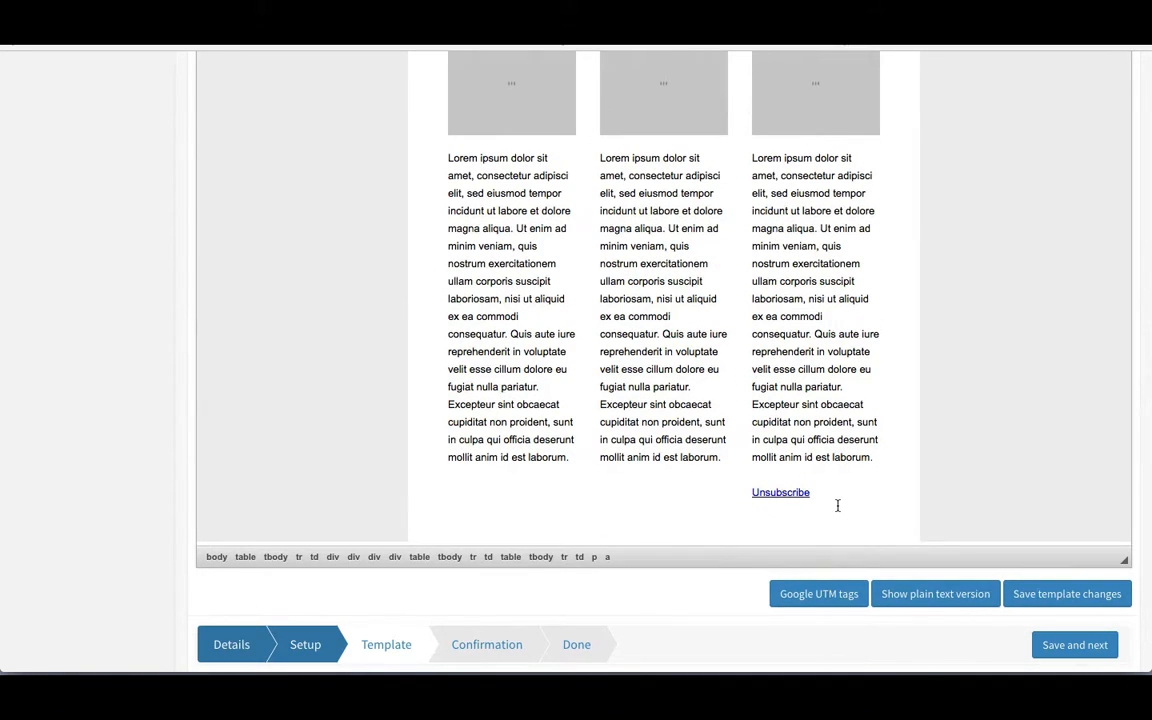
key("ctrl+v")
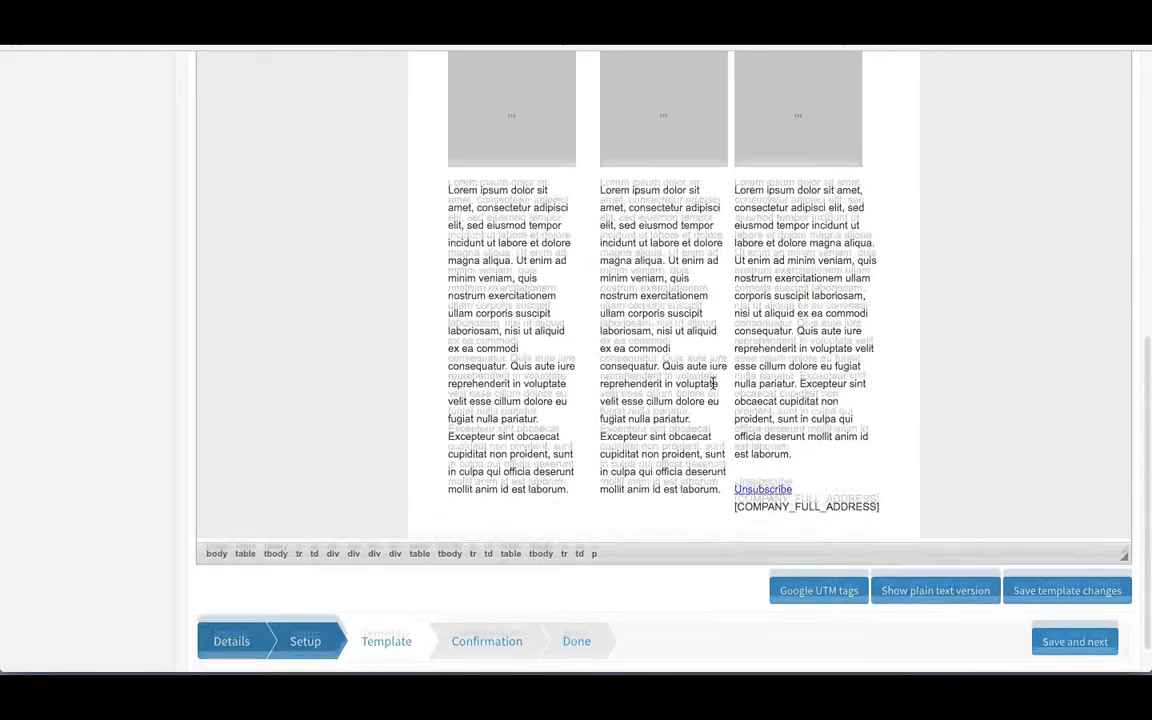
scroll(713, 383, "down", 1)
scroll(713, 385, "up", 6)
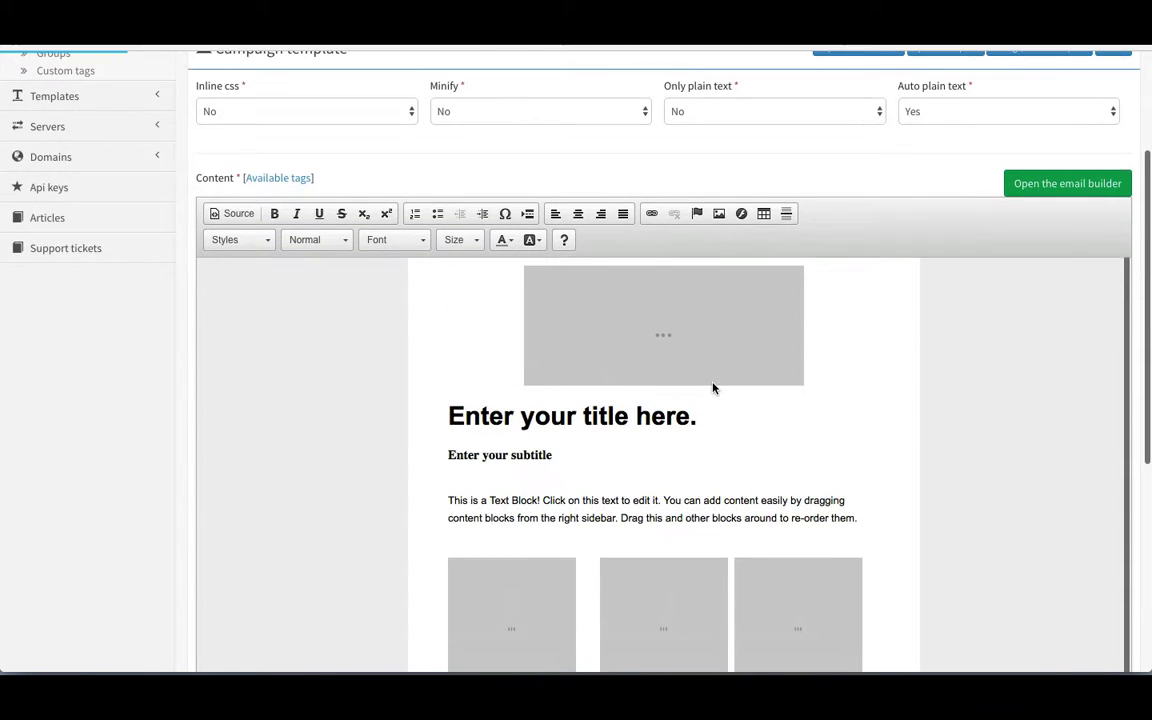
Step: Save the campaign template changes using the button at the bottom of the editor
scroll(713, 388, "up", 3)
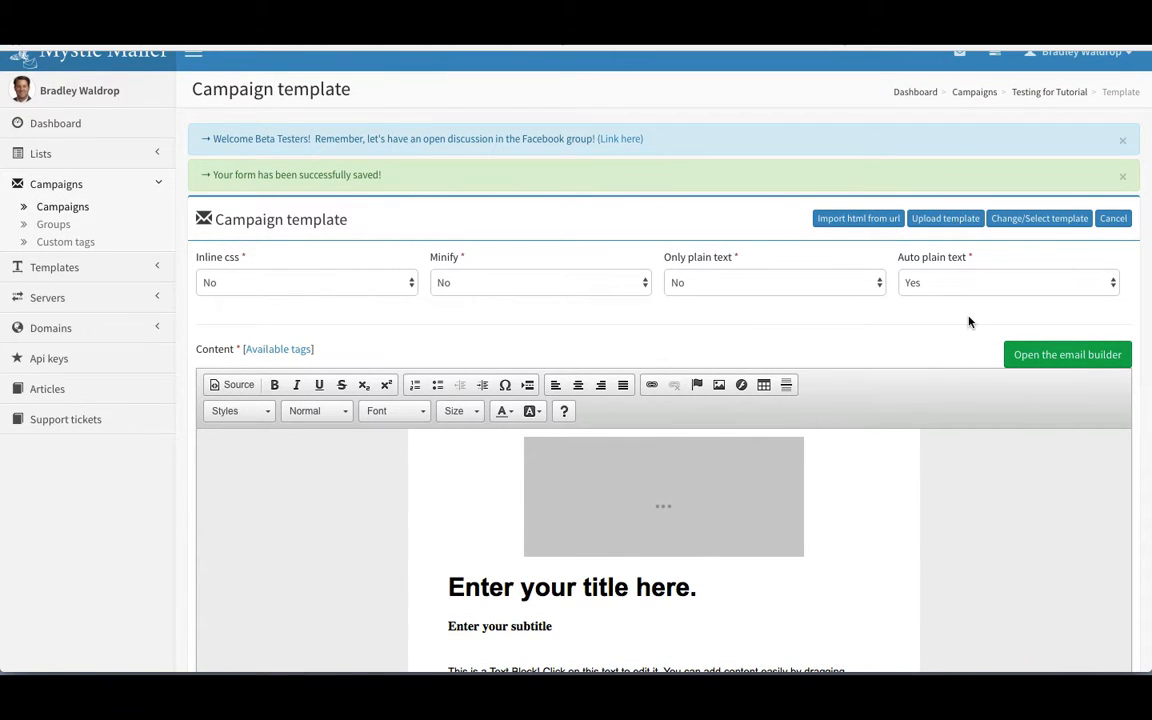
scroll(968, 322, "down", 6)
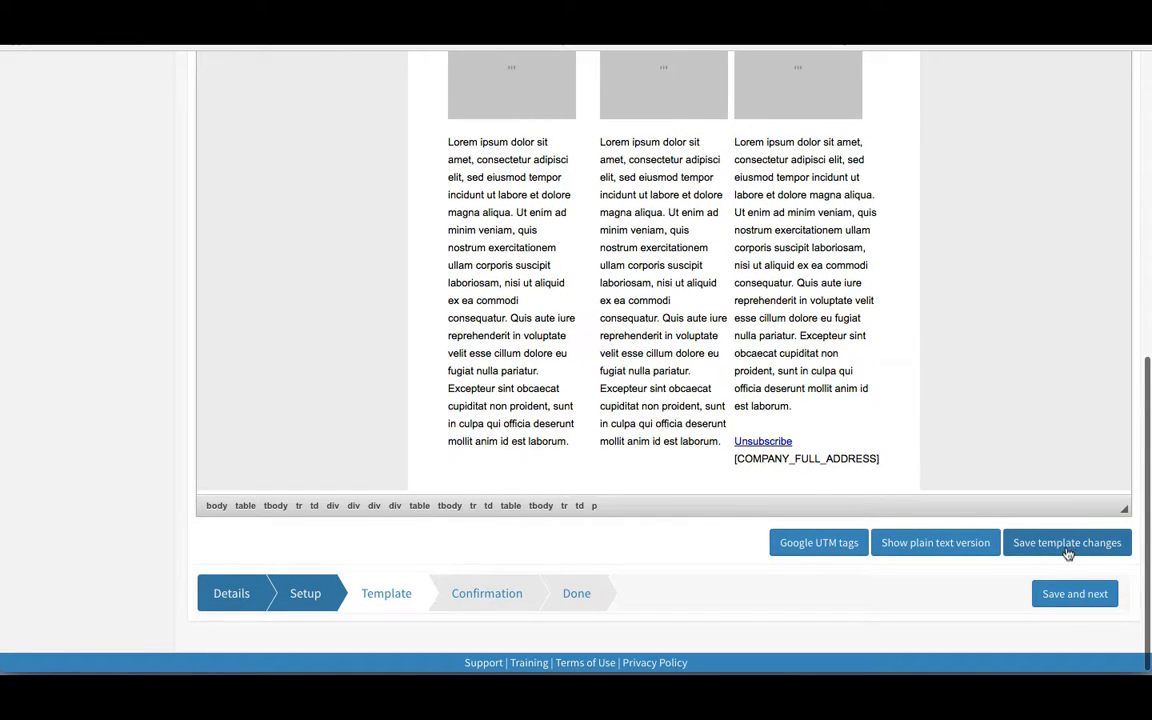
left_click(1066, 548)
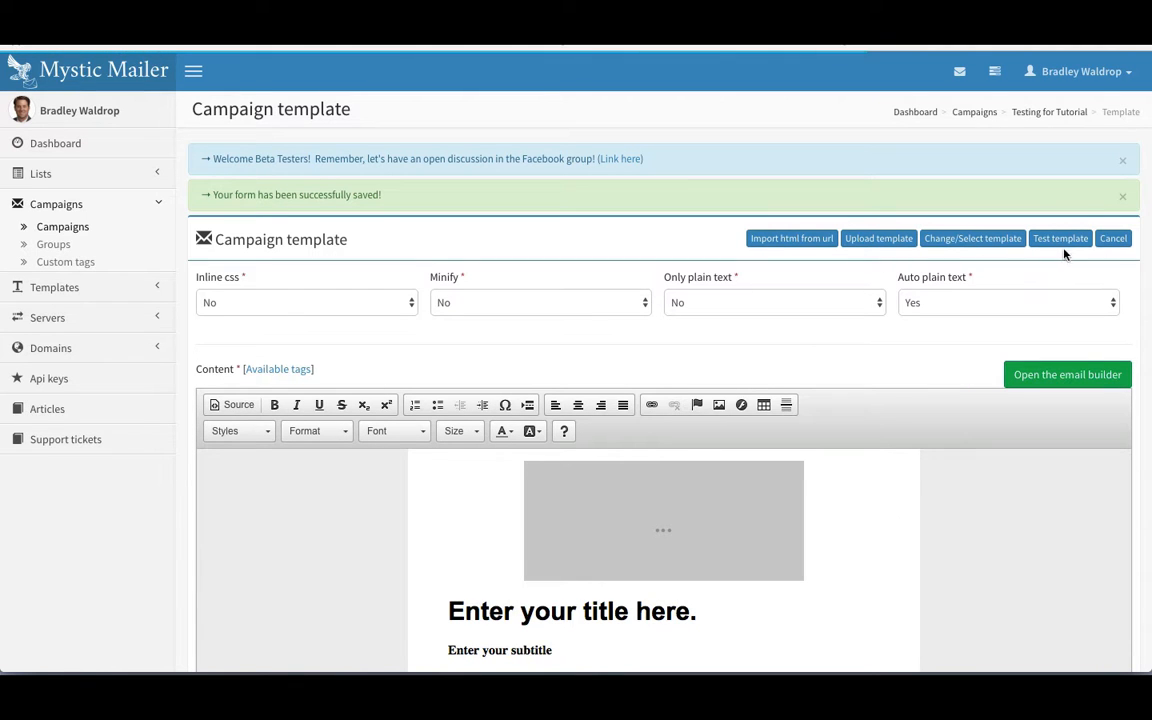
left_click(1061, 240)
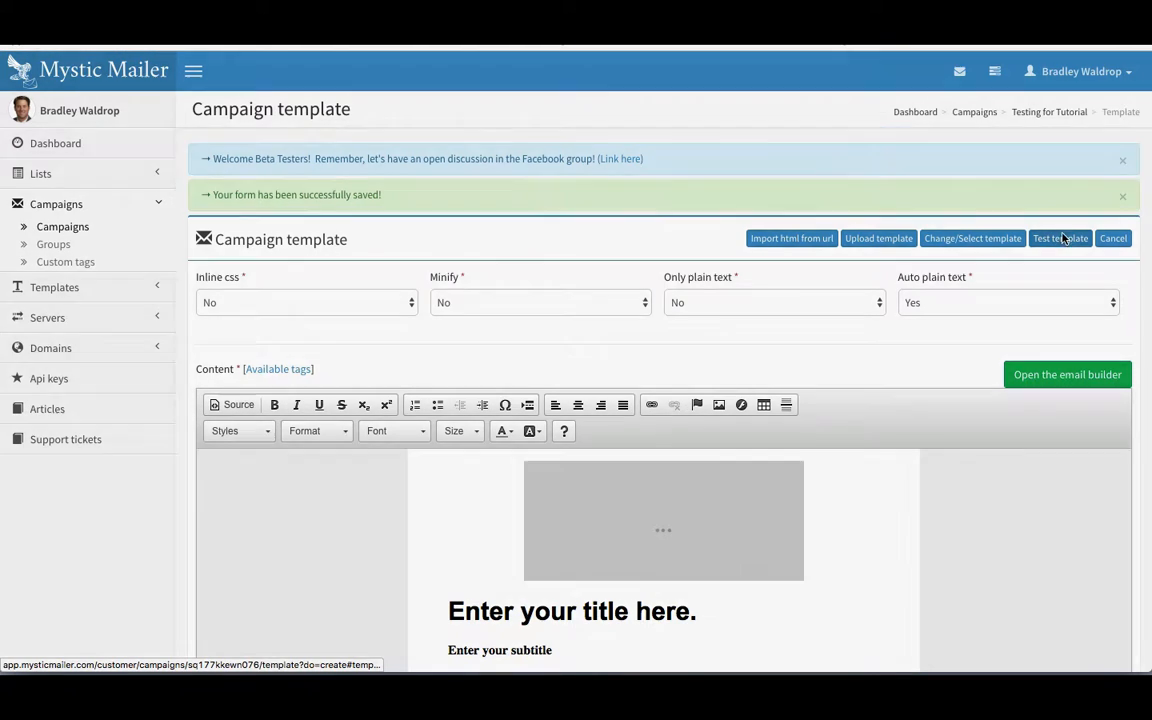
Step: Enter the recipient's e-mail address in Recipient(s) and send the test email
left_click(493, 268)
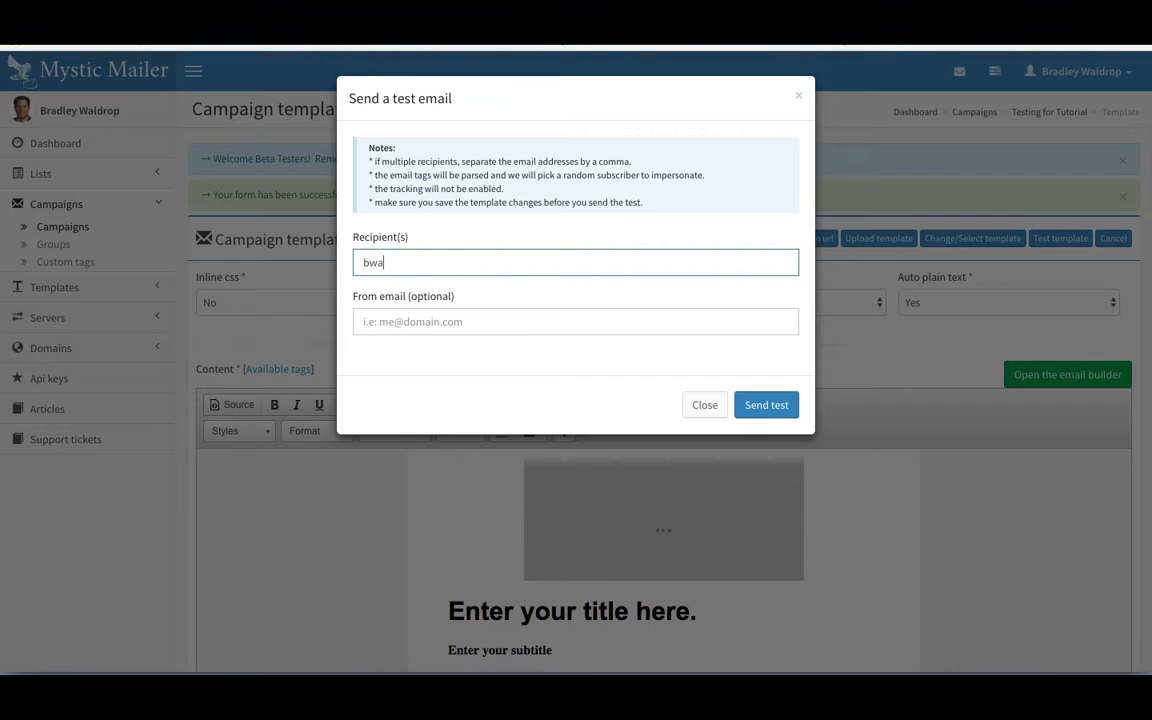
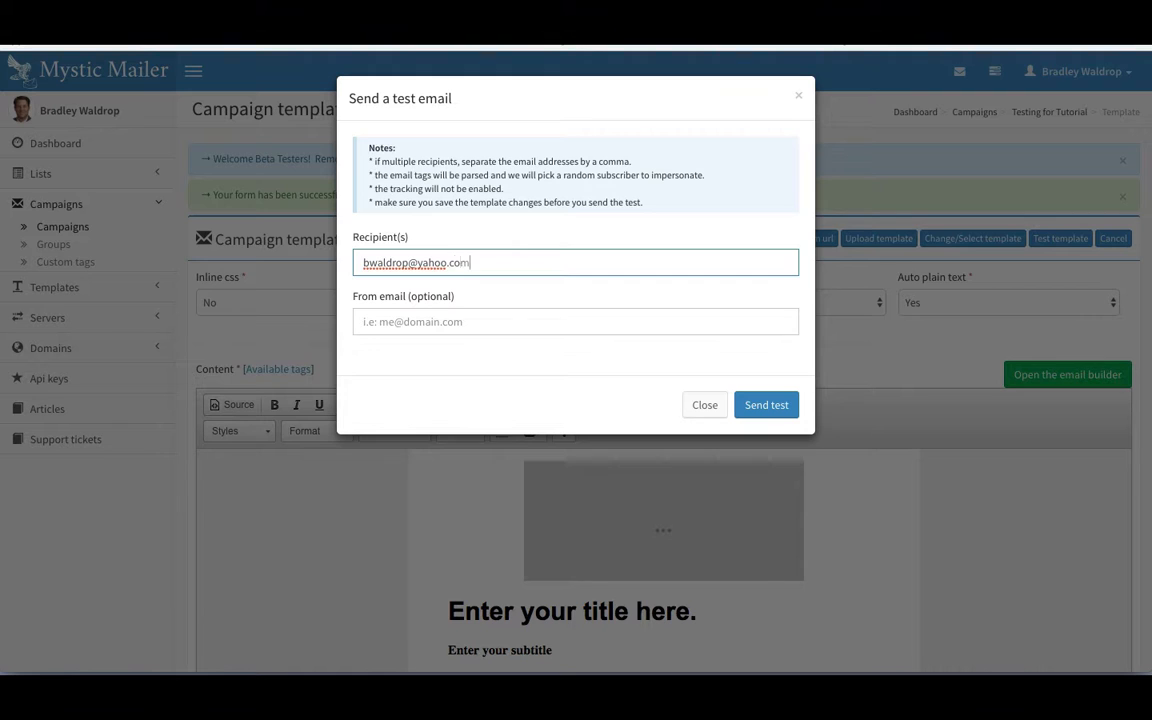
left_click(774, 405)
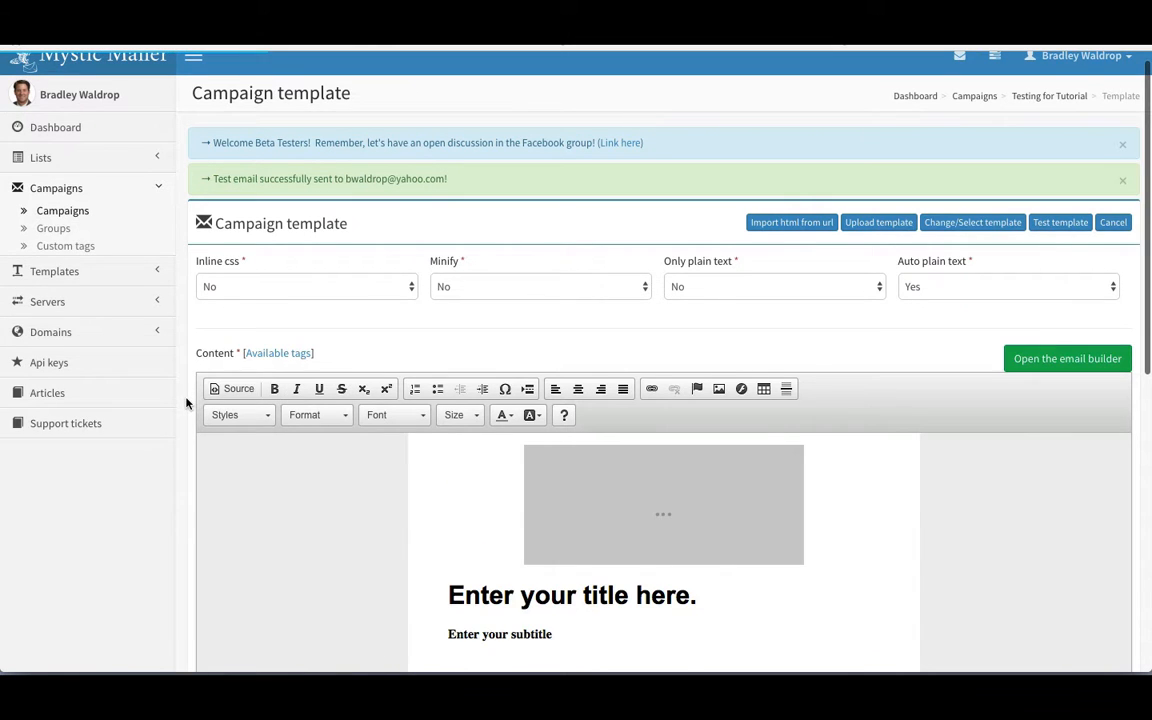
Step: Link the words 'incidunt ut labore' in the middle column to example.com
scroll(186, 403, "down", 3)
scroll(186, 403, "down", 5)
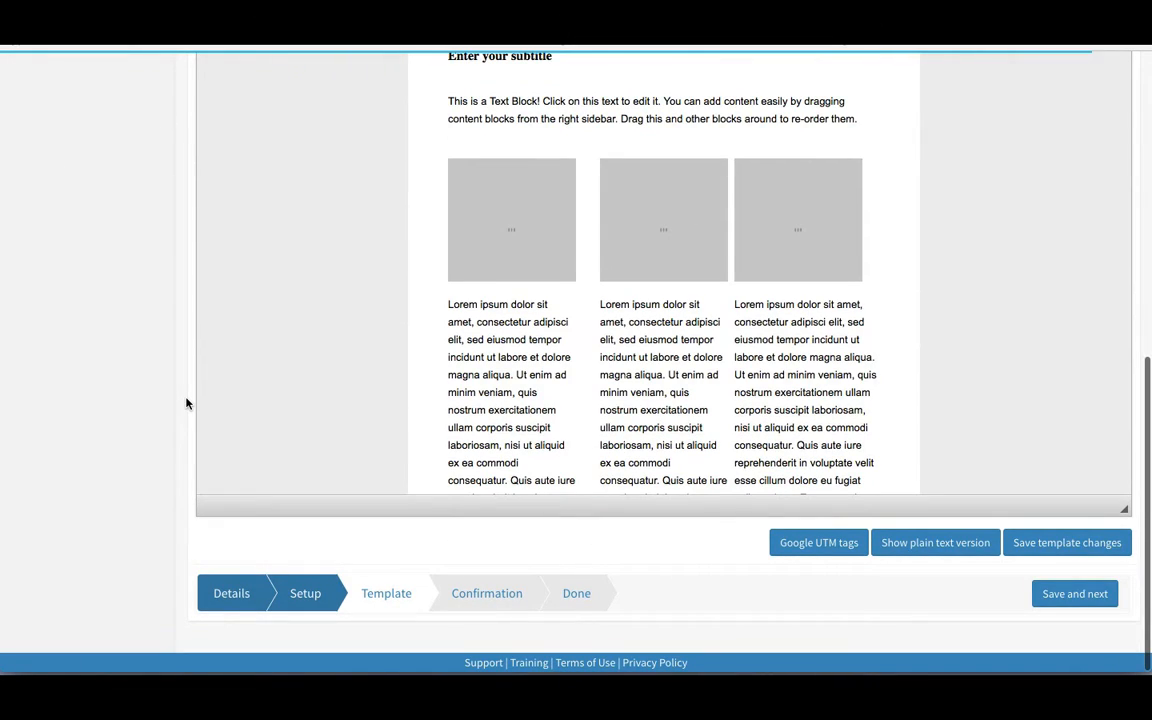
left_click_drag(600, 357, 679, 360)
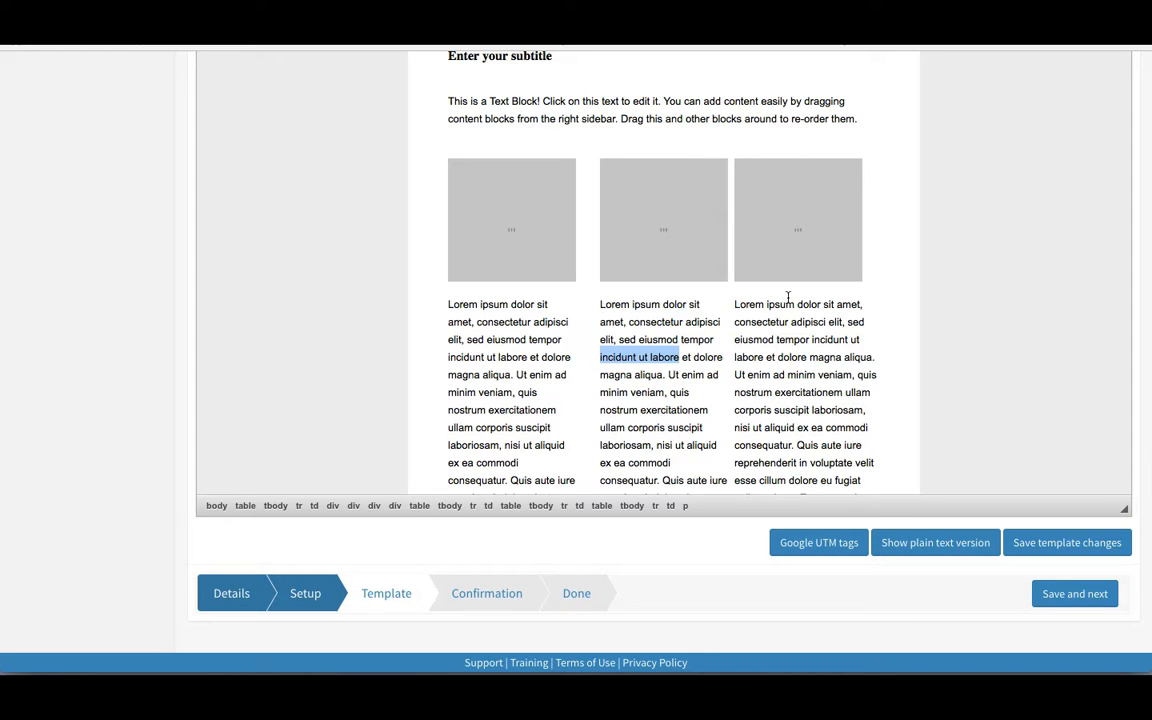
scroll(787, 300, "up", 5)
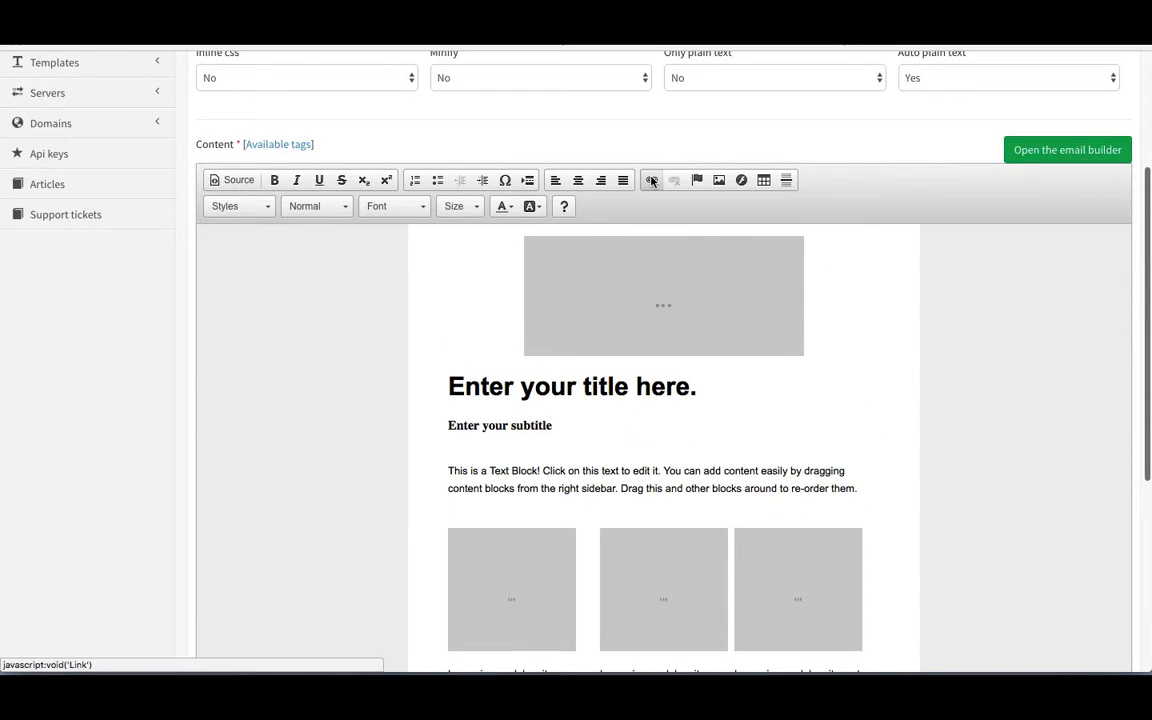
left_click(651, 180)
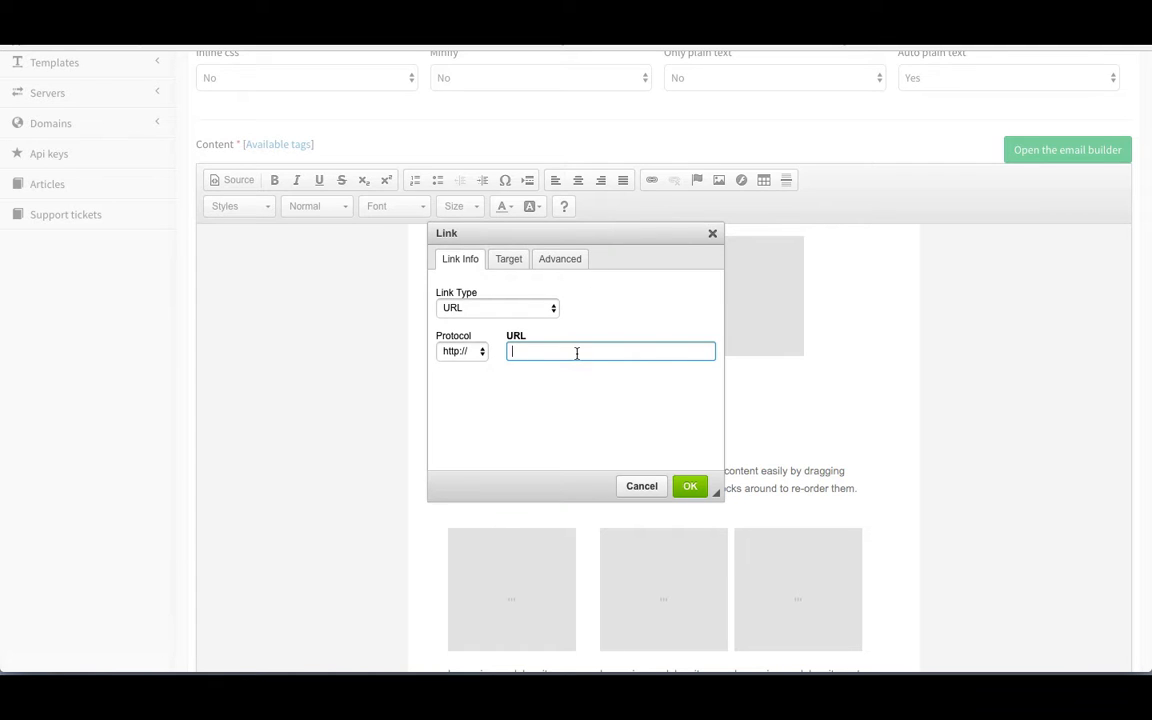
type("example.com")
left_click(699, 485)
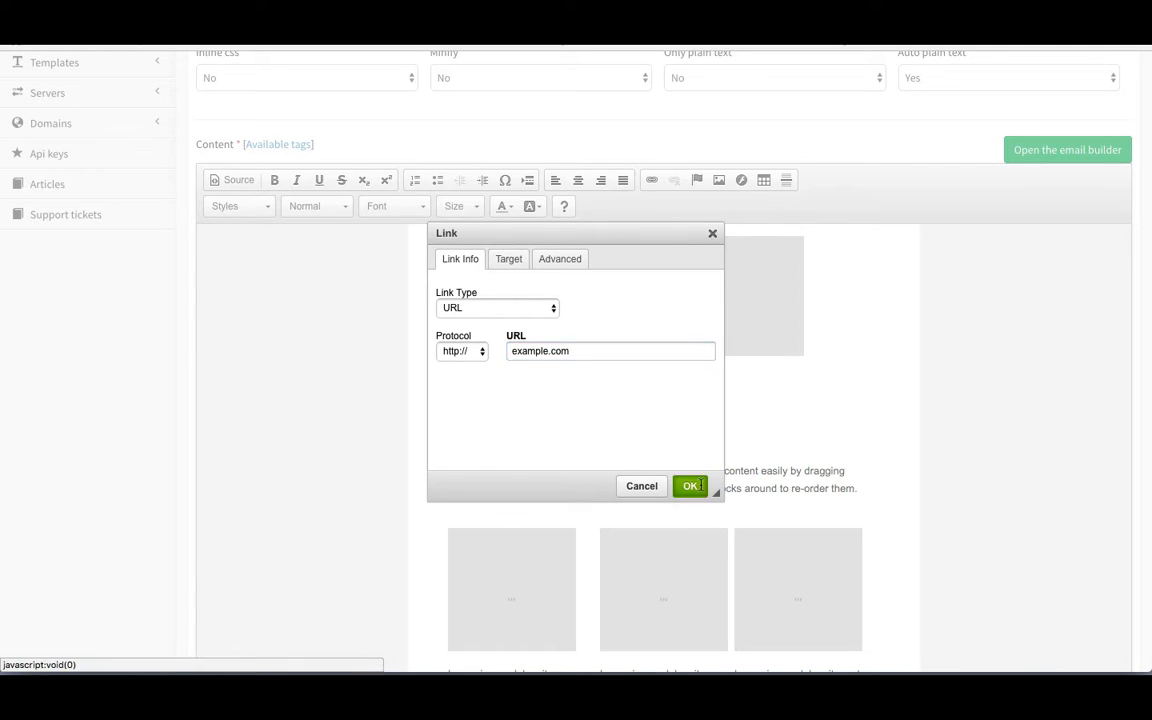
Step: Unlink the words and start entering a new example.com link address
scroll(560, 400, "down", 5)
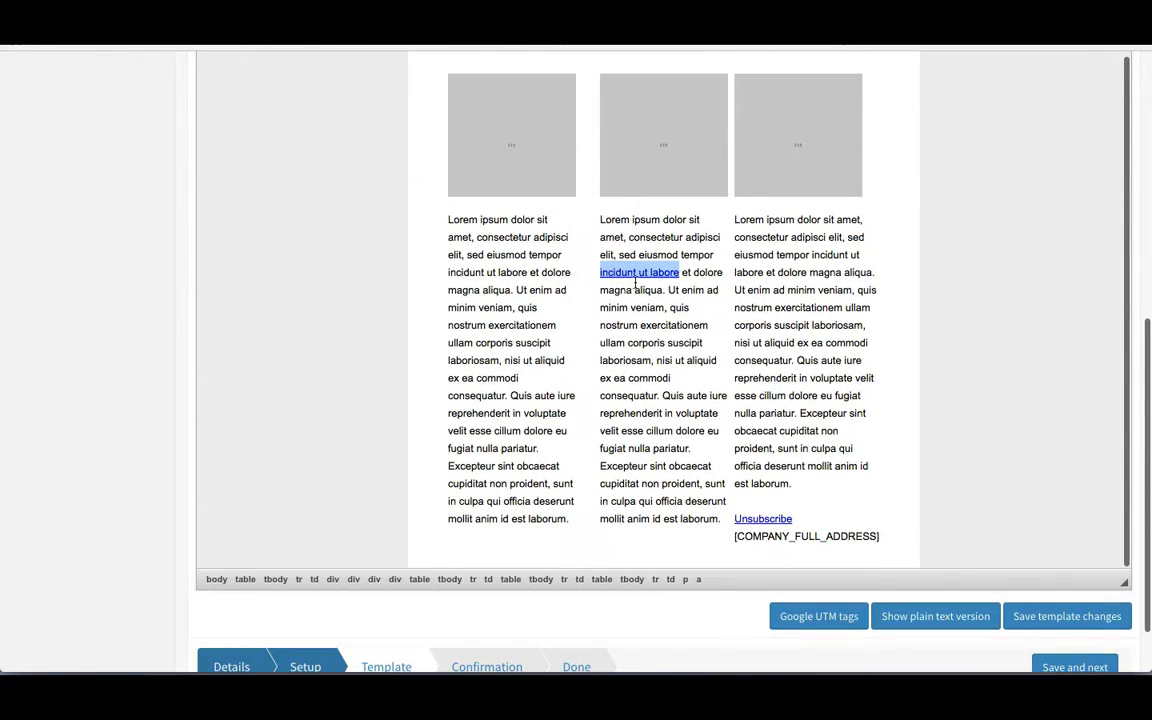
scroll(635, 271, "up", 10)
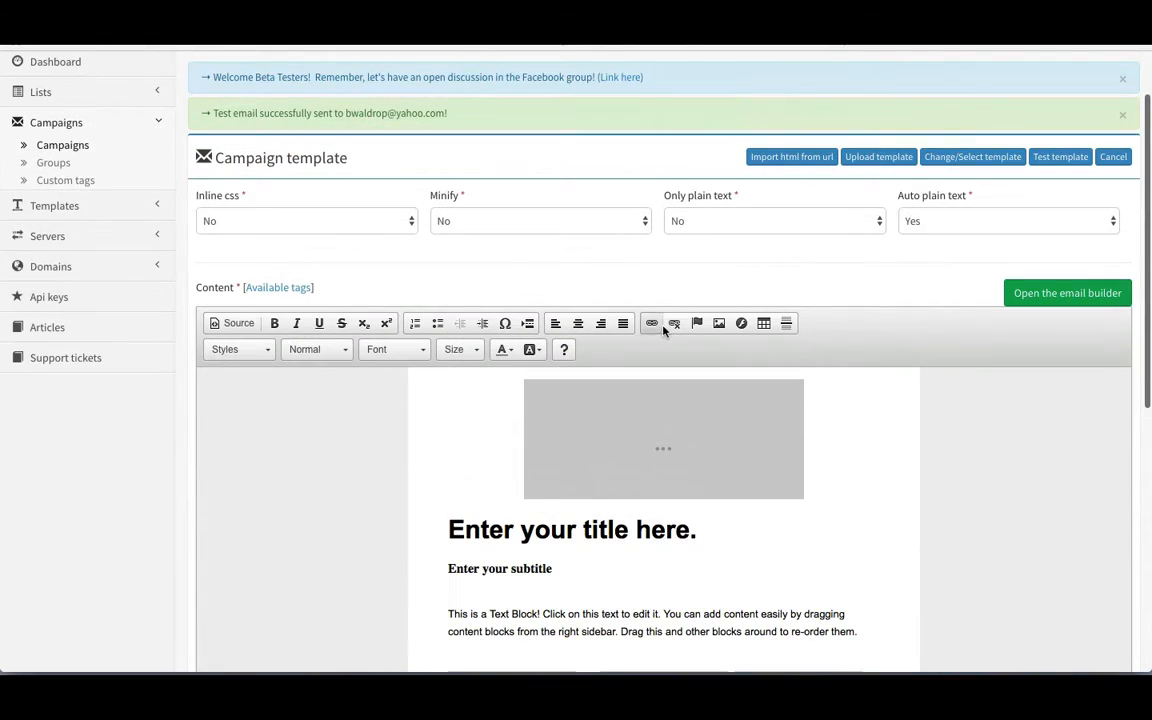
left_click(674, 326)
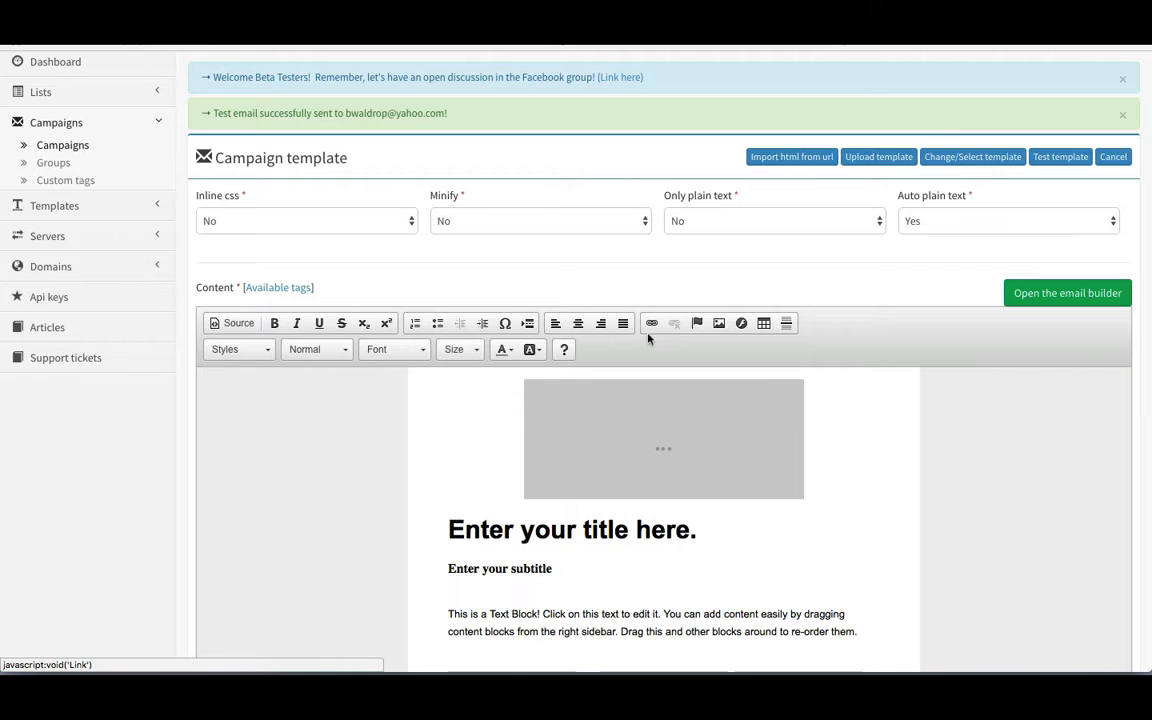
left_click(652, 323)
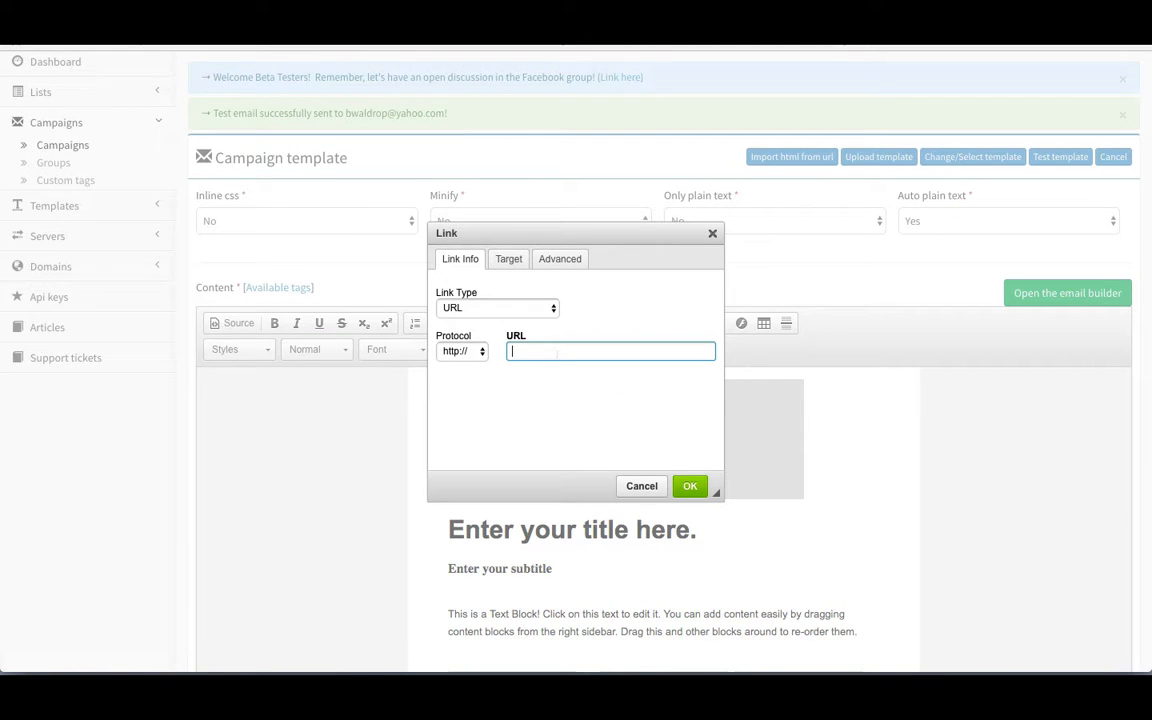
type("exa")
type("am")
type("ple.com?id=1")
Step: Correct the address to example.com?id=1 and load it
left_click_drag(570, 352, 603, 350)
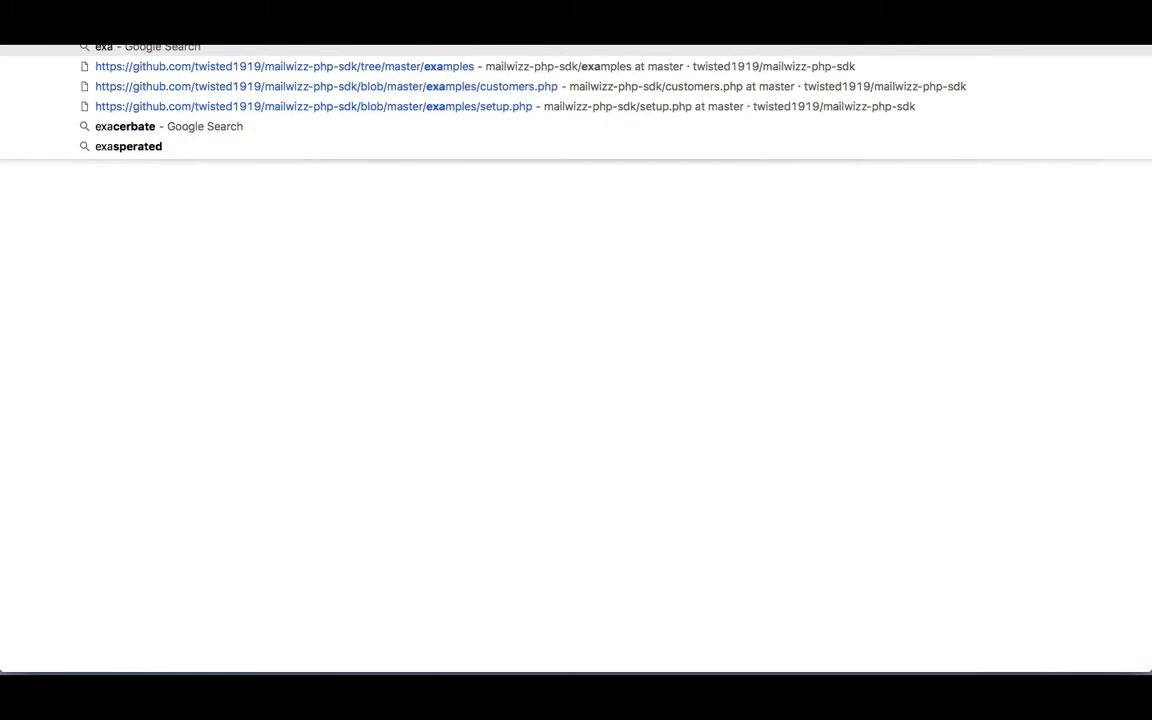
type("mple.com")
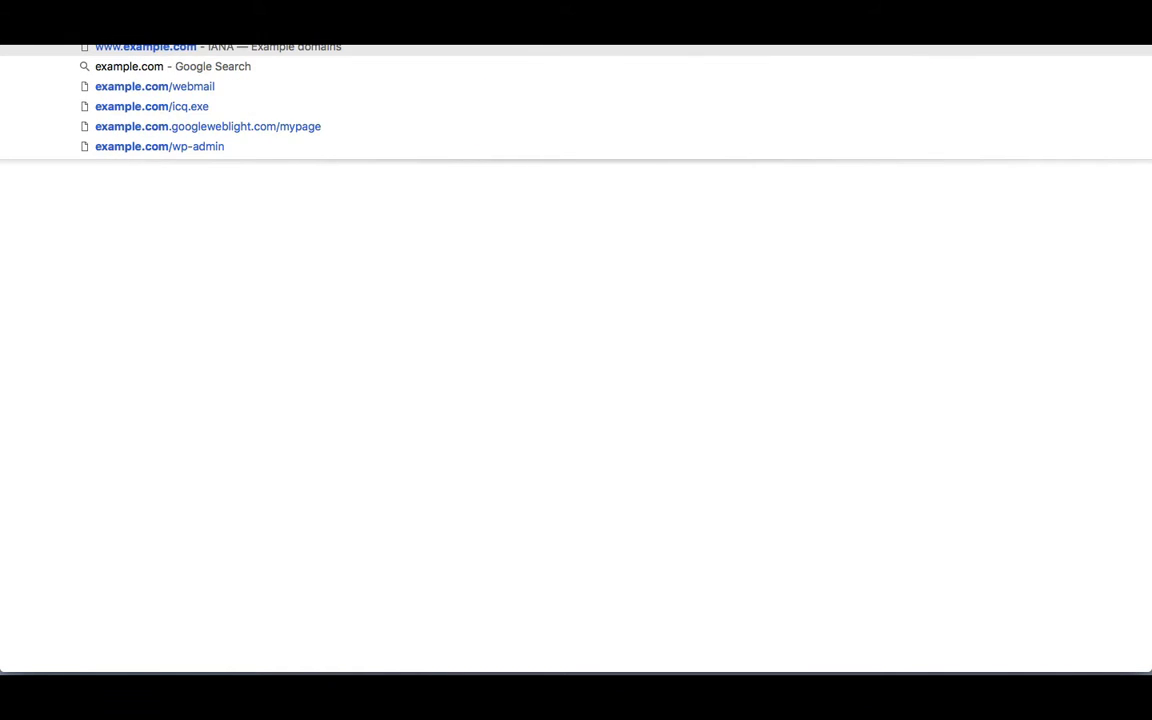
type("?")
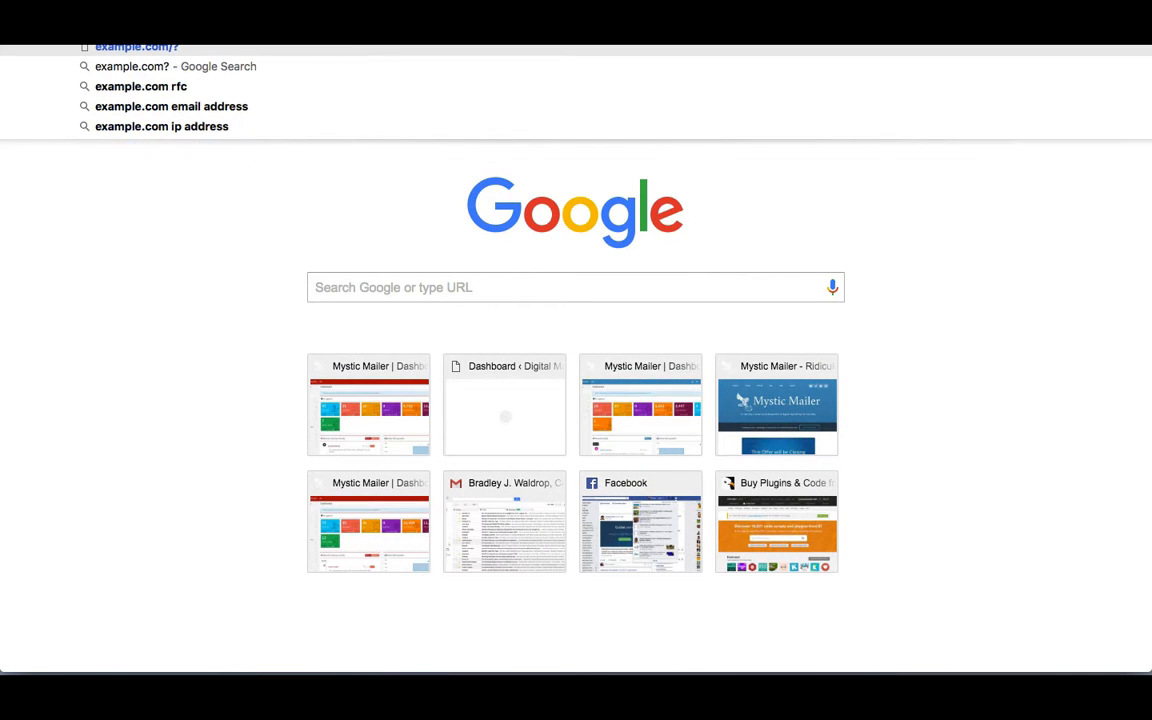
type("id=1")
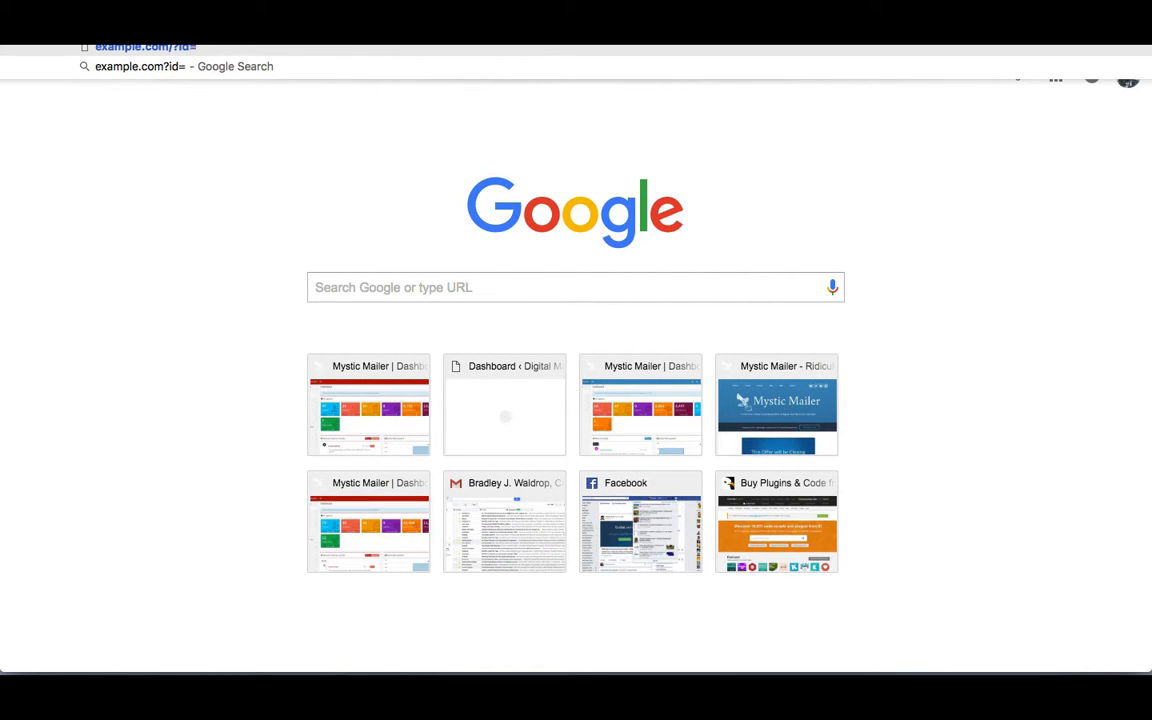
key("Return")
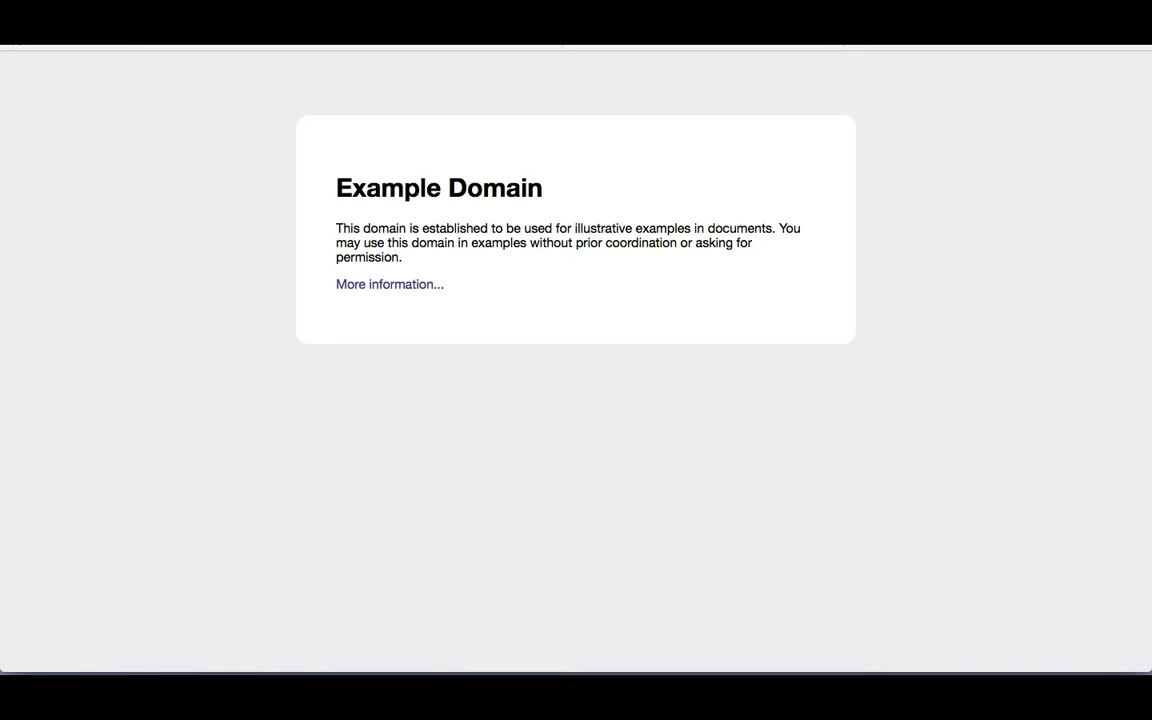
Step: Reload the Example Domain page with id values 2 and then 3
key("BackSpace")
type("2")
key("Return")
key("BackSpace")
type("3")
key("Return")
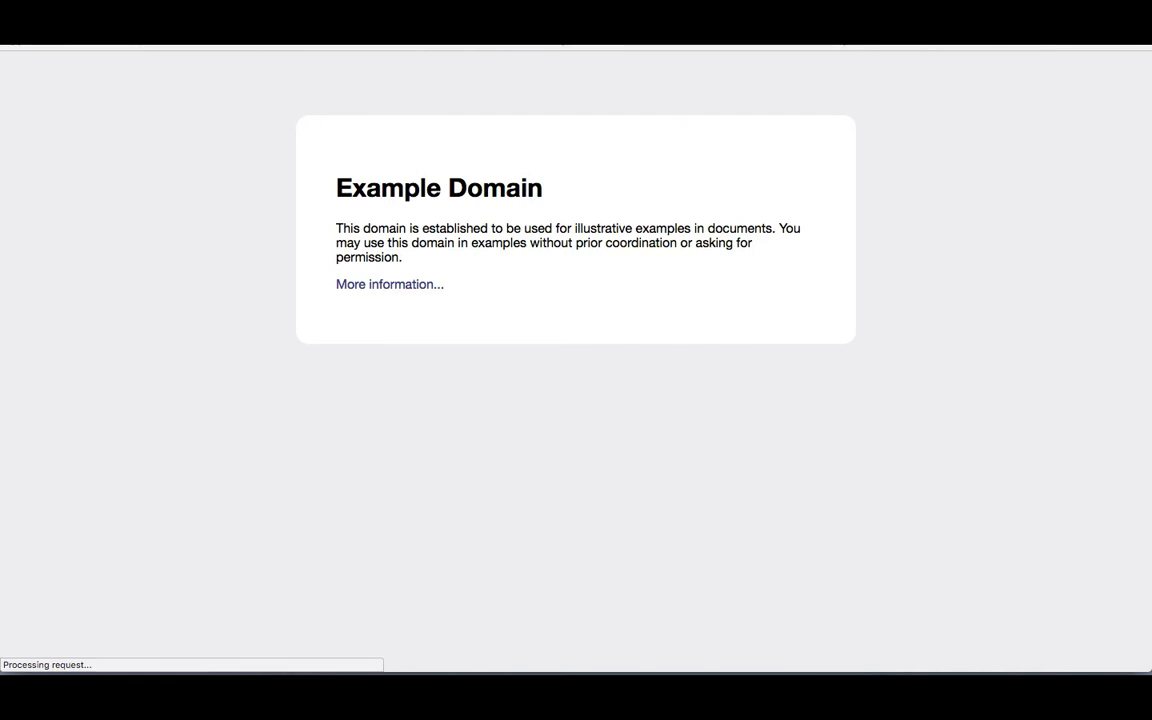
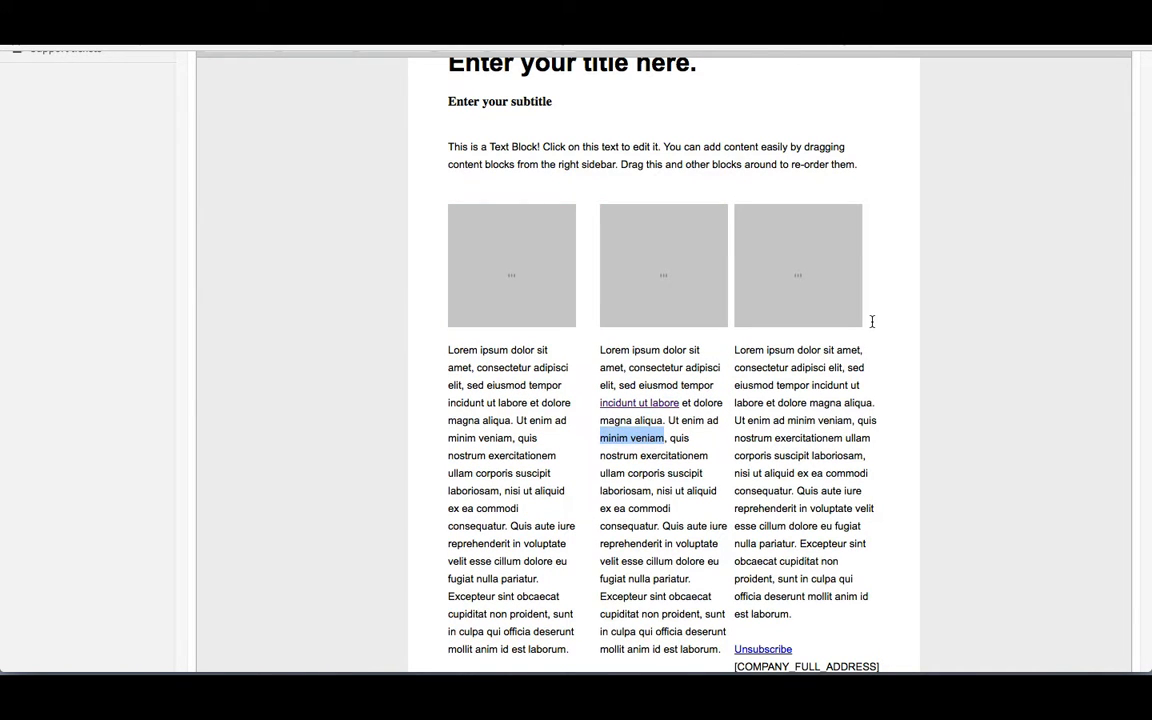
Step: Link the words 'minim veniam' in the middle column to example.com
scroll(872, 321, "up", 10)
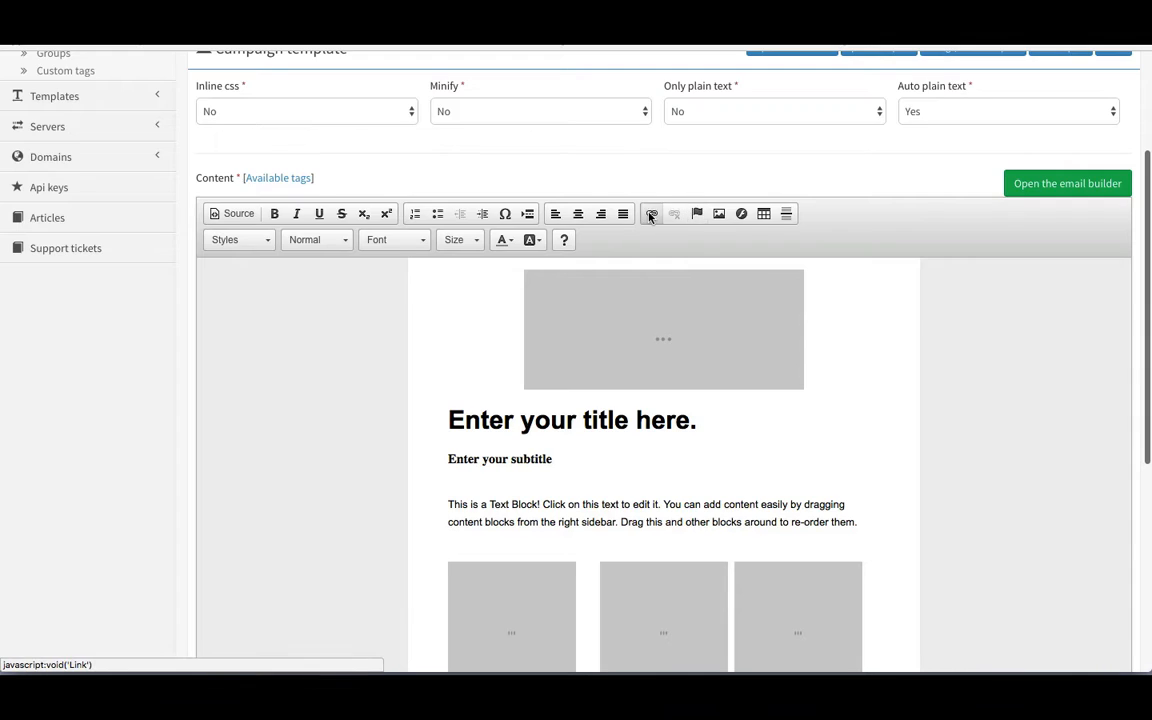
left_click(651, 214)
type("e")
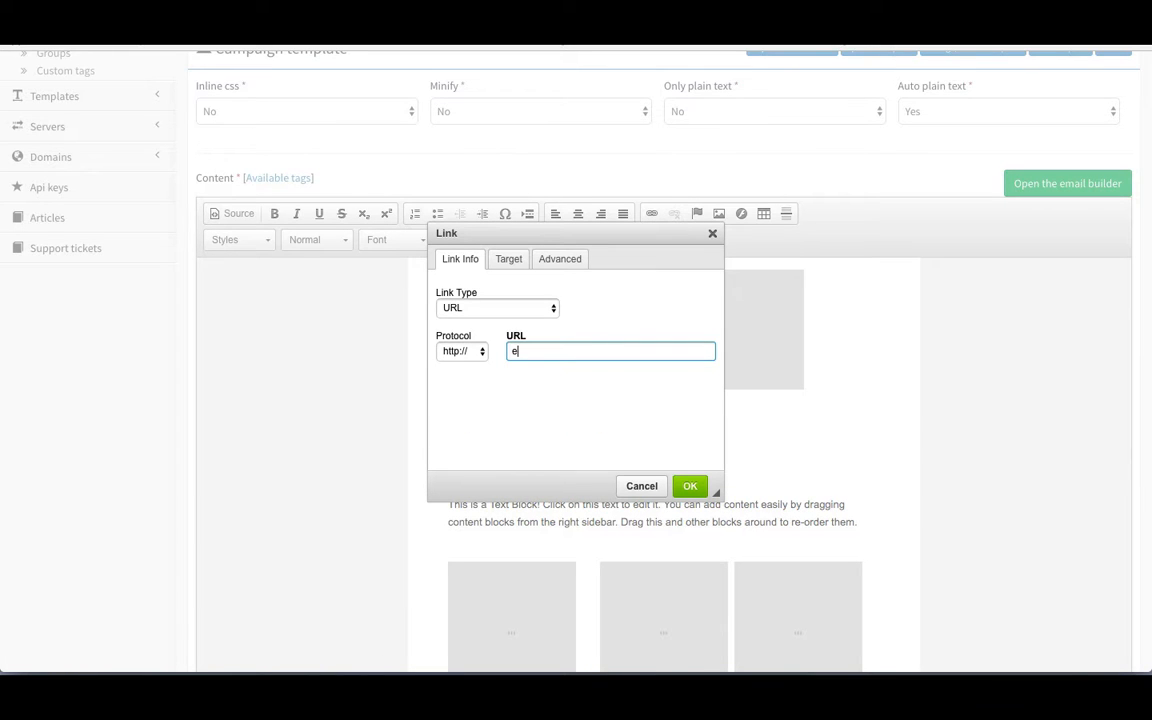
type("xample.com?id=2")
scroll(663, 437, "down", 1)
left_click(689, 486)
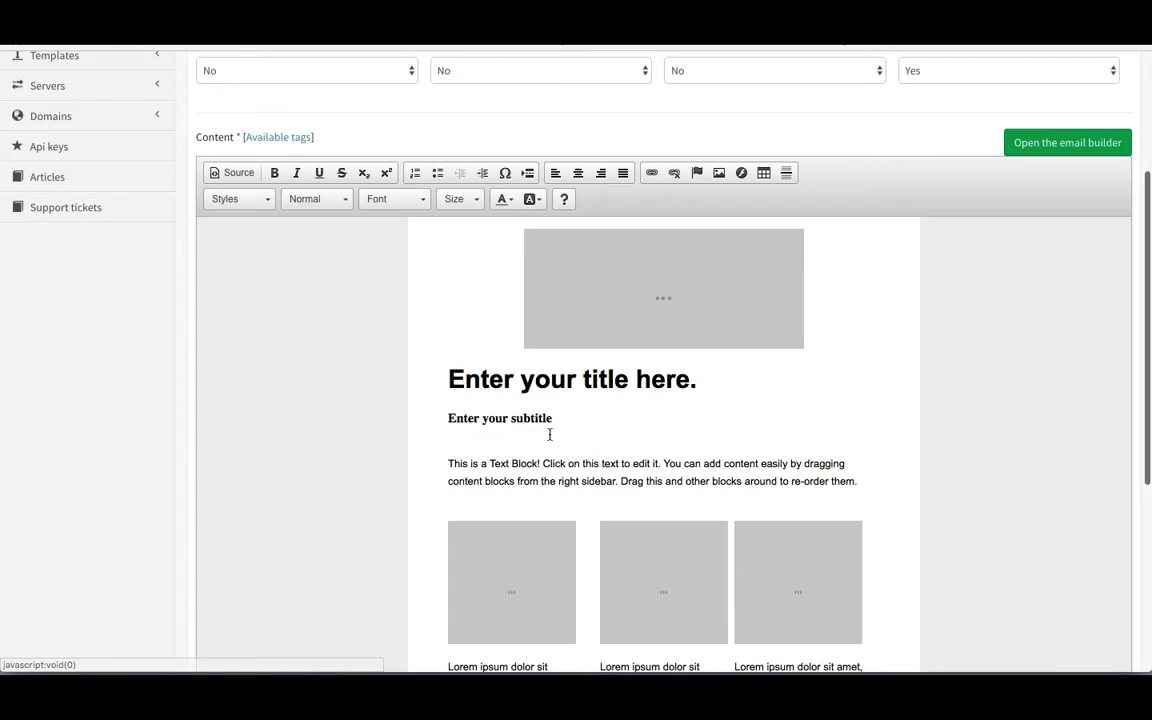
Step: Save the changes to the email template
scroll(548, 434, "down", 3)
scroll(549, 434, "down", 4)
scroll(610, 301, "down", 1)
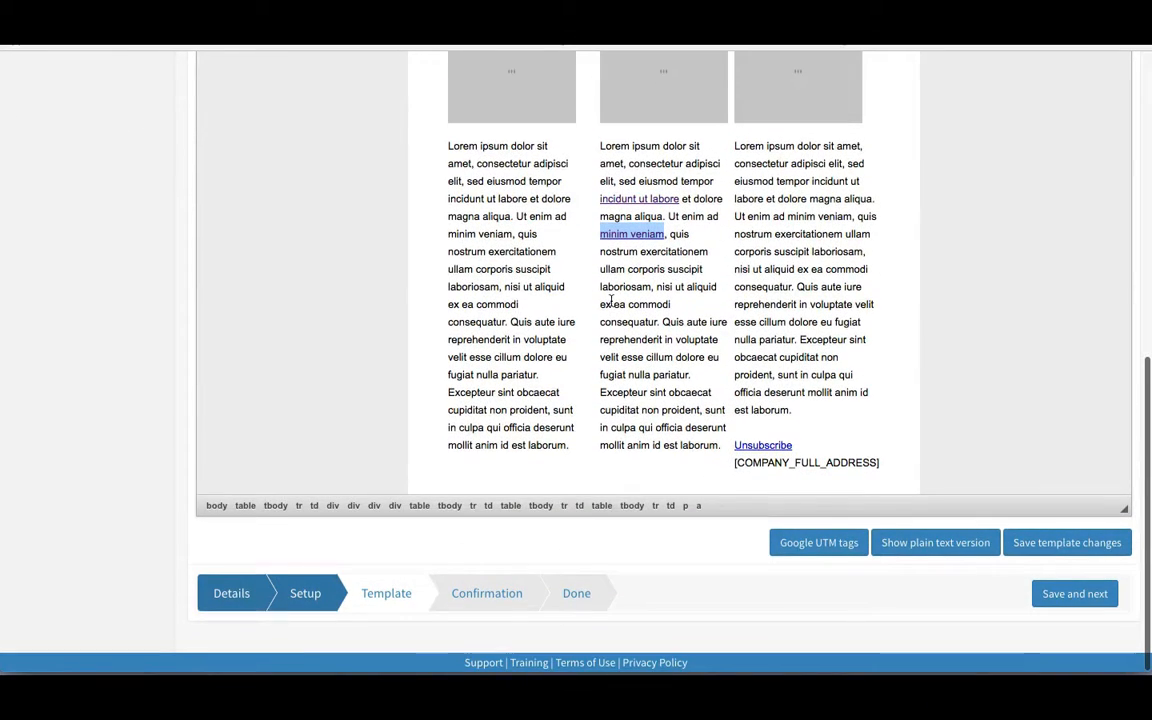
left_click(1030, 541)
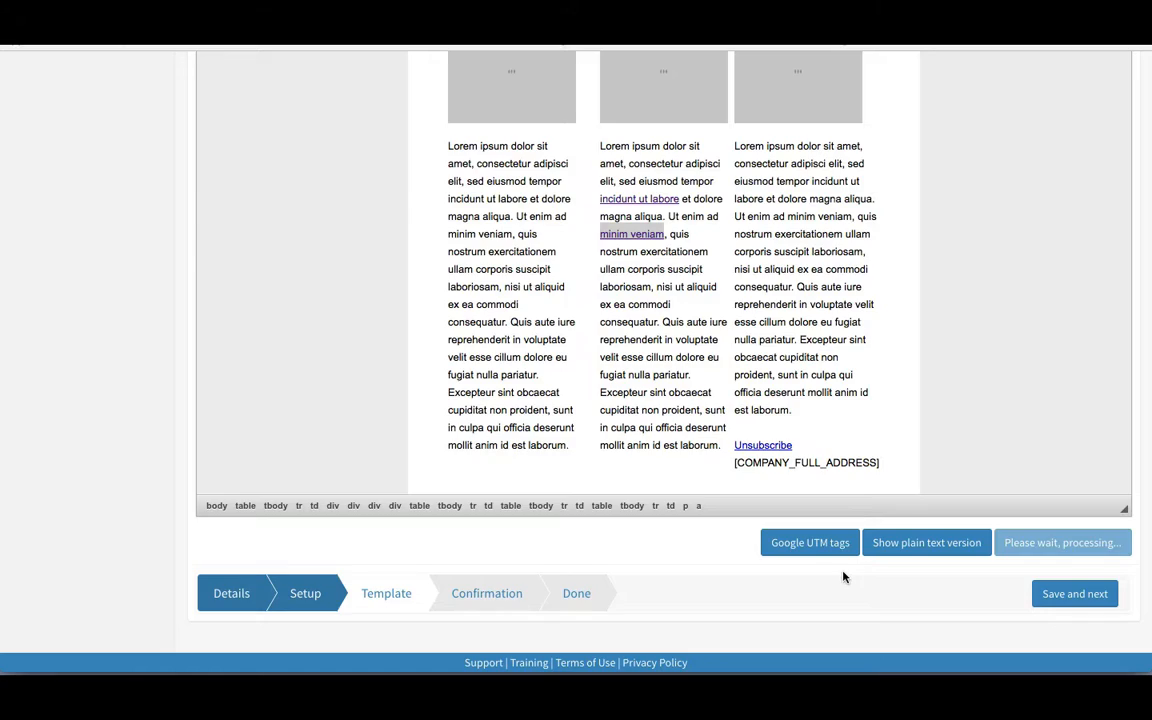
scroll(839, 567, "down", 8)
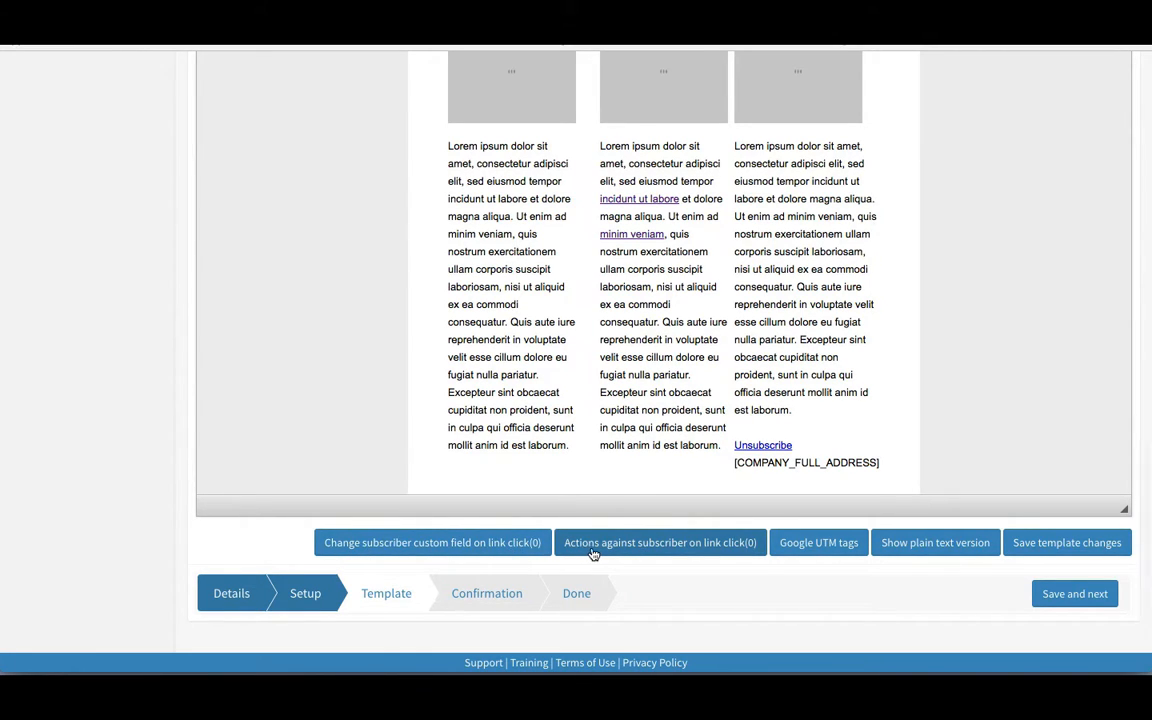
left_click(651, 548)
scroll(625, 571, "down", 2)
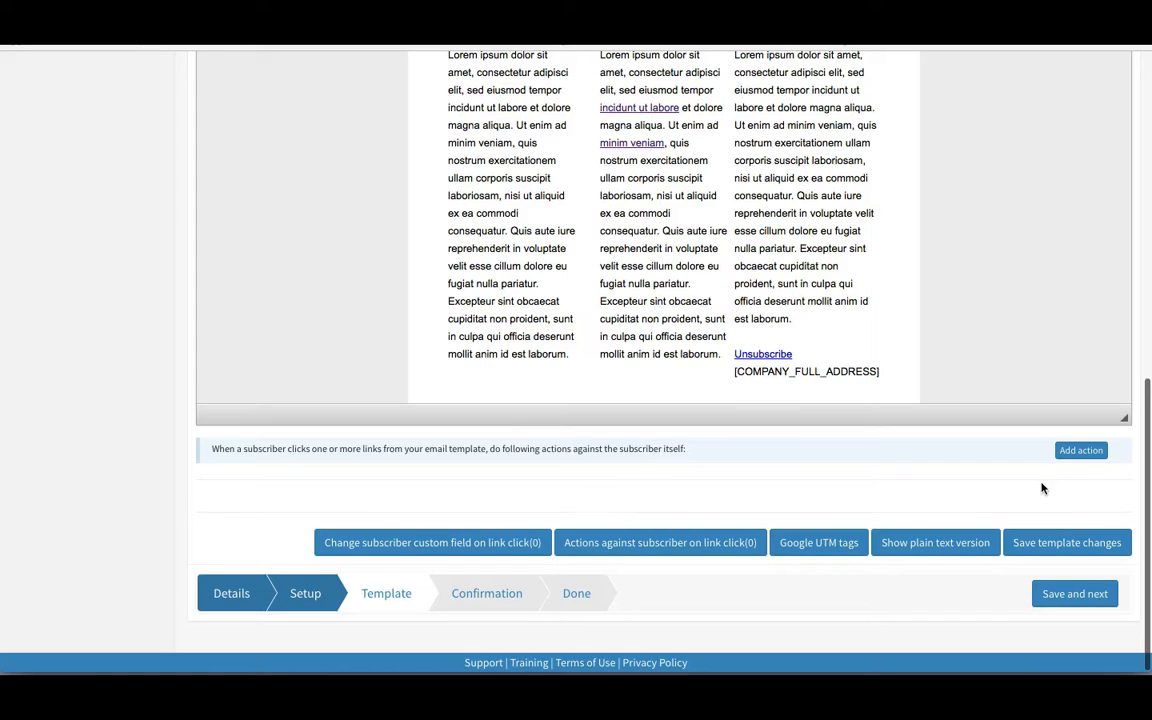
left_click(1081, 451)
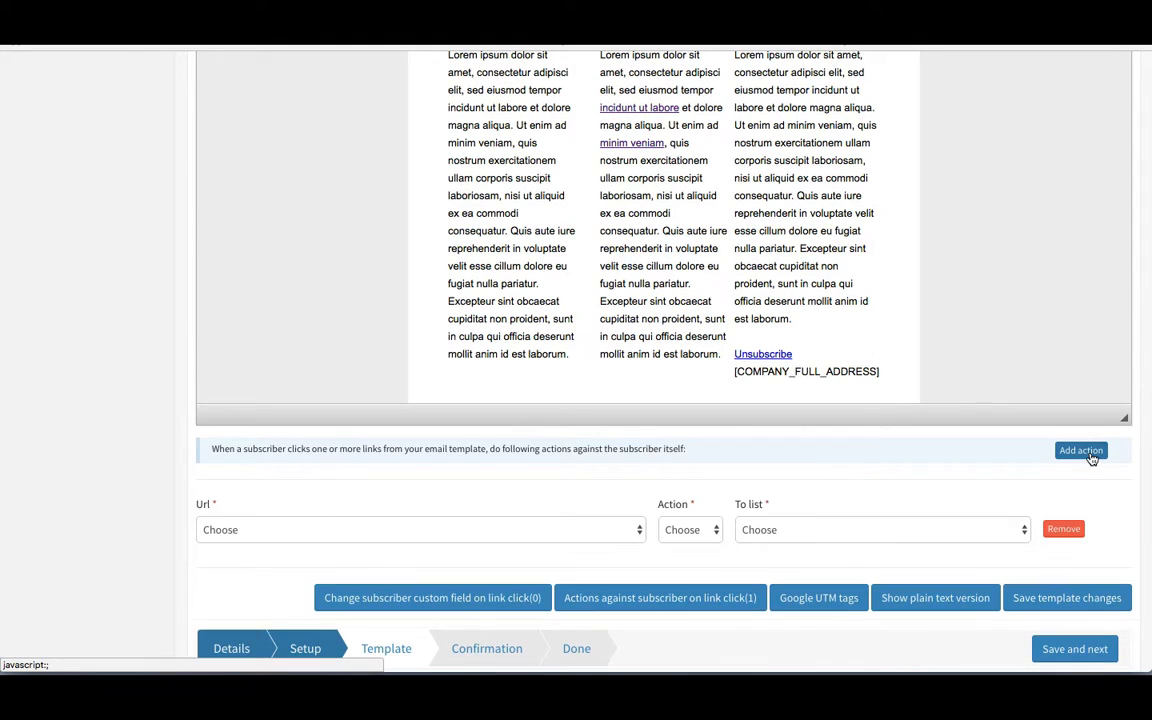
left_click(555, 537)
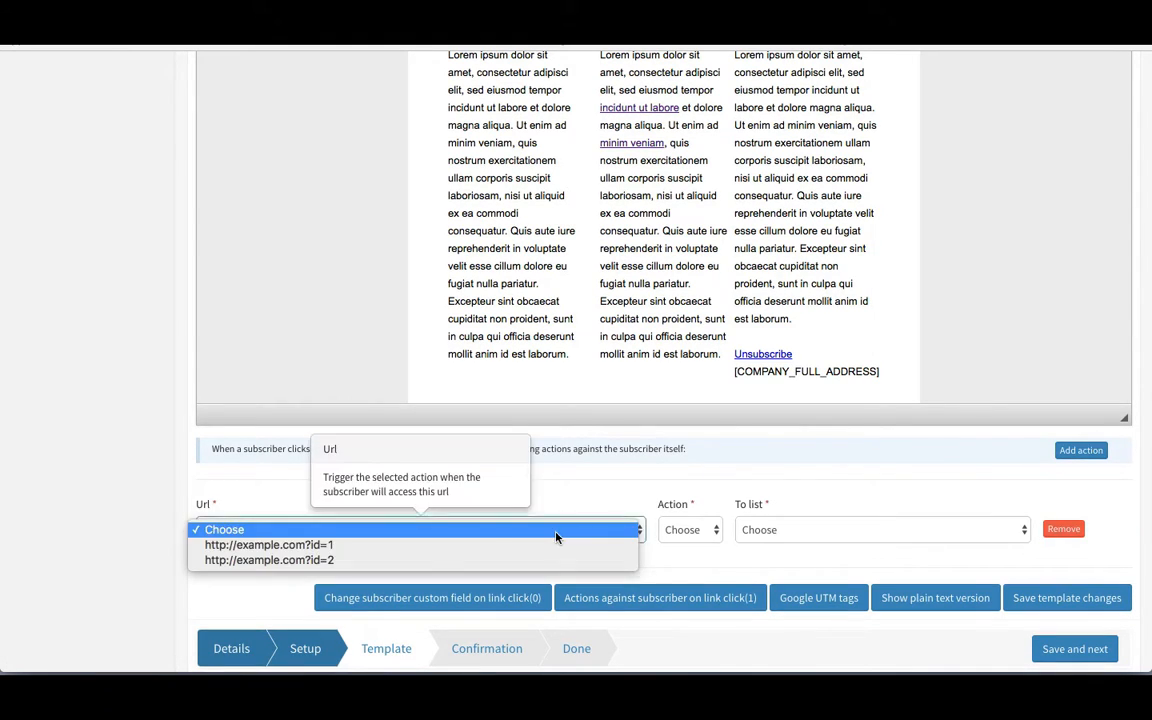
left_click(381, 562)
left_click(689, 530)
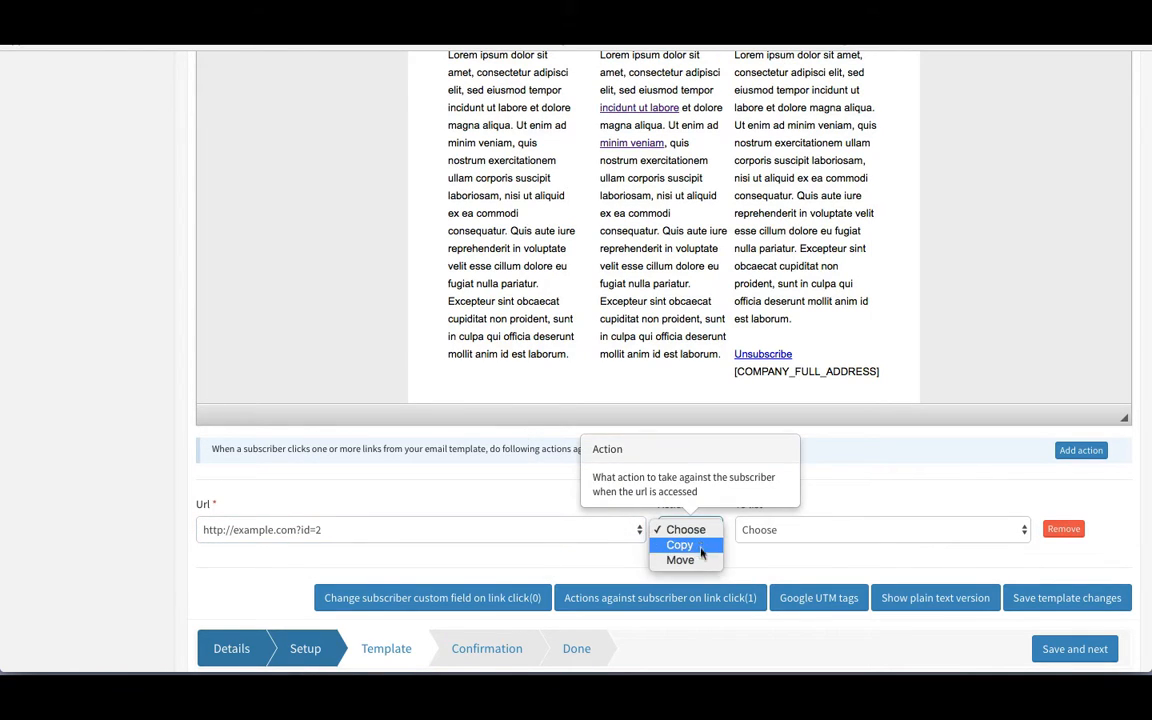
left_click(703, 547)
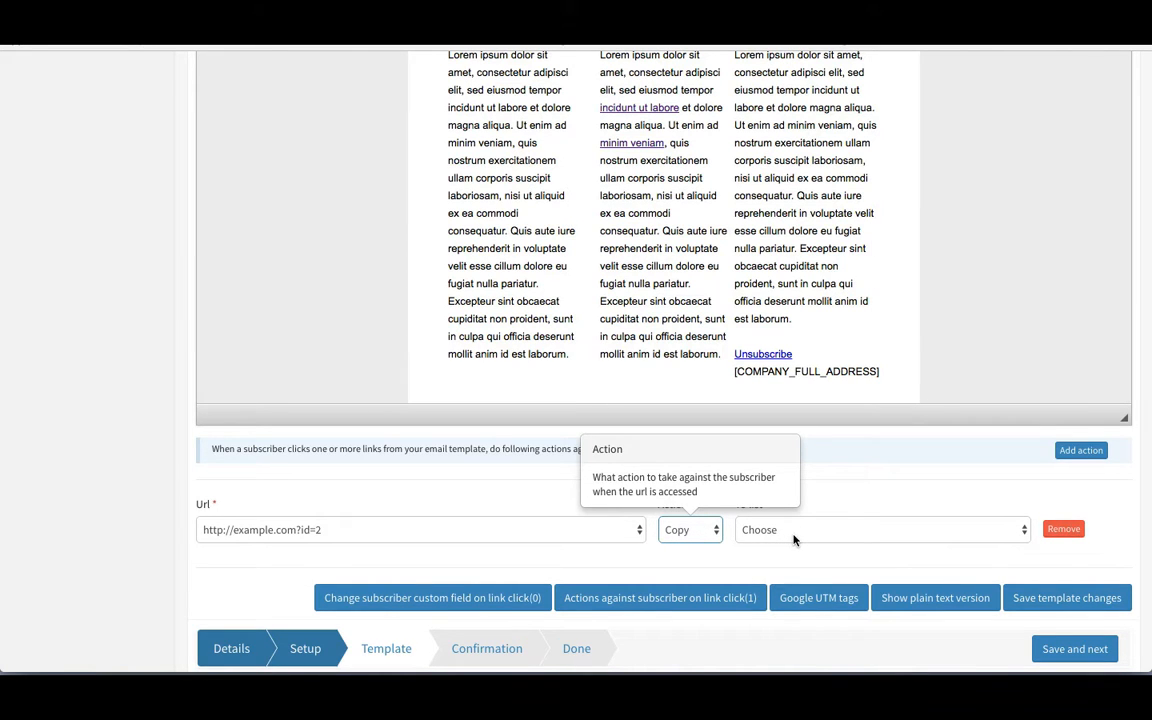
scroll(794, 540, "up", 5)
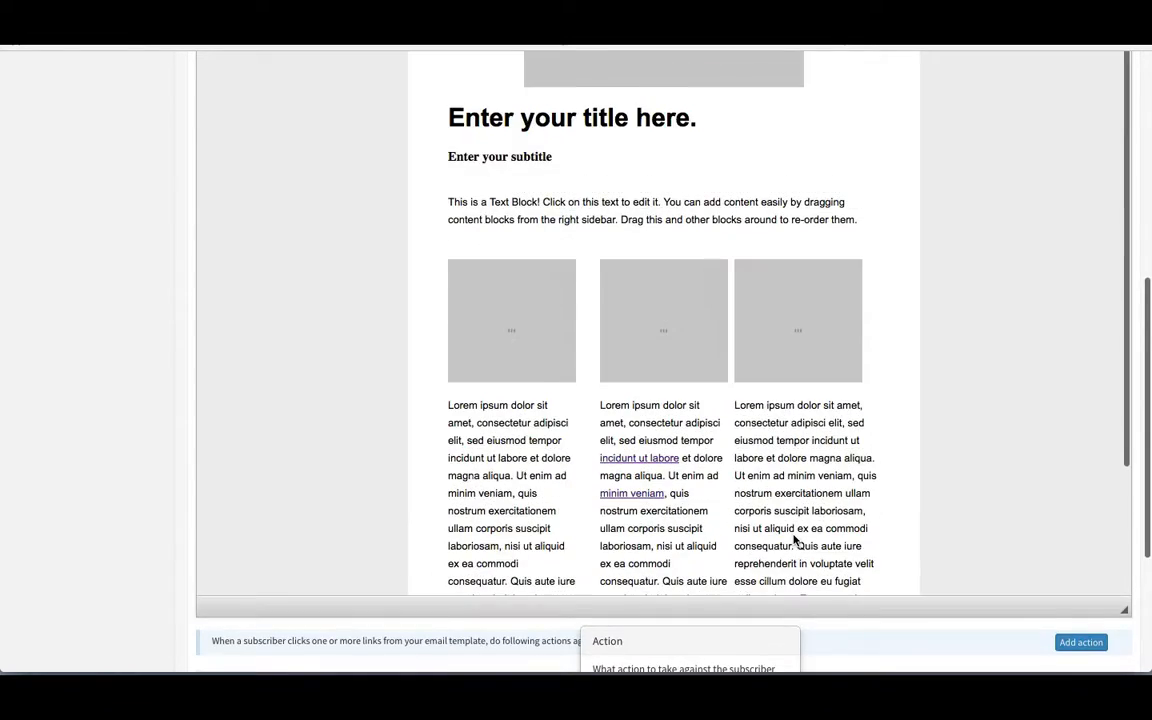
scroll(794, 540, "down", 5)
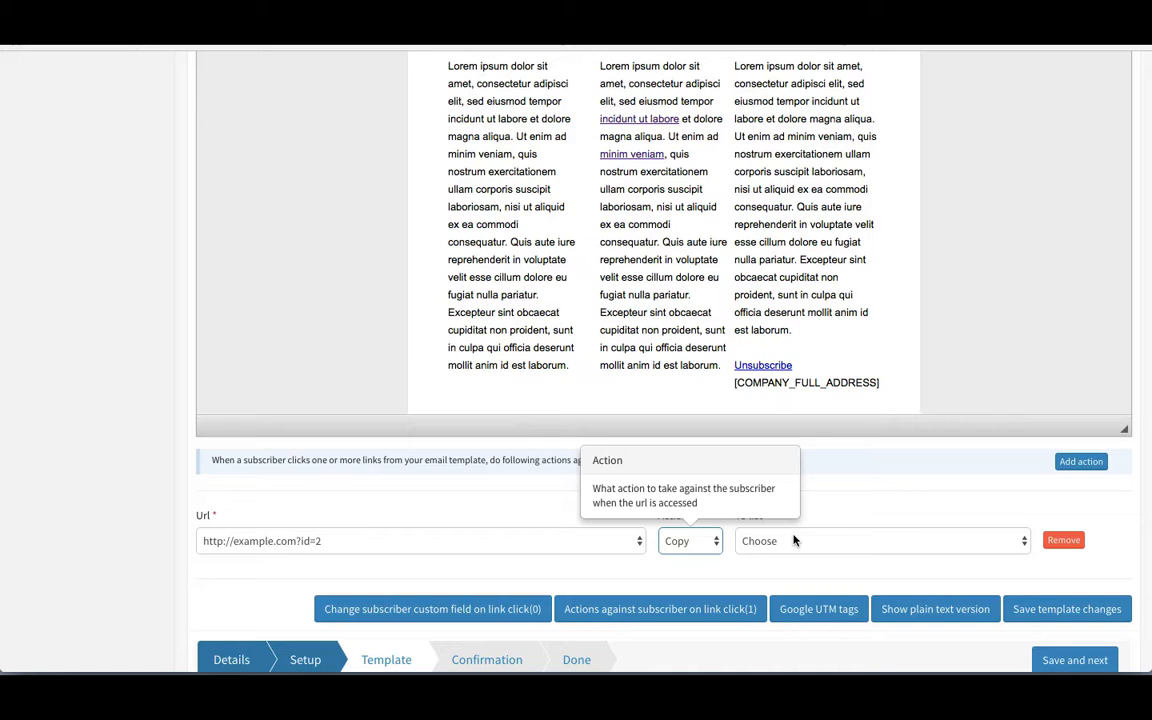
scroll(560, 245, "up", 1)
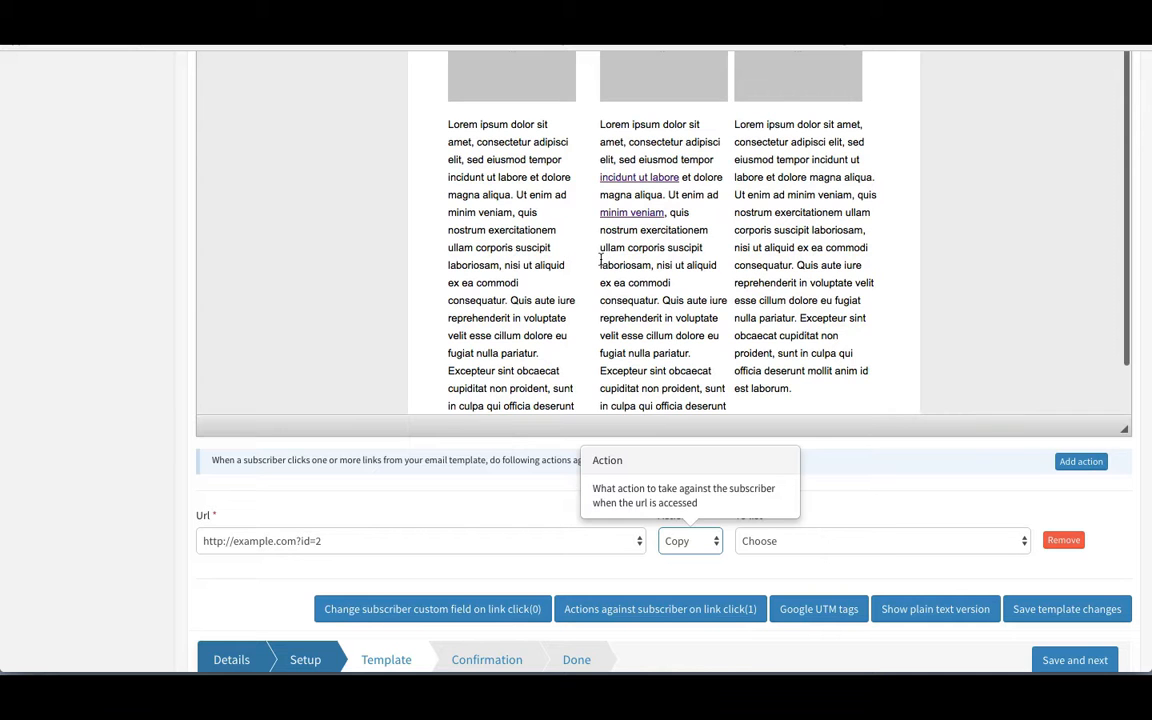
scroll(185, 367, "down", 1)
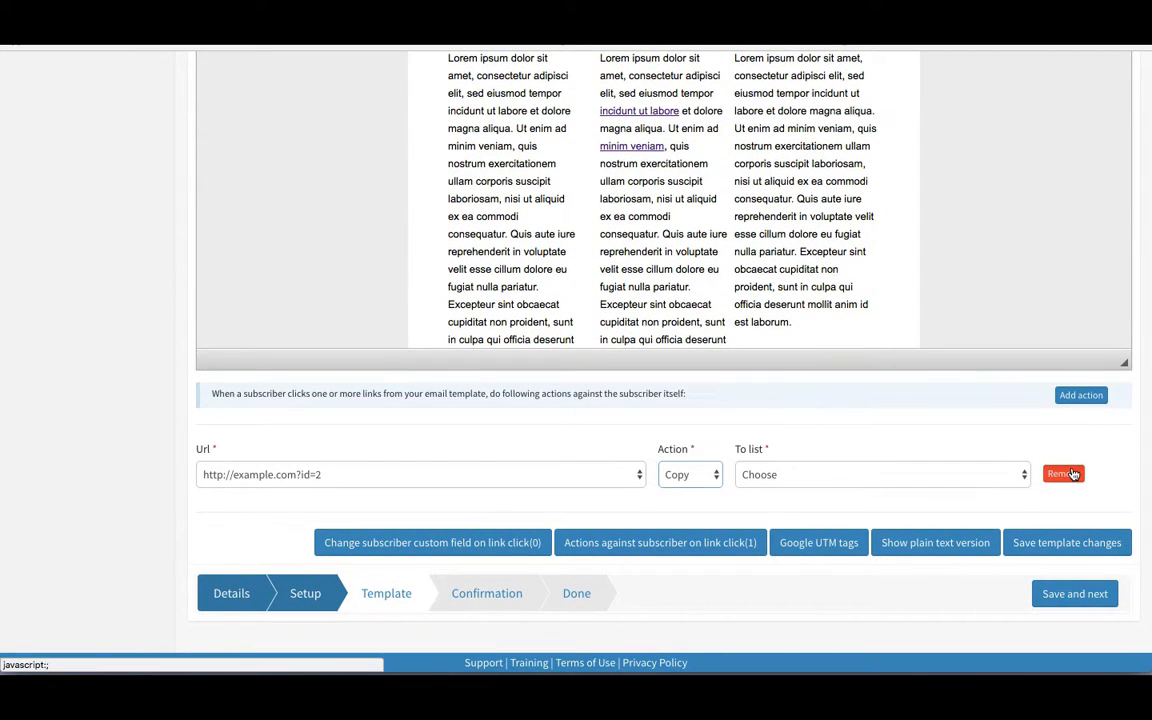
left_click(1070, 474)
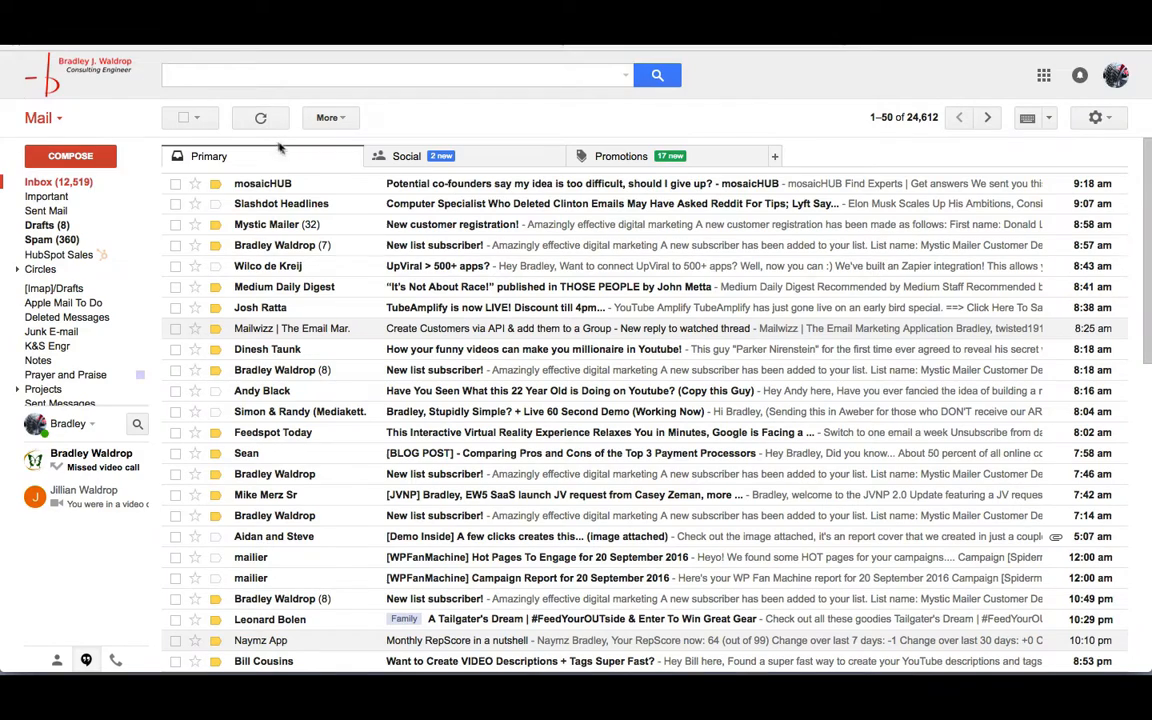
Step: In Gmail Promotions, open '[Test] This is a test of a regular campaign' and select its footer address
left_click(578, 159)
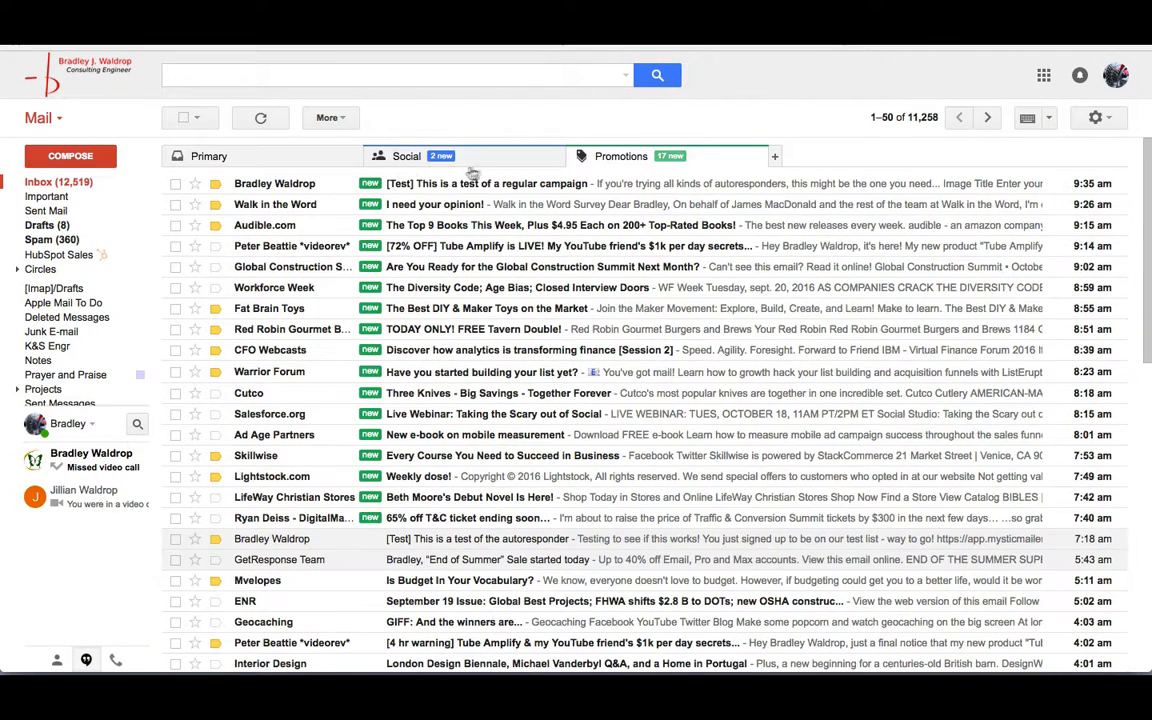
left_click(433, 186)
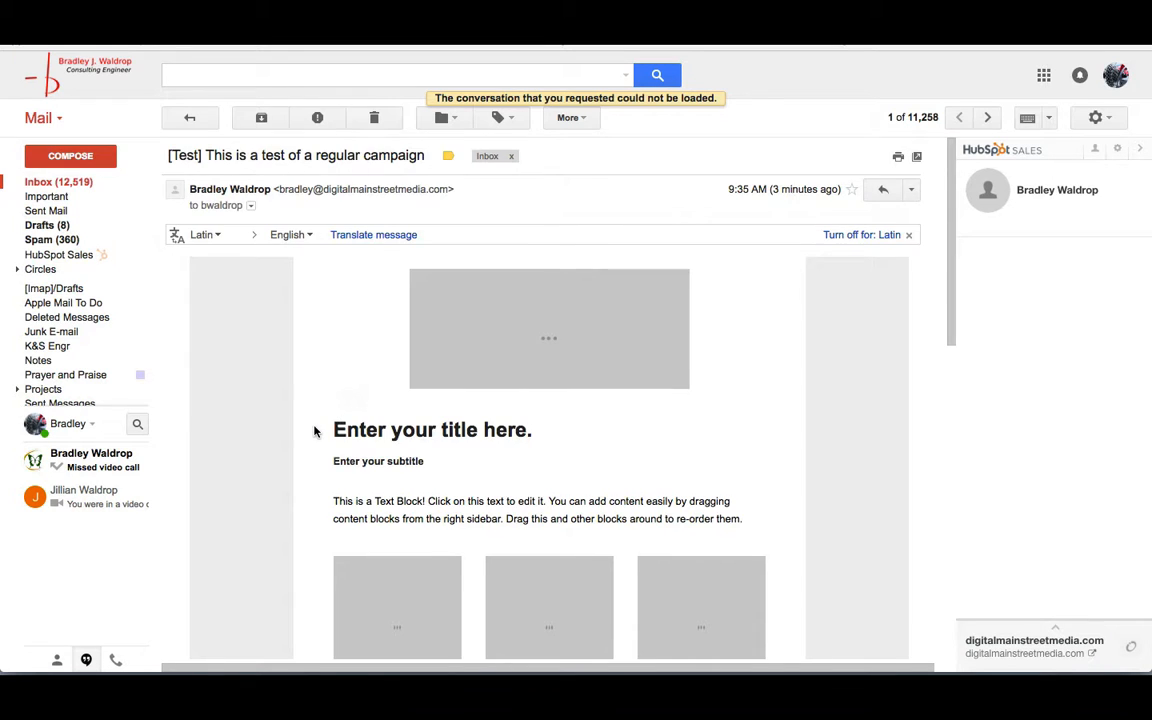
scroll(314, 431, "down", 5)
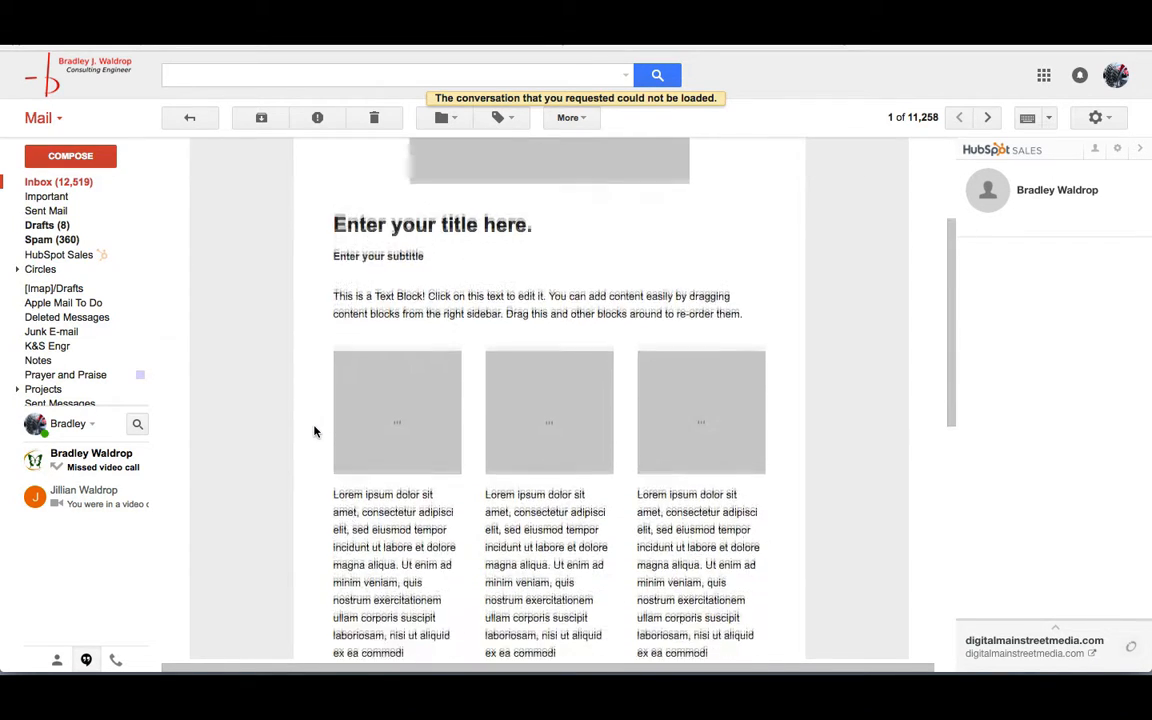
scroll(314, 431, "down", 6)
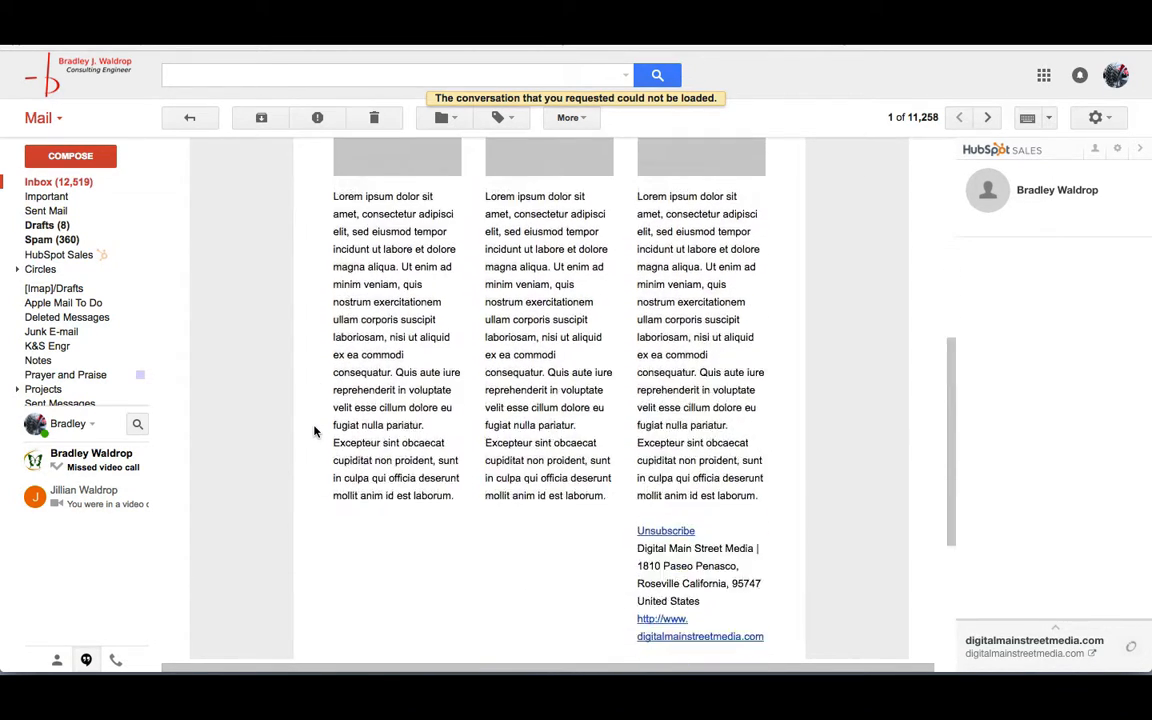
scroll(314, 431, "down", 2)
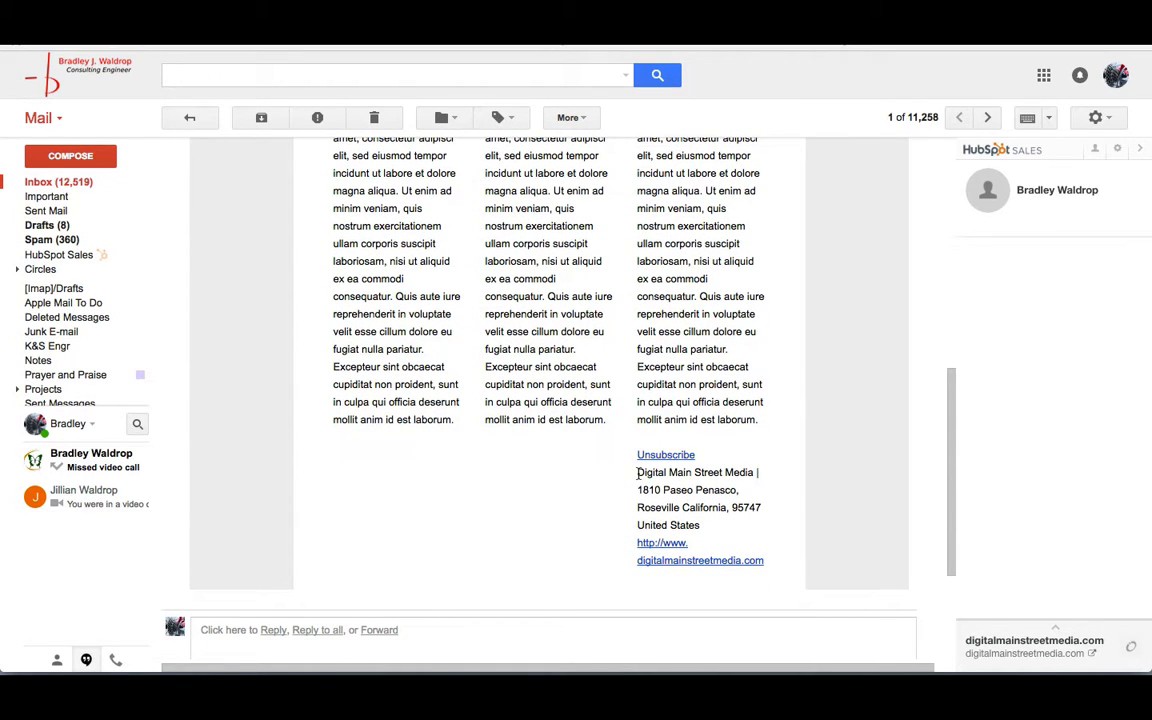
left_click_drag(637, 472, 681, 579)
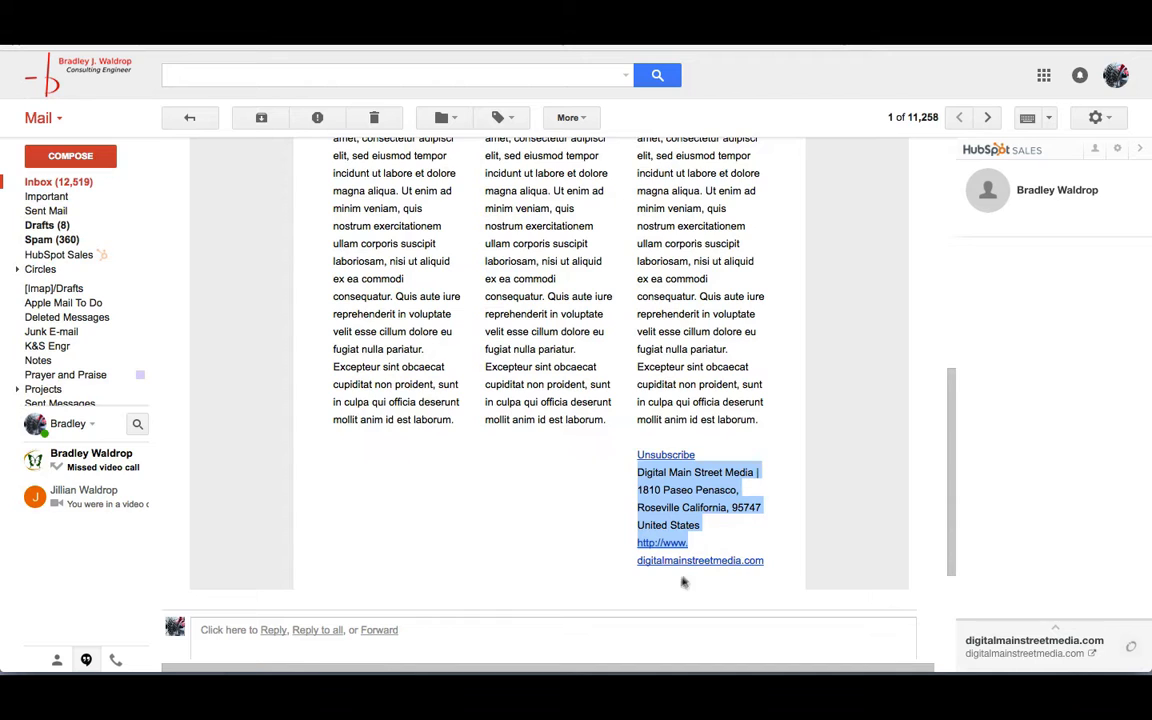
scroll(571, 424, "up", 2)
scroll(571, 424, "up", 8)
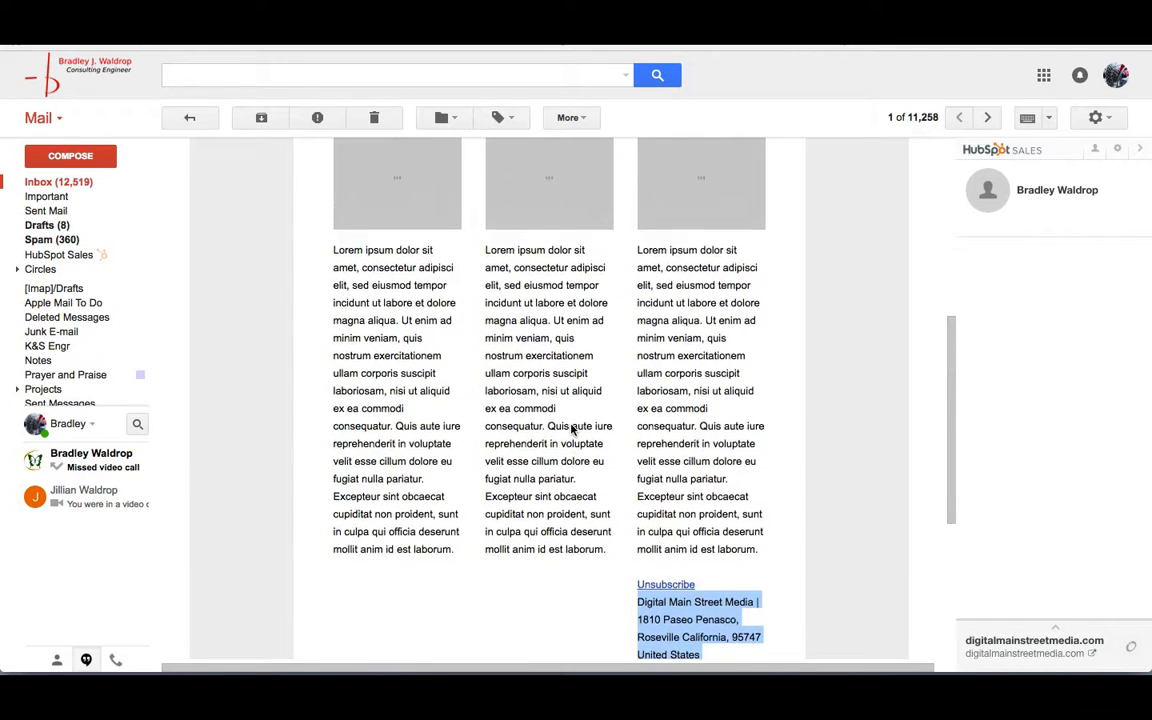
scroll(571, 429, "up", 3)
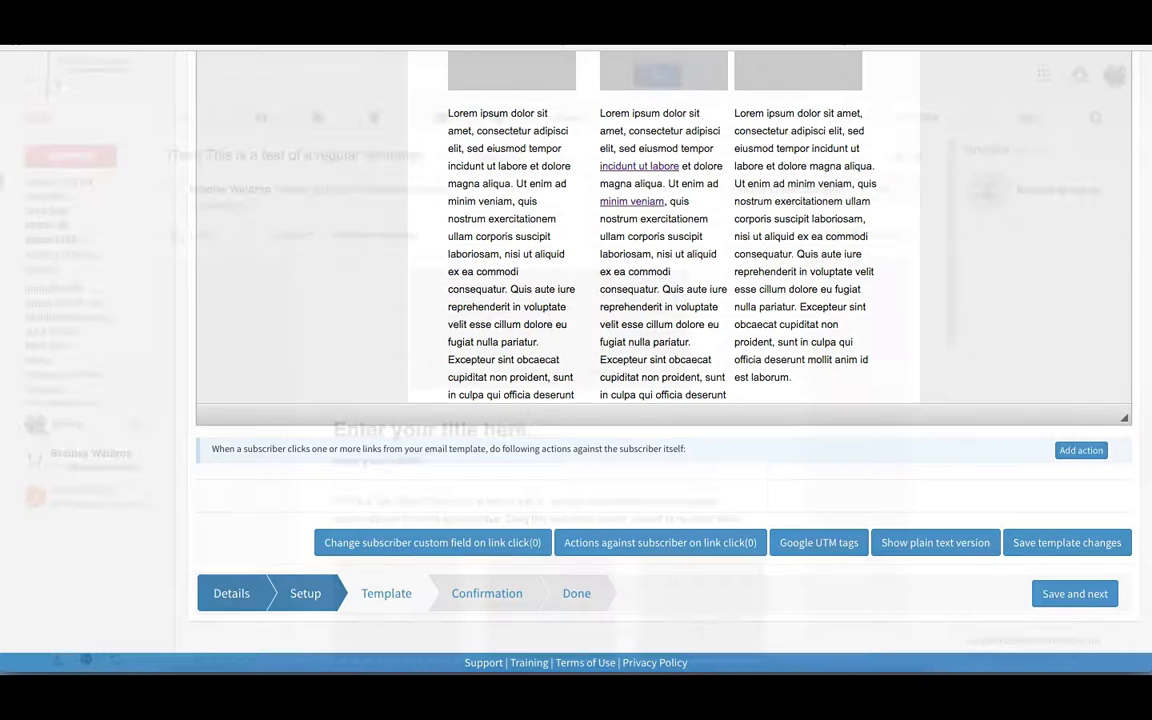
Step: Save the template and proceed to confirmation, sending to Test at 9/20/16, 9:29 AM
left_click(1075, 594)
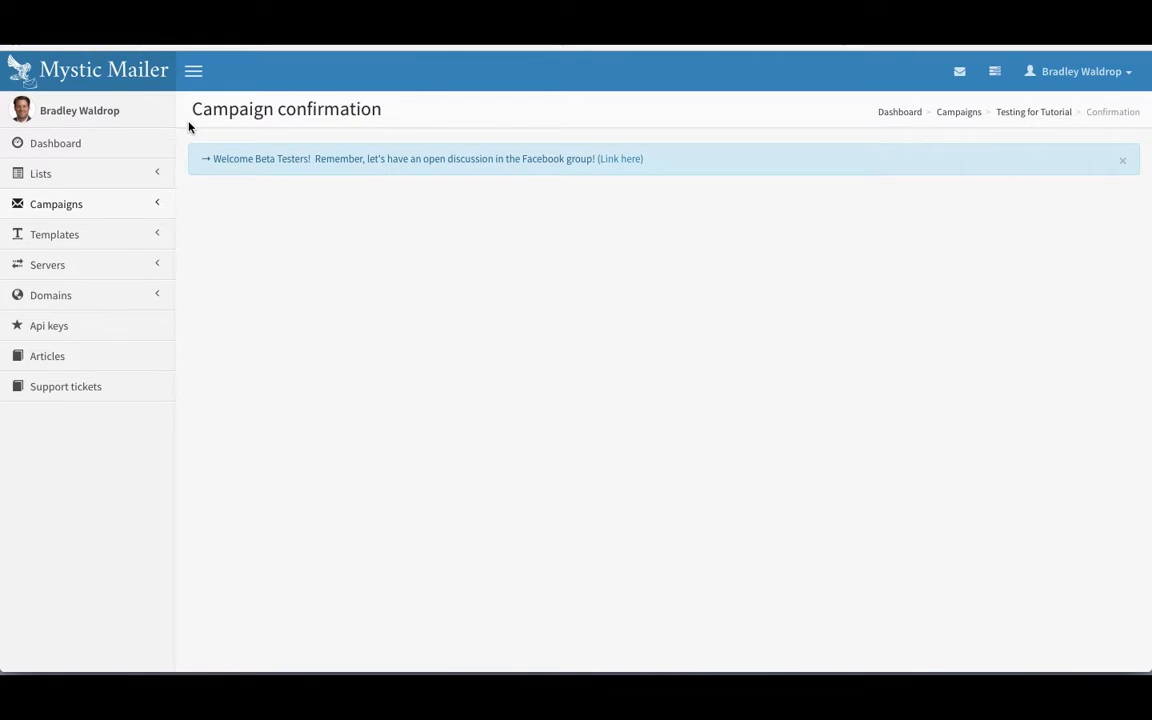
scroll(181, 188, "down", 1)
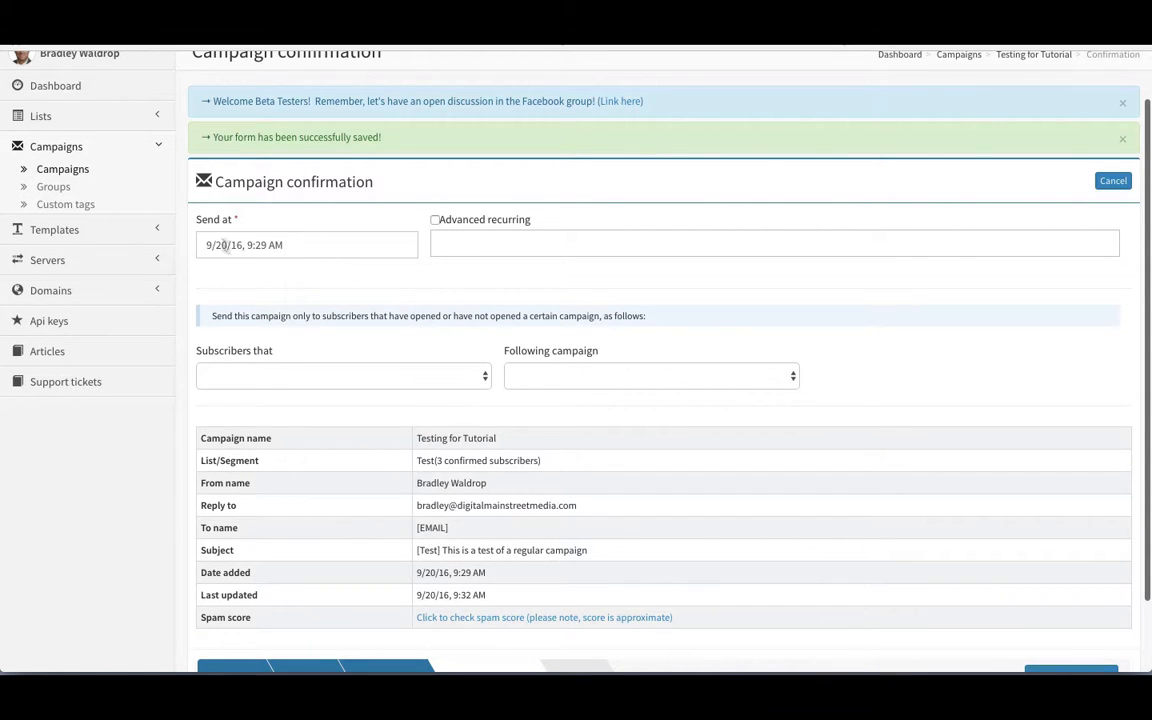
Step: Keep the 9/20/16 send date and leave advanced recurring off for a one-time send
left_click(340, 252)
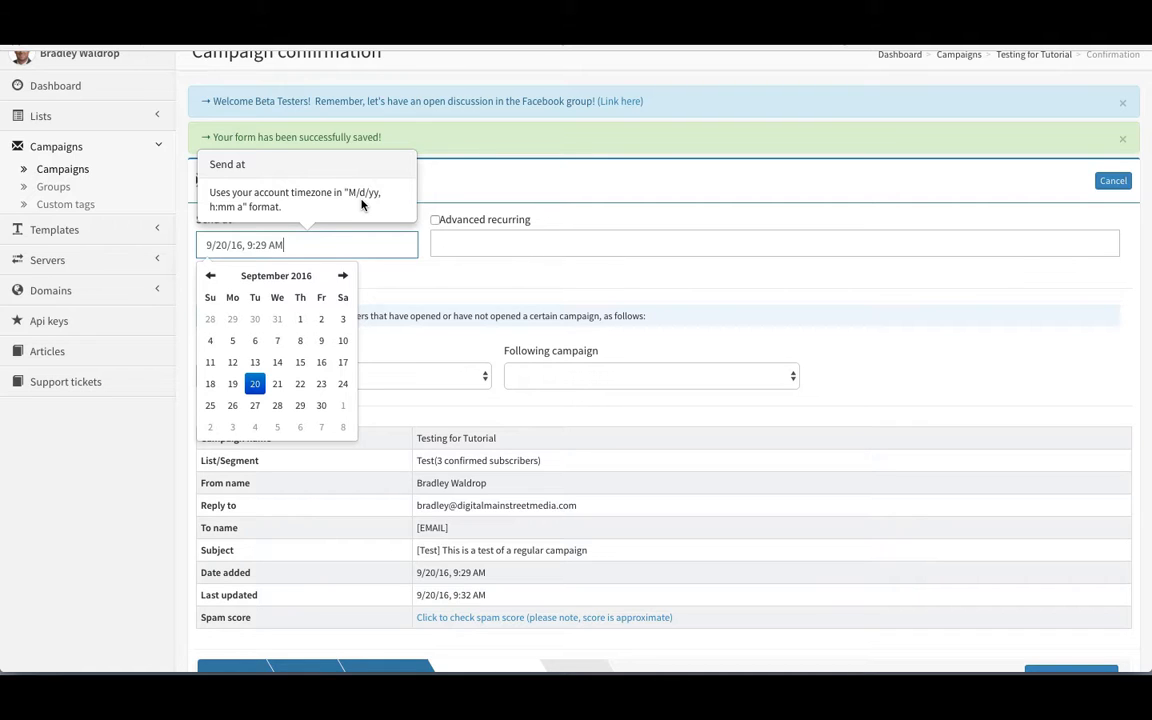
left_click(476, 271)
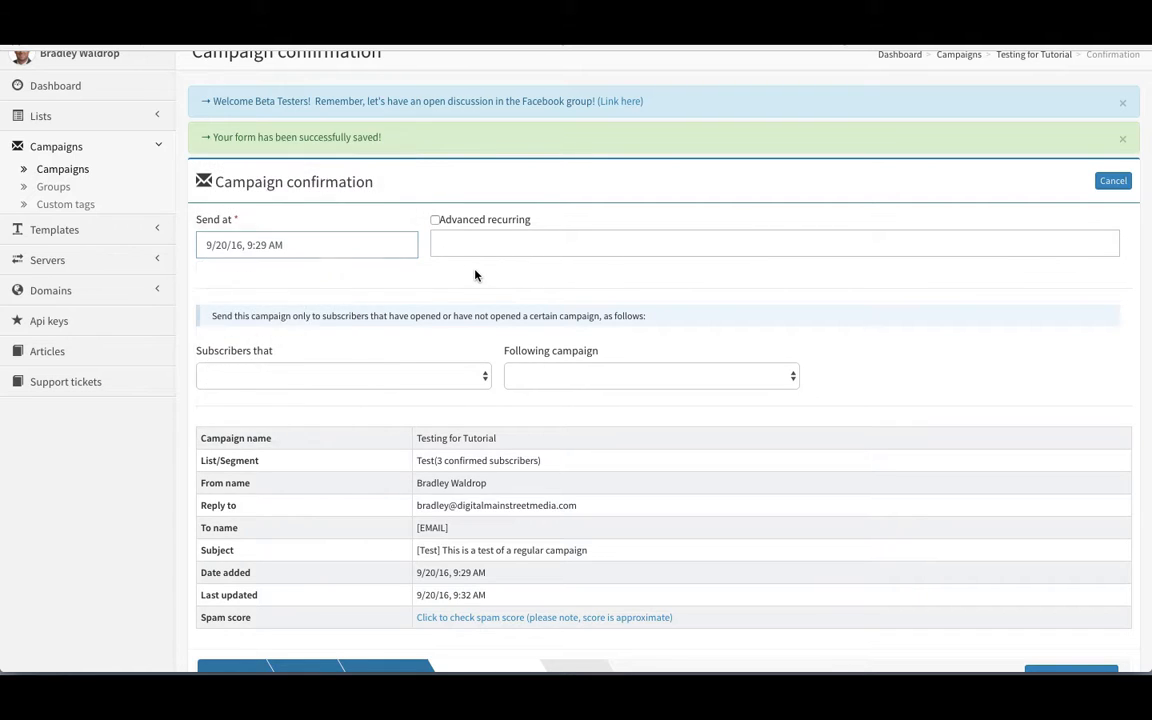
left_click(435, 220)
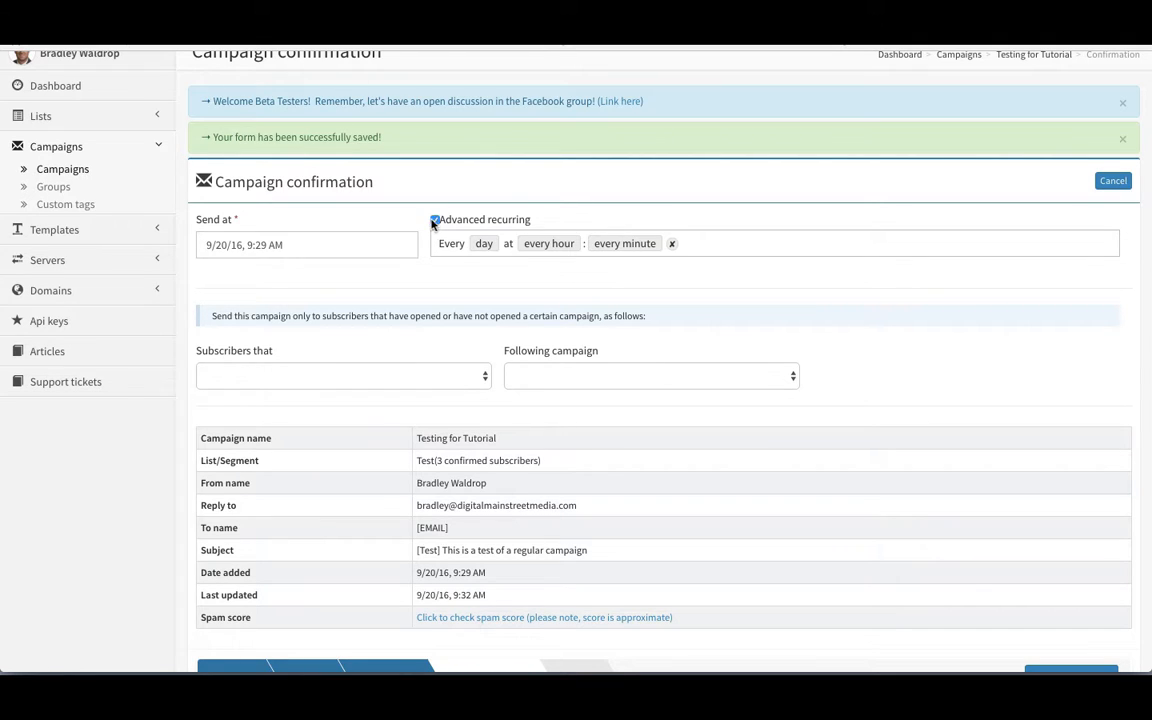
left_click(488, 244)
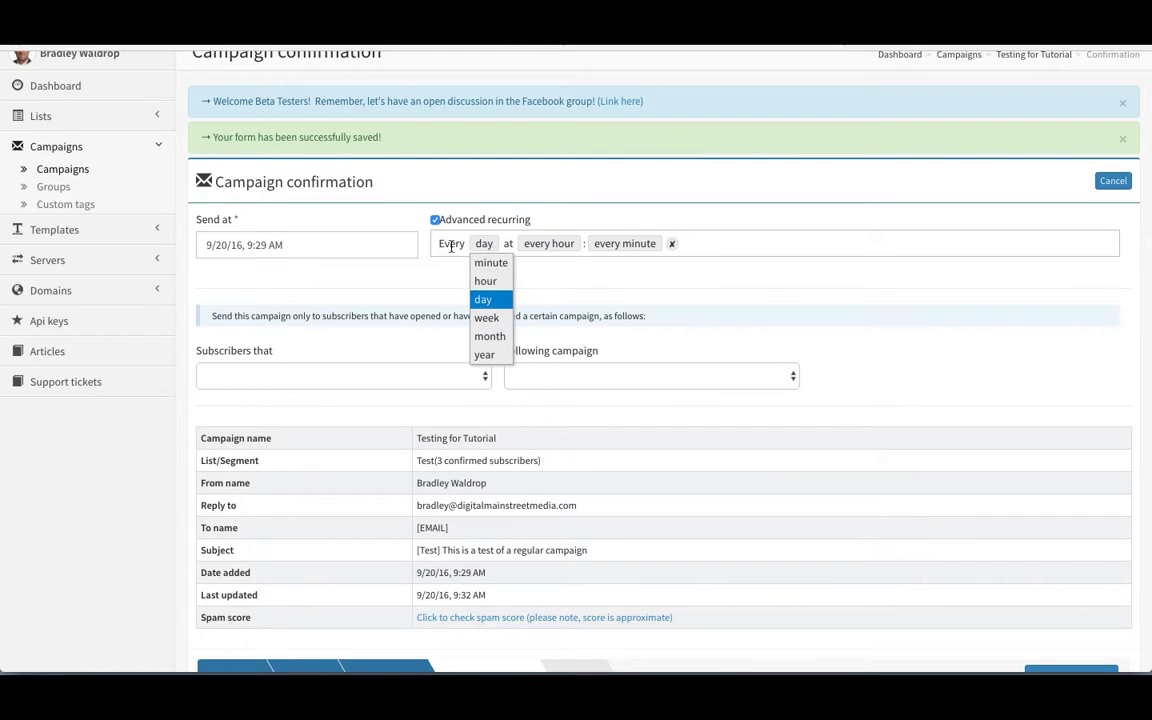
left_click(451, 247)
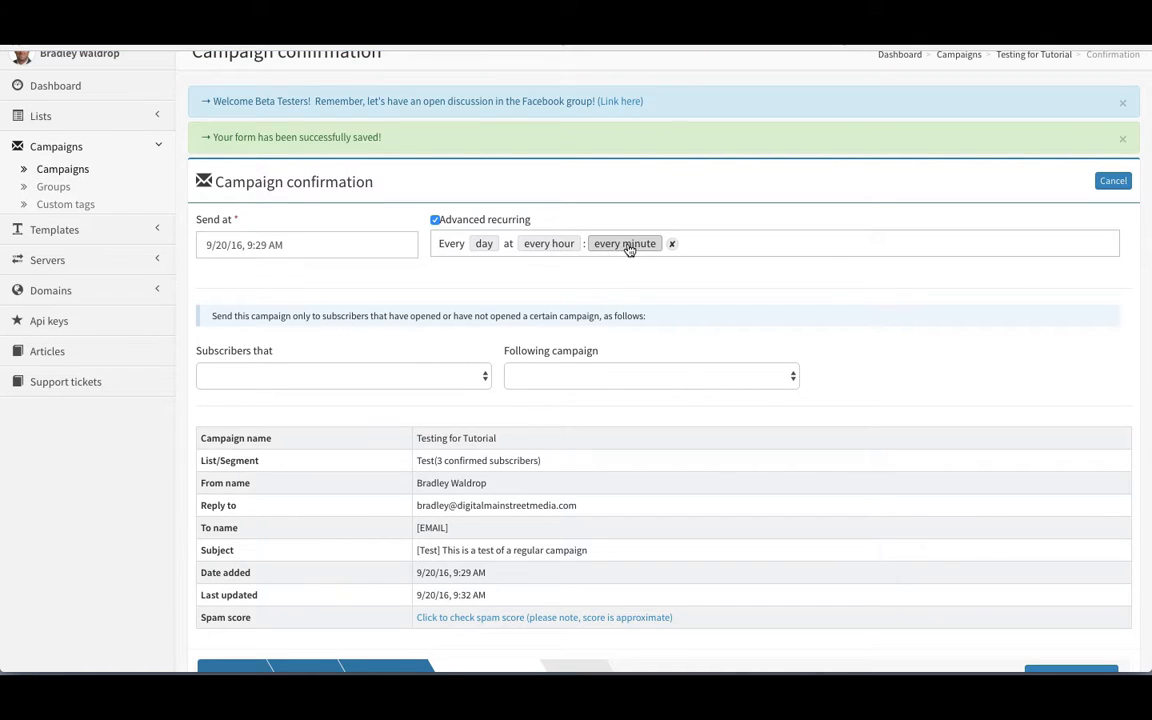
left_click(435, 220)
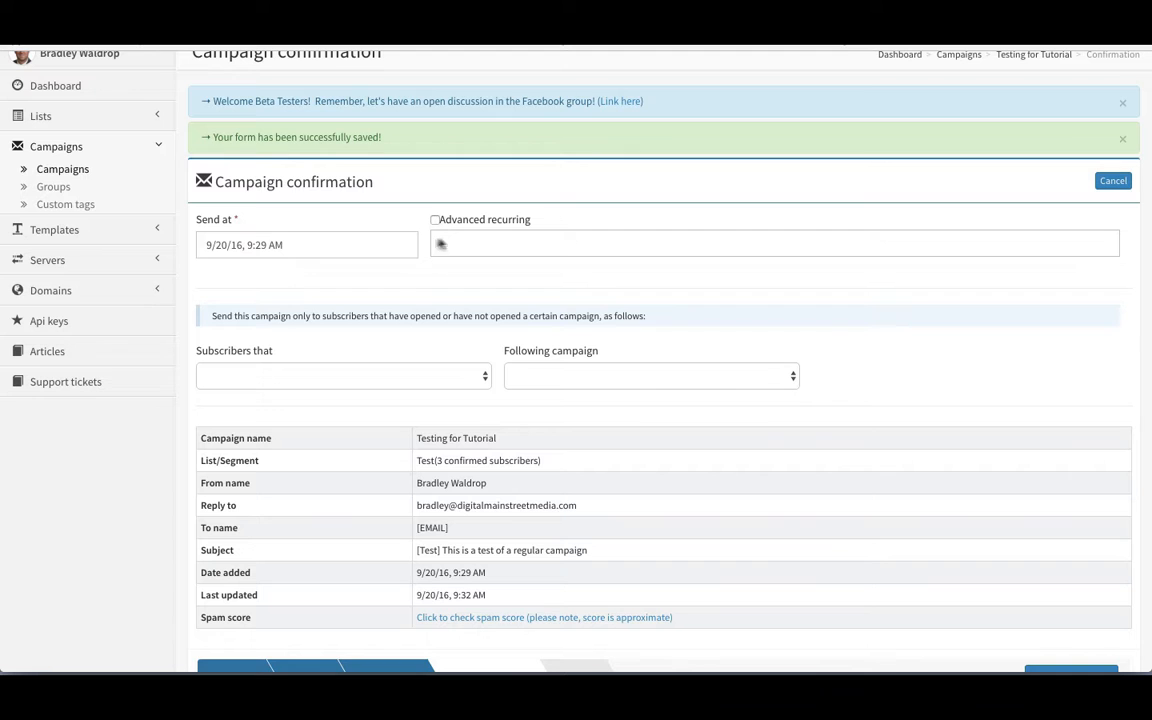
scroll(456, 268, "down", 1)
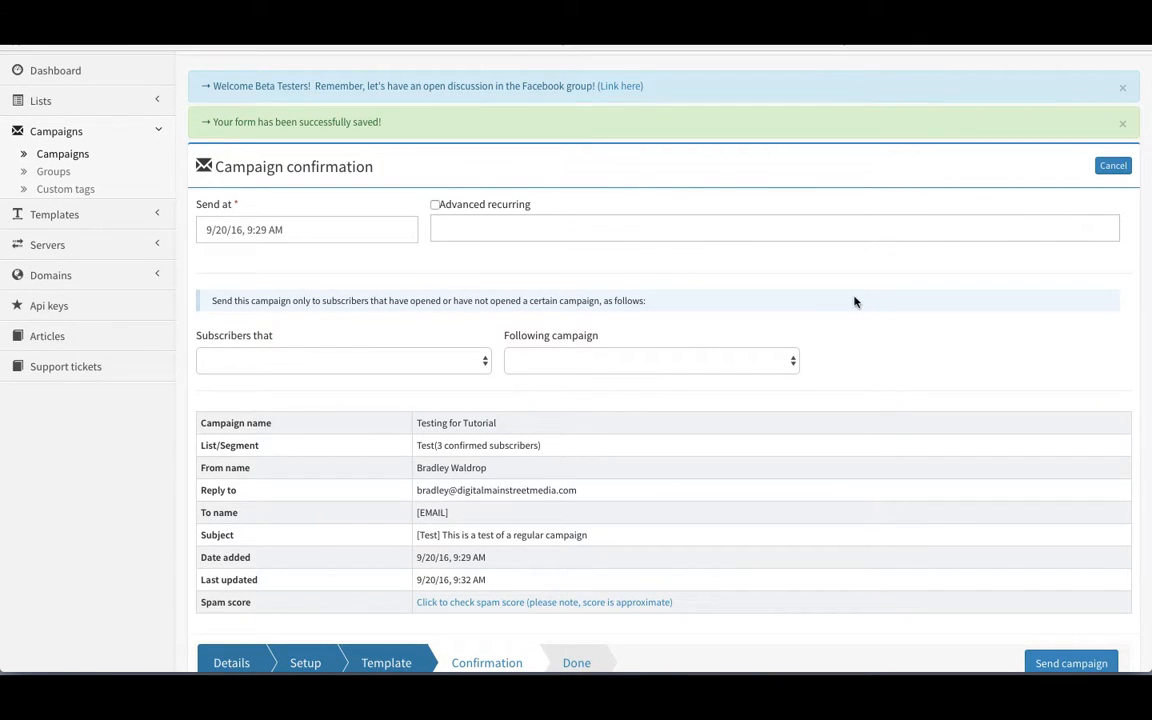
scroll(863, 300, "down", 1)
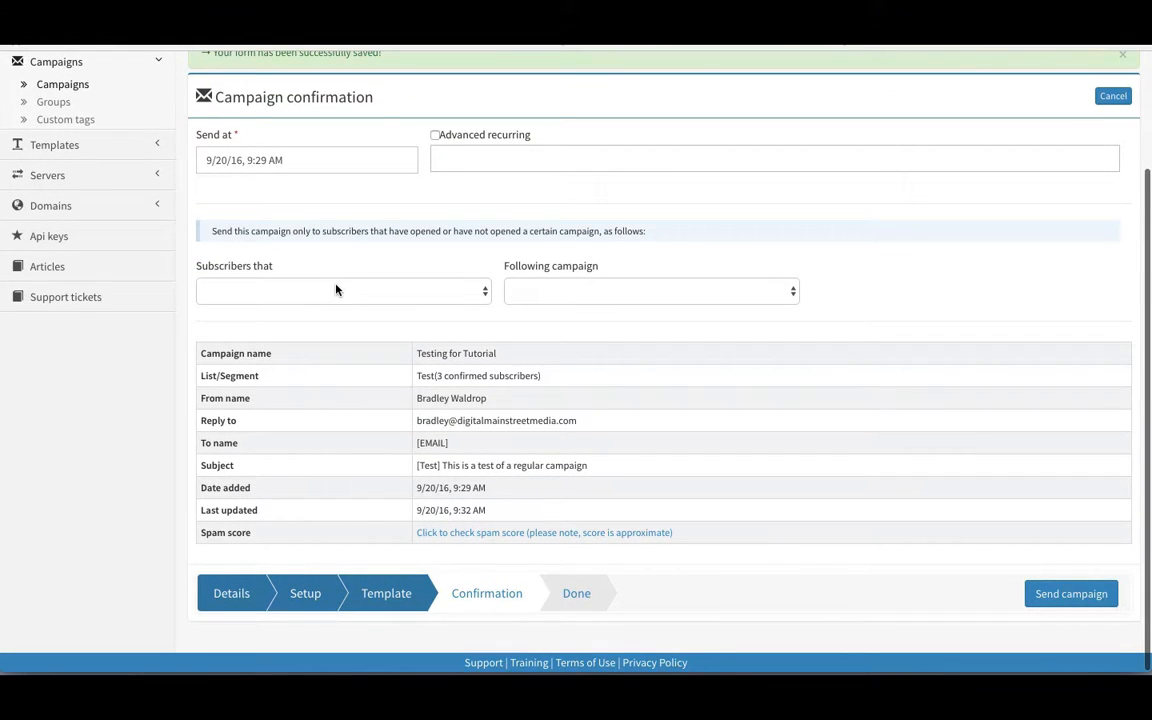
left_click(336, 290)
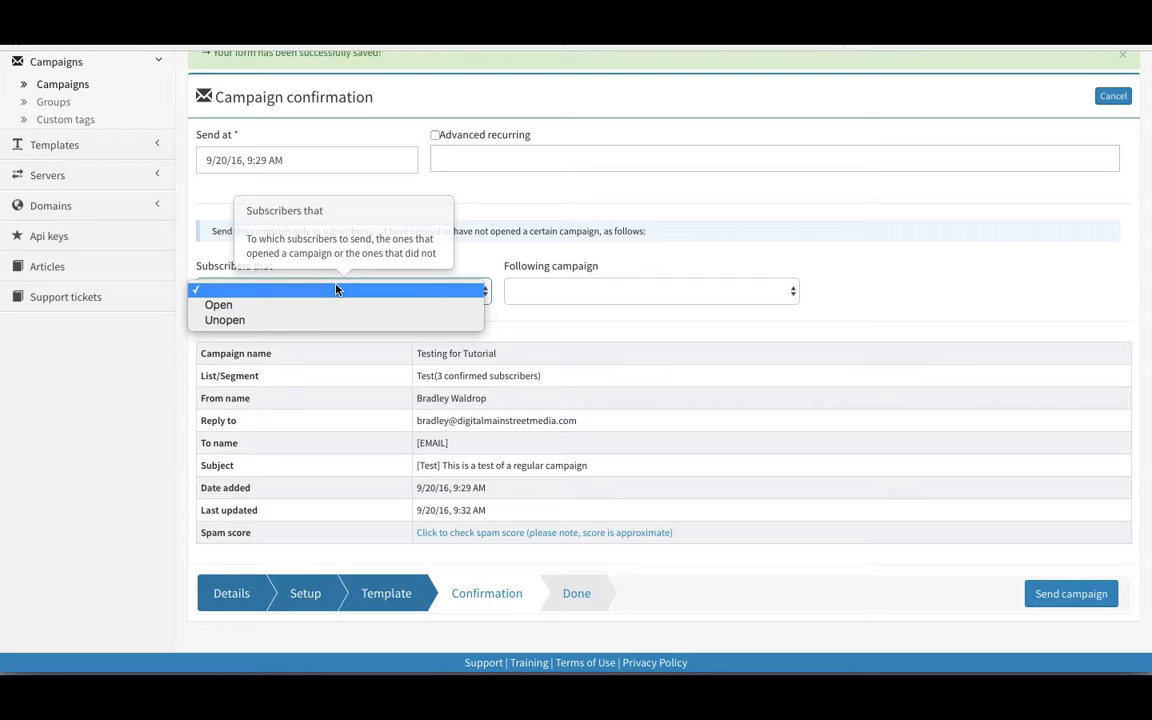
left_click(208, 247)
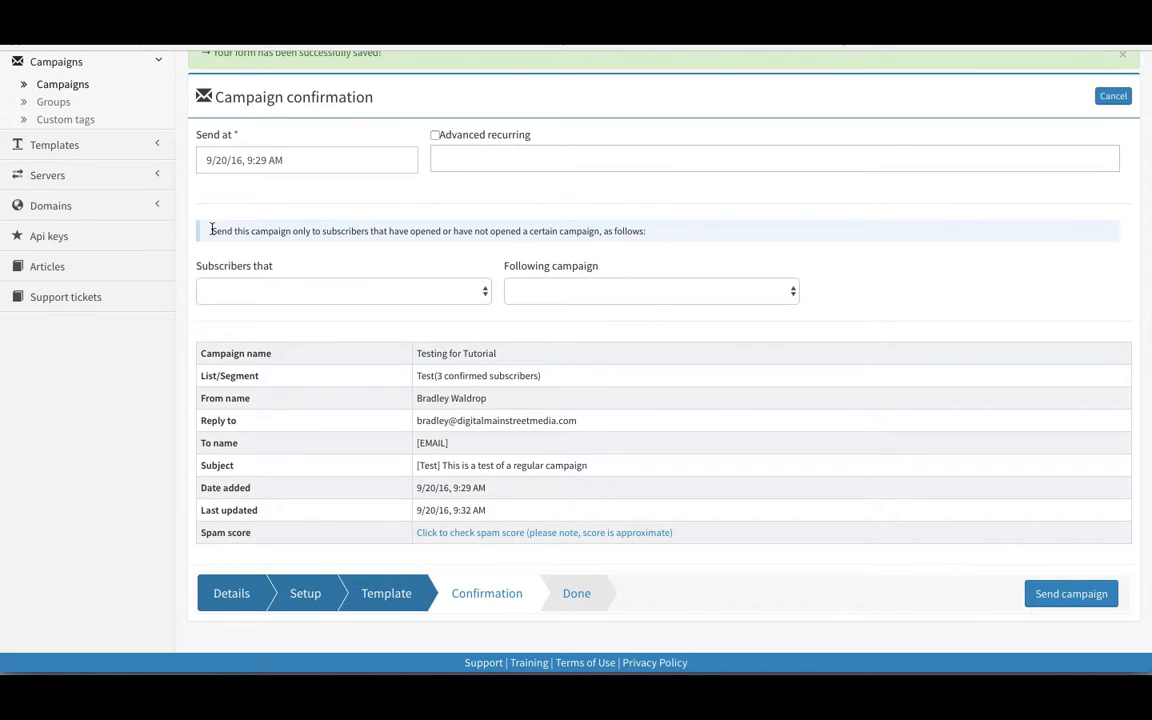
left_click_drag(211, 230, 652, 227)
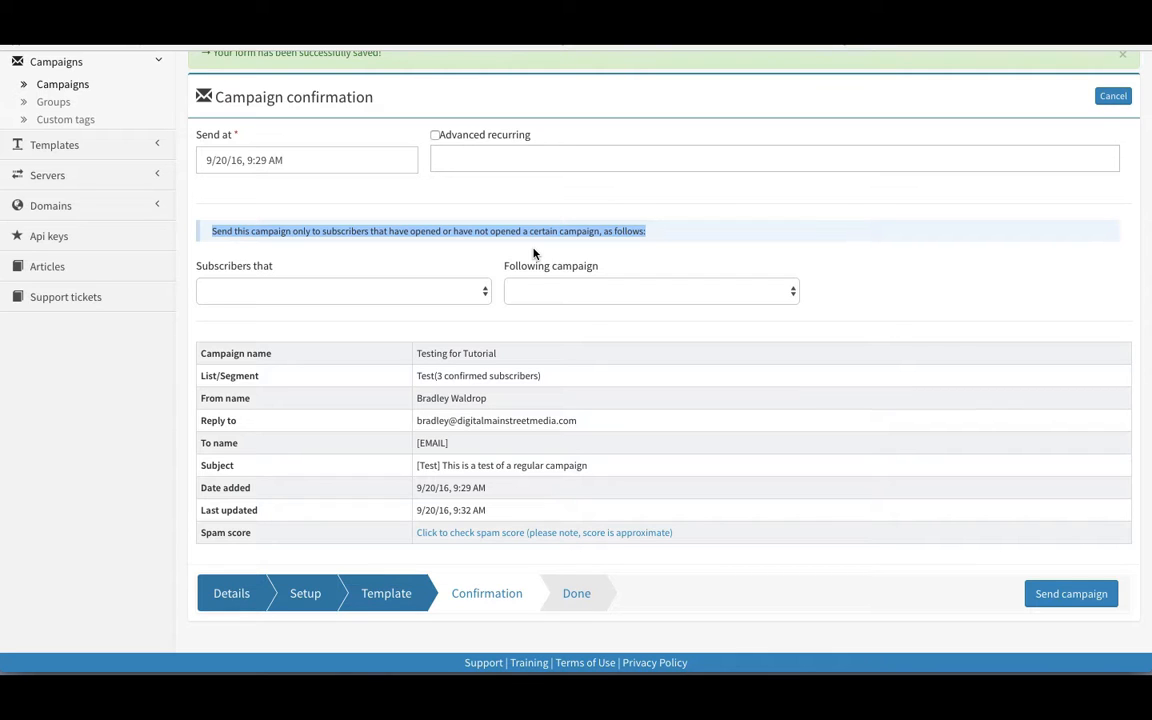
left_click(406, 294)
left_click(391, 320)
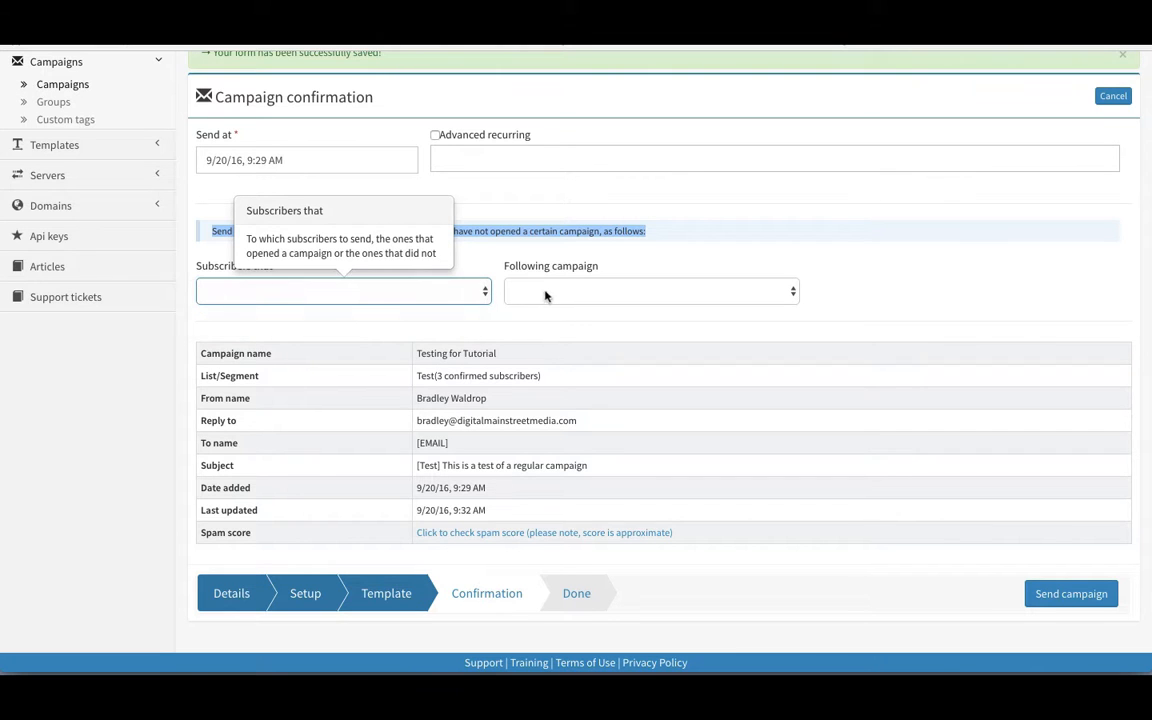
left_click(589, 294)
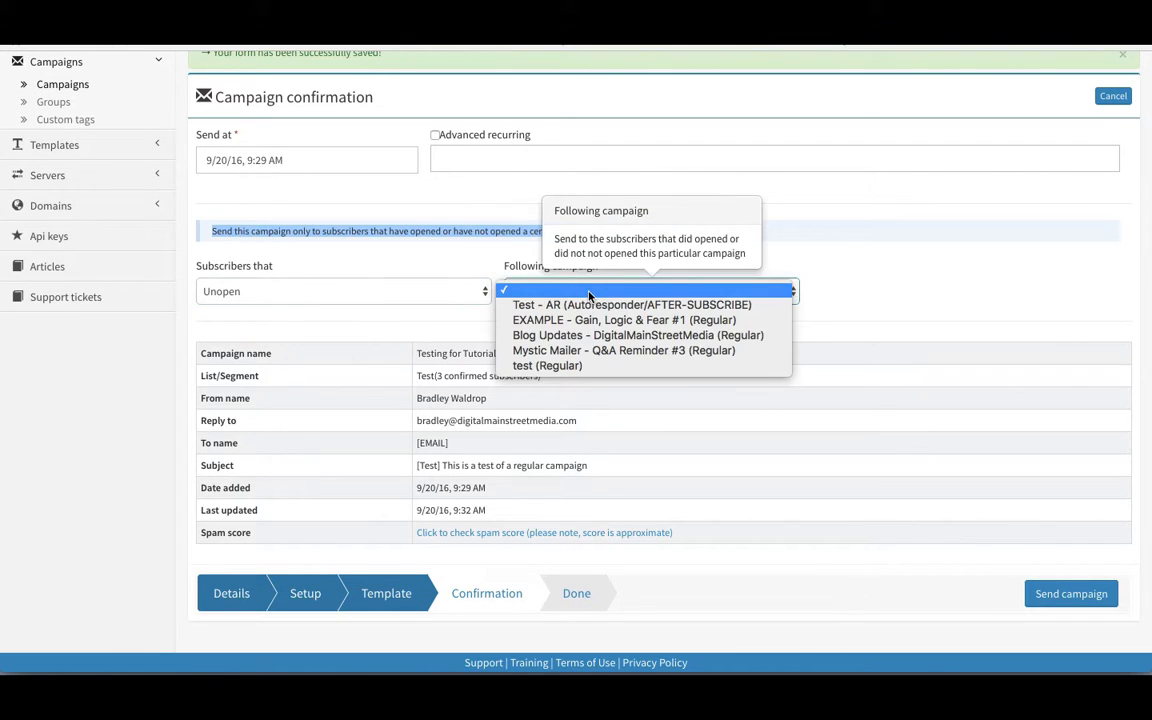
left_click(488, 268)
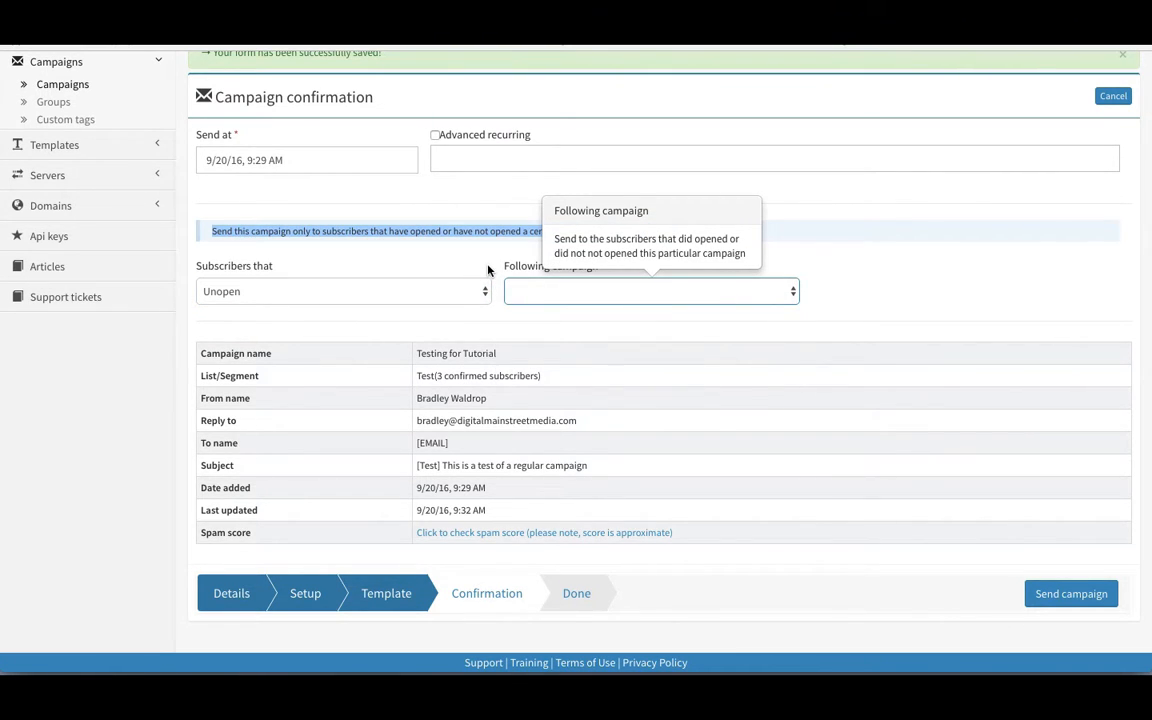
left_click(470, 288)
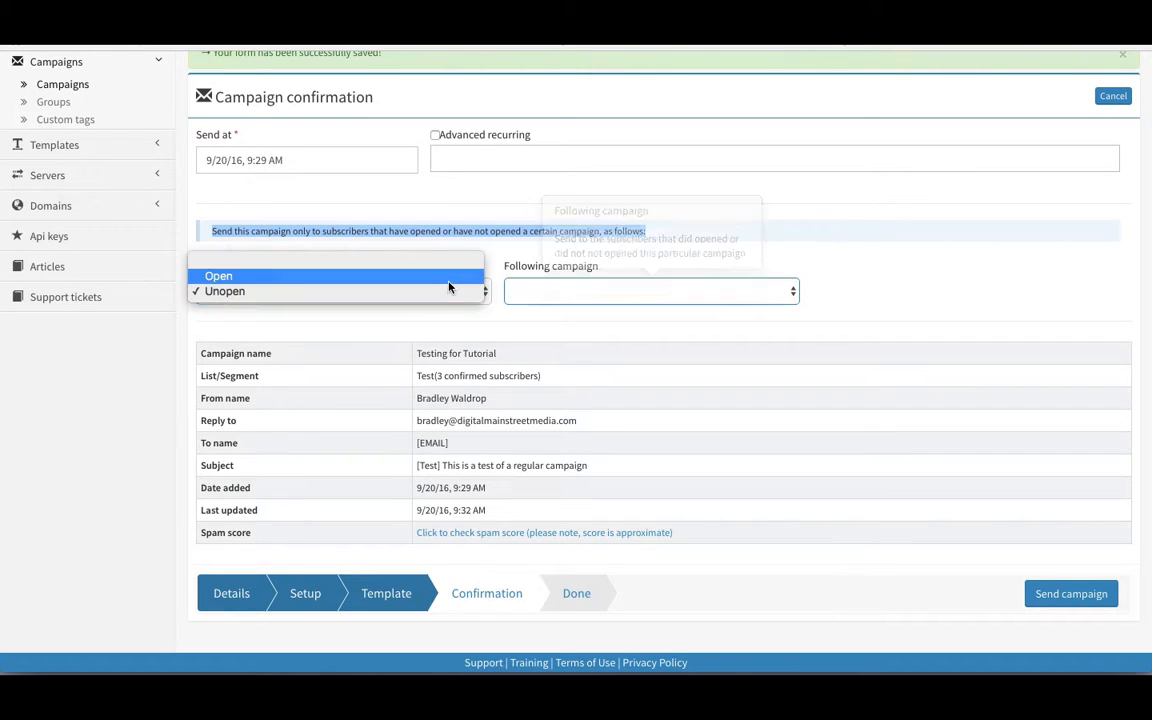
left_click(452, 264)
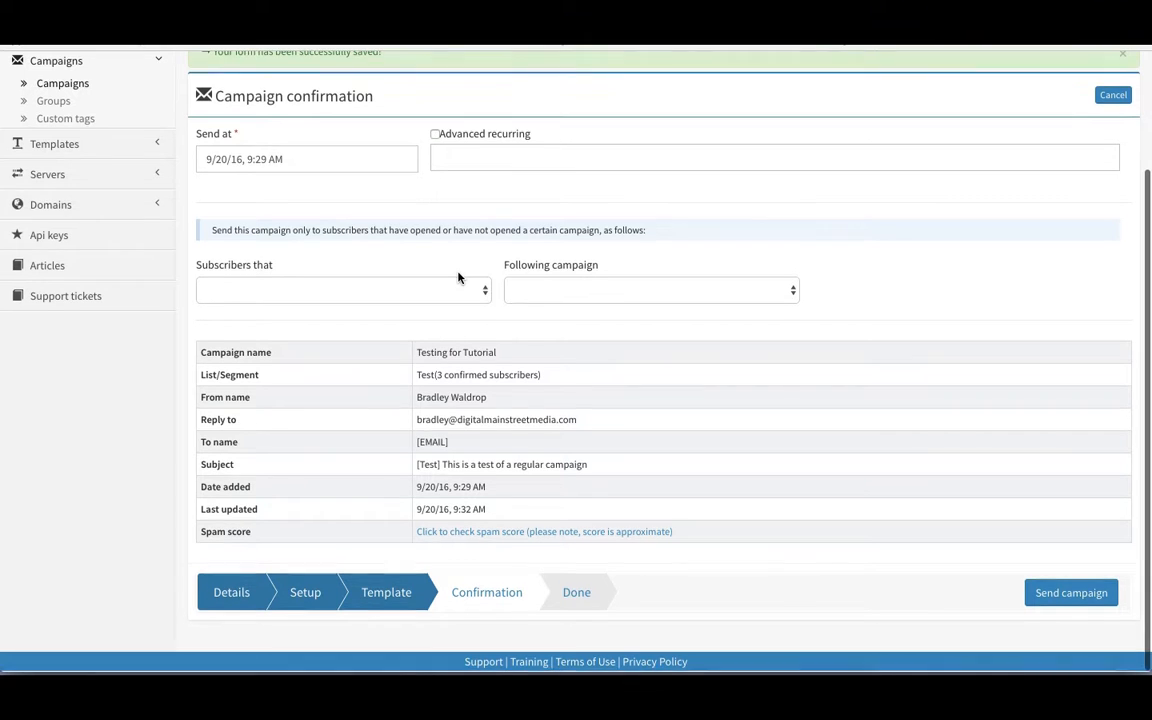
Step: Run the spam check and highlight the resulting 0.0 score on the 0–5 scale
left_click(520, 533)
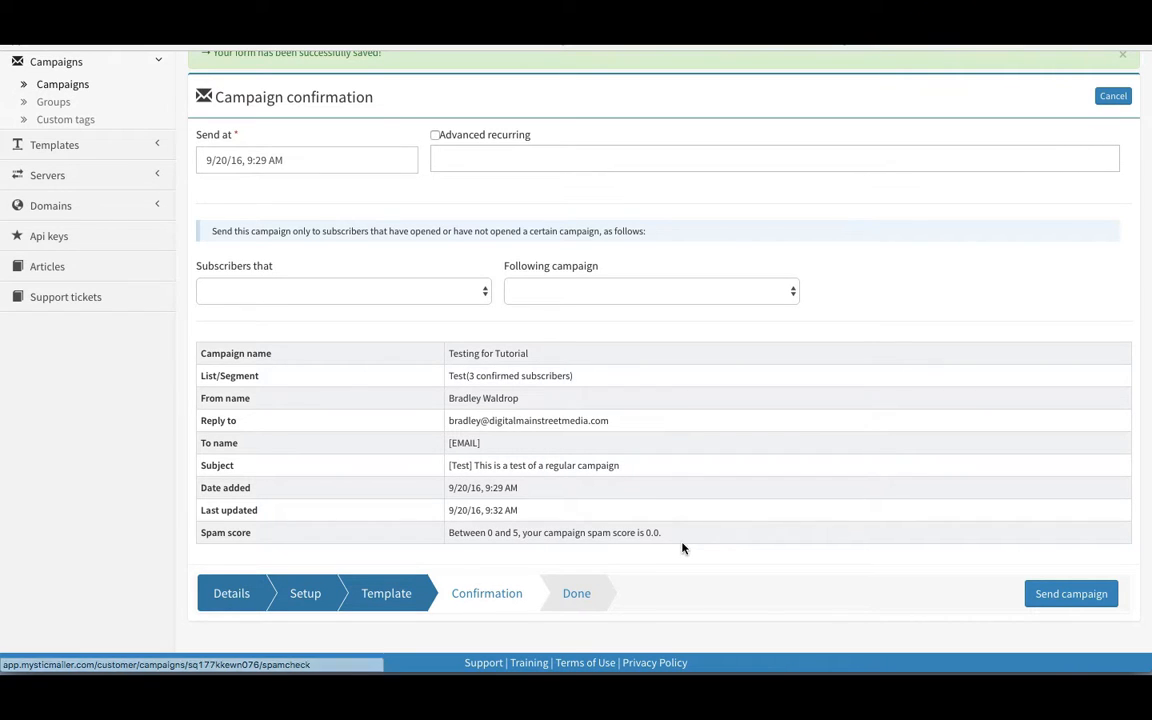
left_click_drag(663, 532, 601, 532)
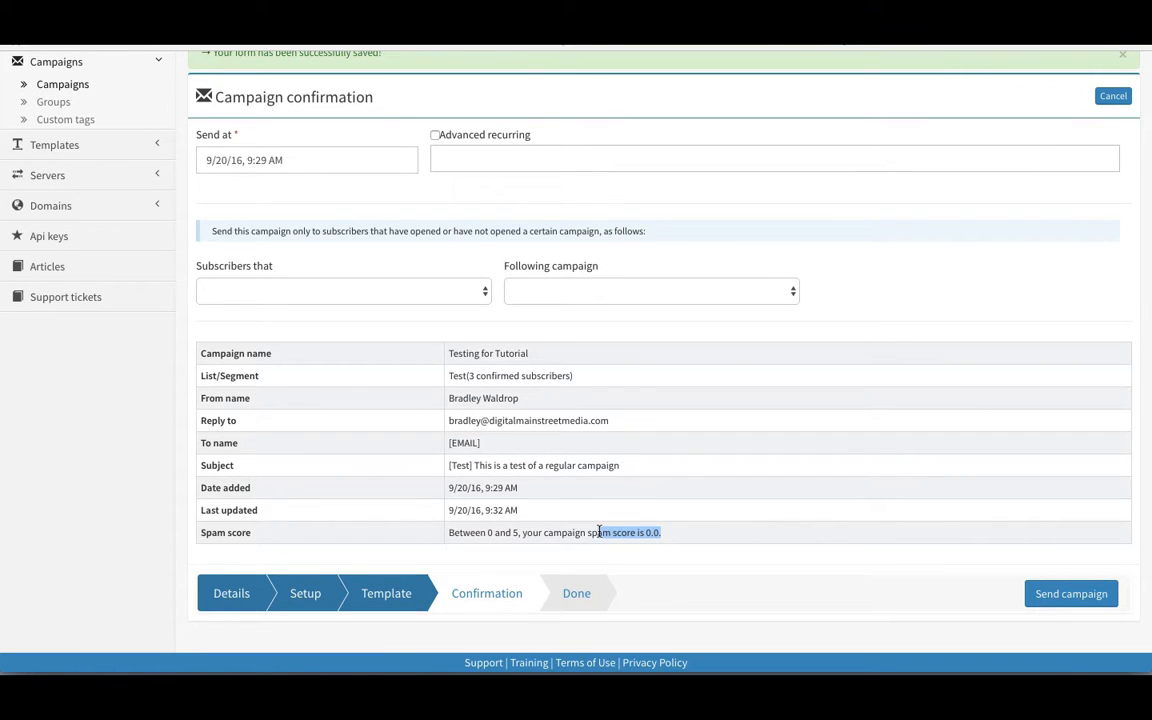
left_click(517, 534)
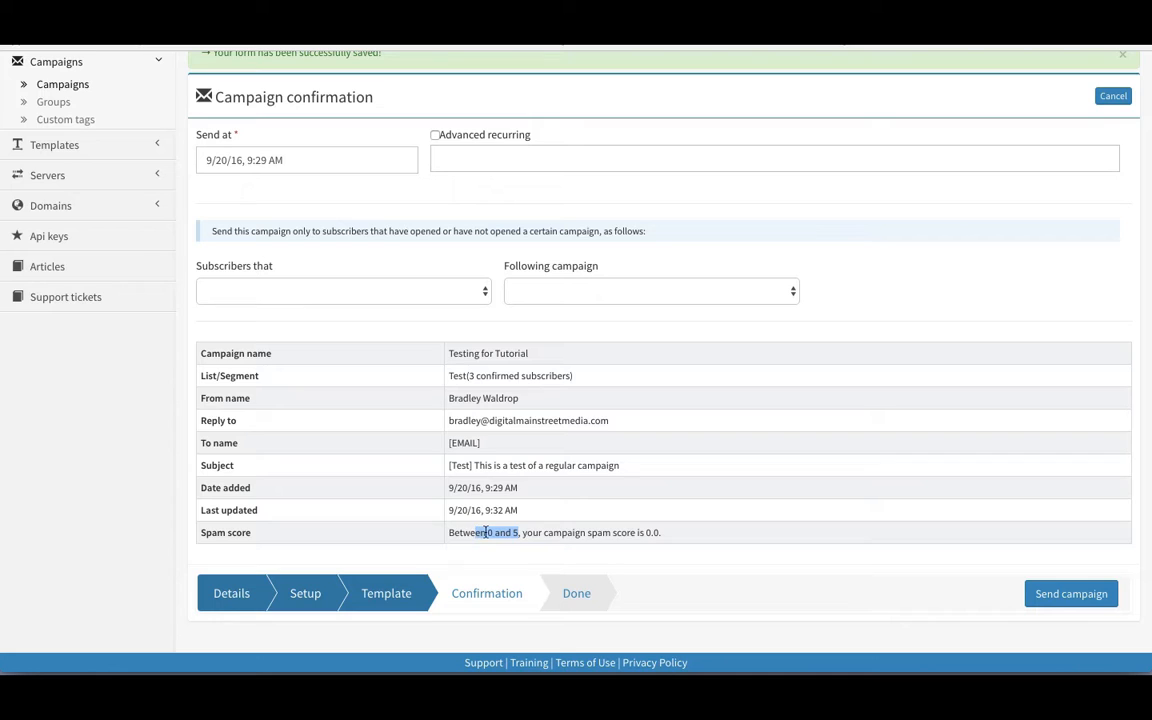
left_click(491, 532)
left_click_drag(513, 532, 530, 533)
left_click(530, 533)
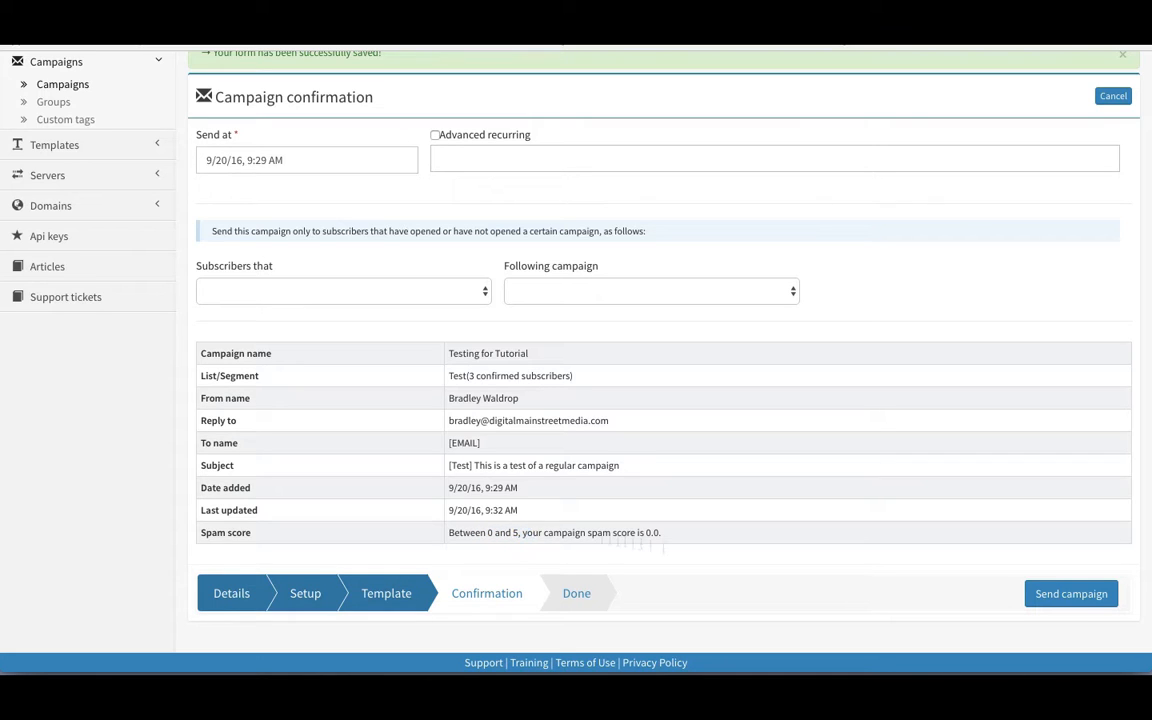
Step: Send the Testing for Tutorial campaign, then open the Test - AR autoresponder overview
left_click(1063, 597)
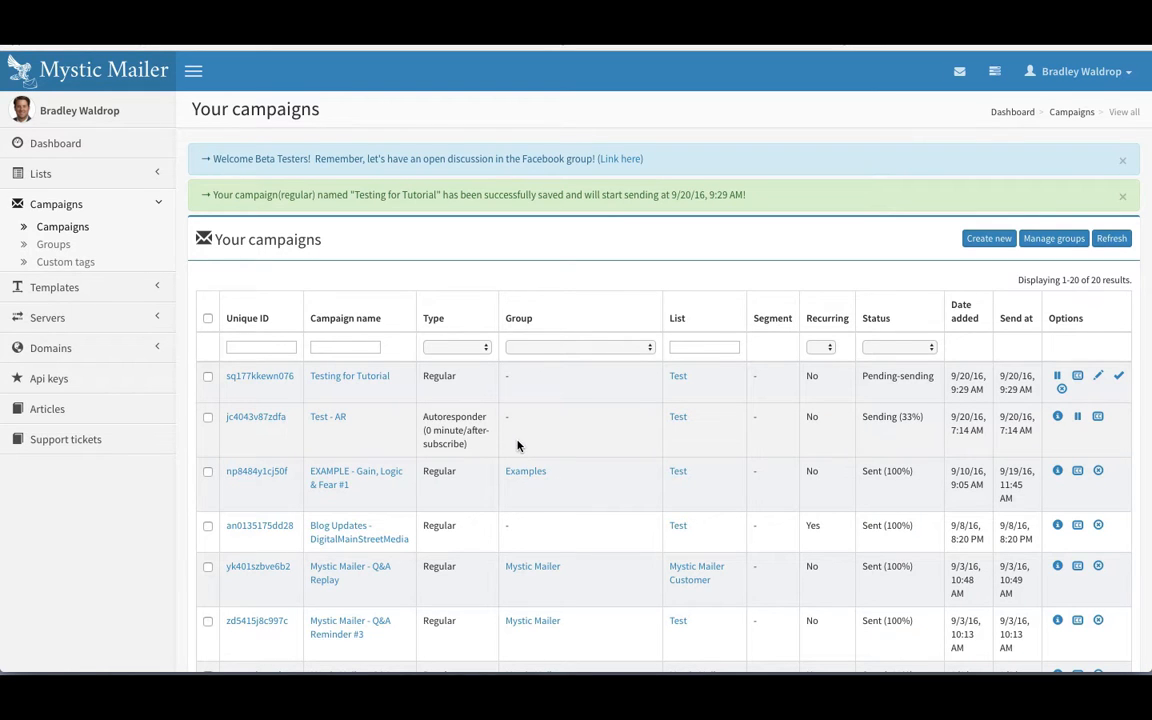
left_click(1060, 419)
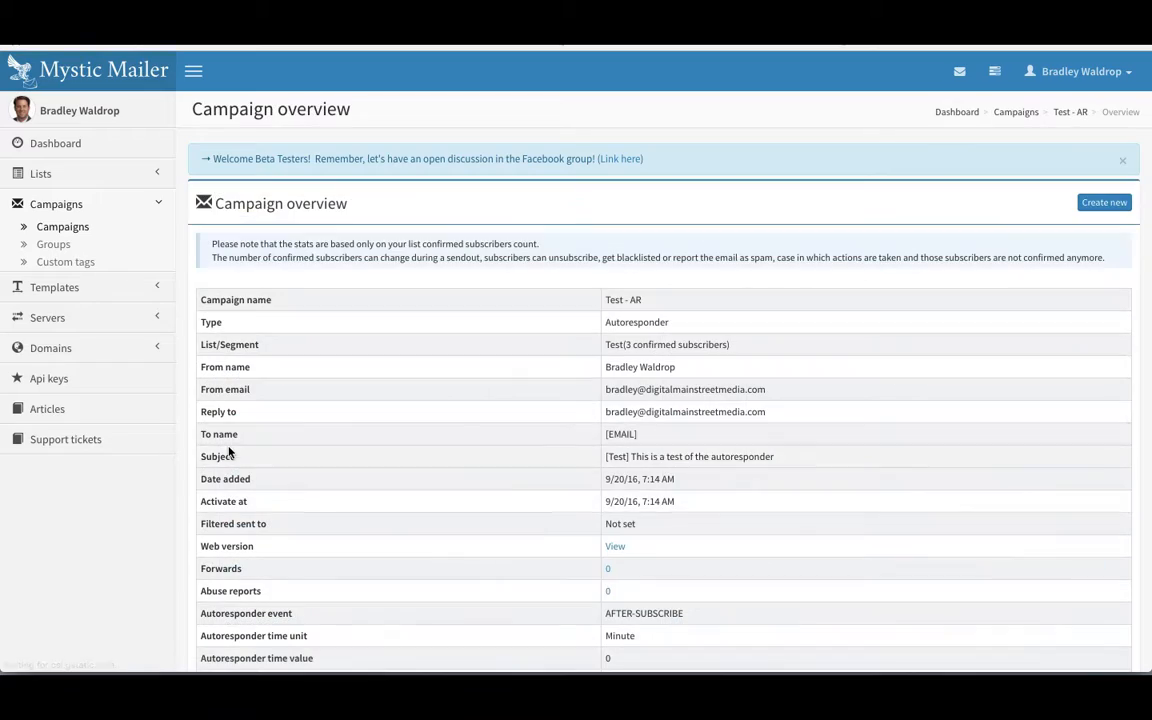
Step: Scroll through Test - AR tracking stats: 1 sent, 100% open rate with 2 opens, 0% clicks
scroll(342, 399, "down", 1)
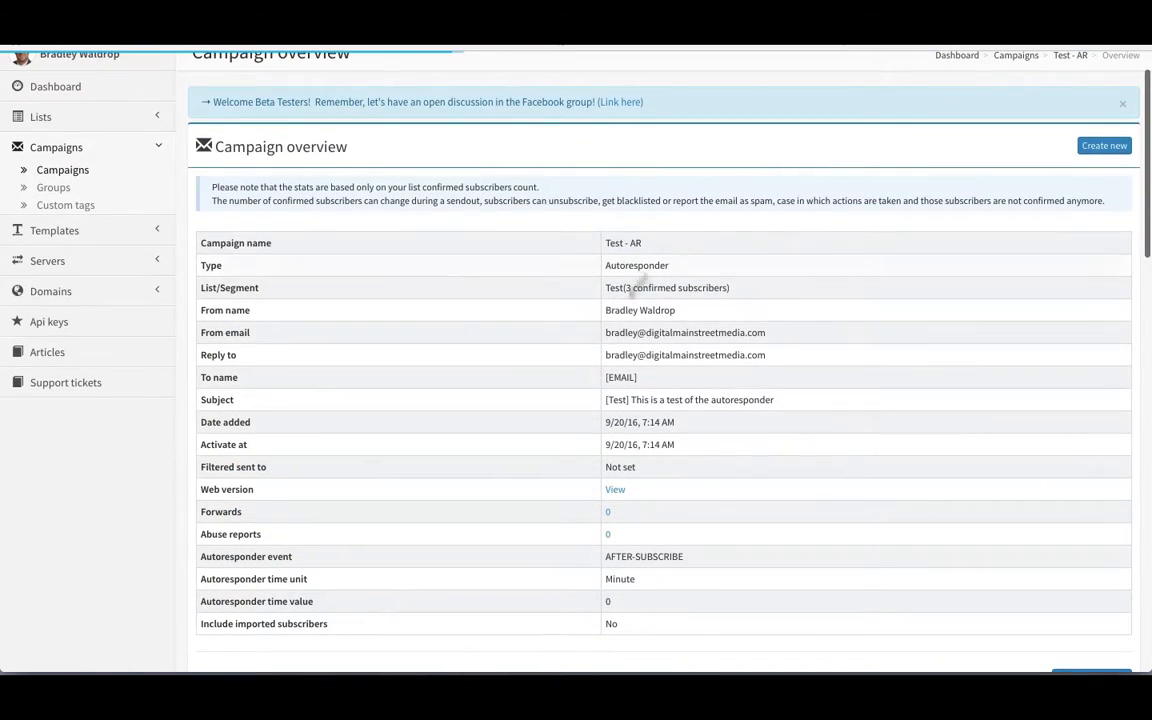
scroll(614, 335, "down", 1)
scroll(614, 335, "down", 4)
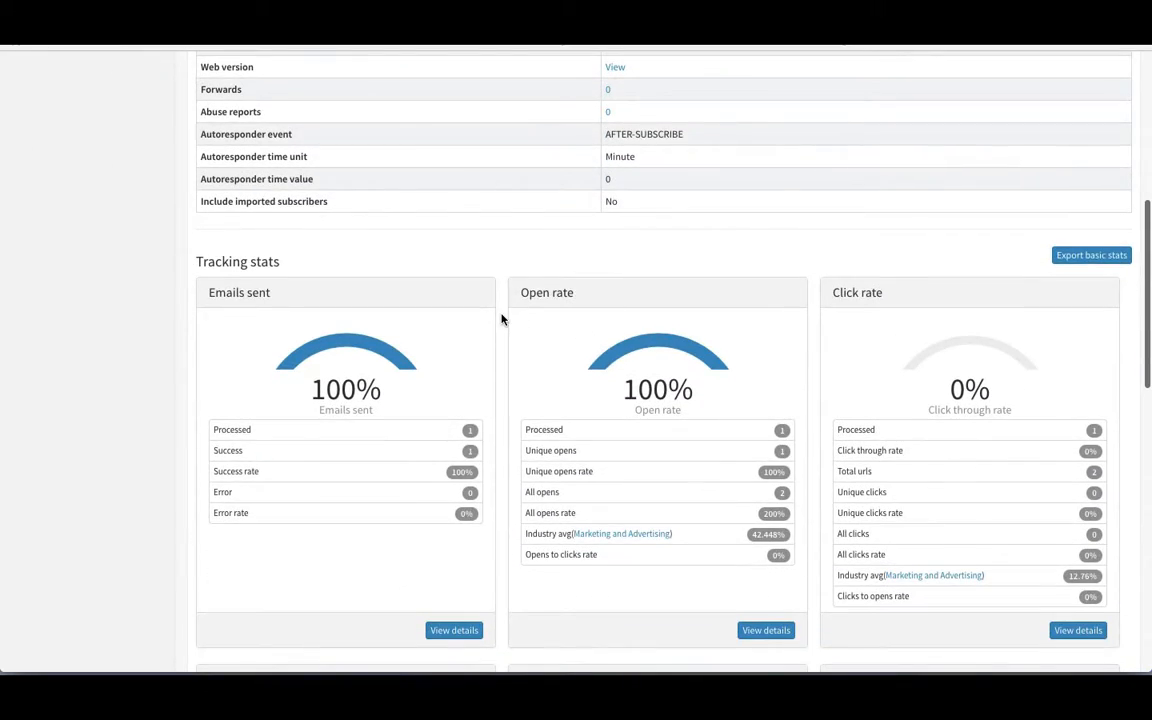
scroll(501, 317, "down", 1)
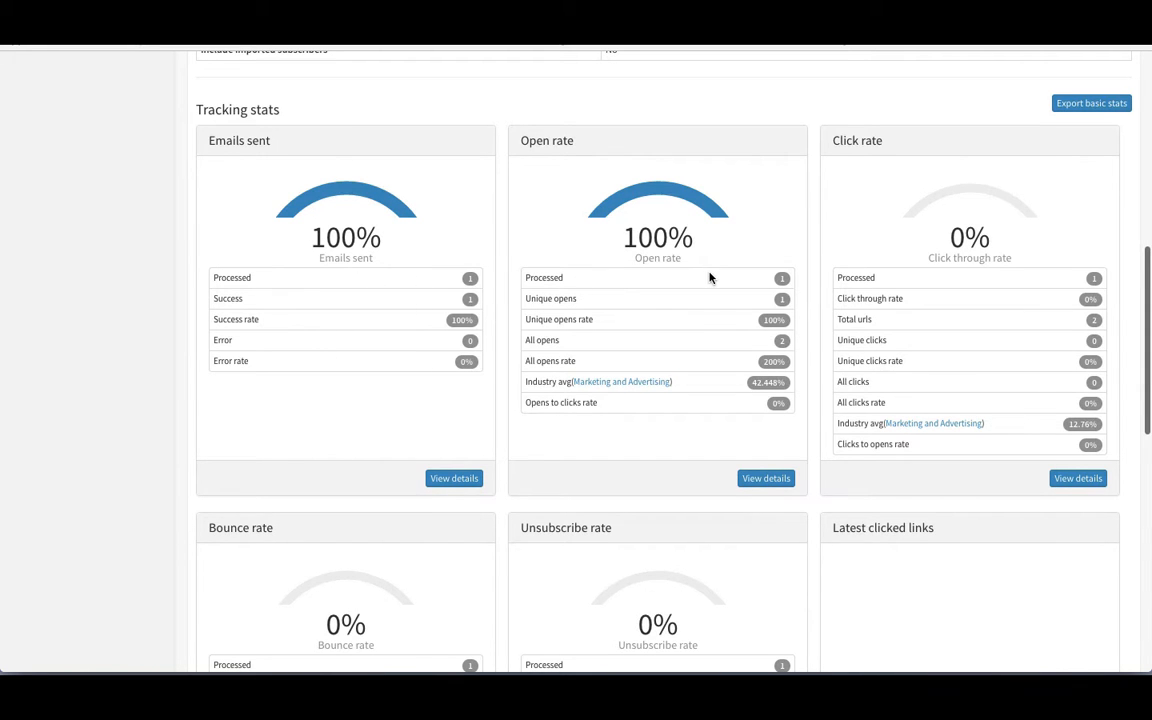
scroll(710, 276, "down", 1)
scroll(612, 365, "down", 3)
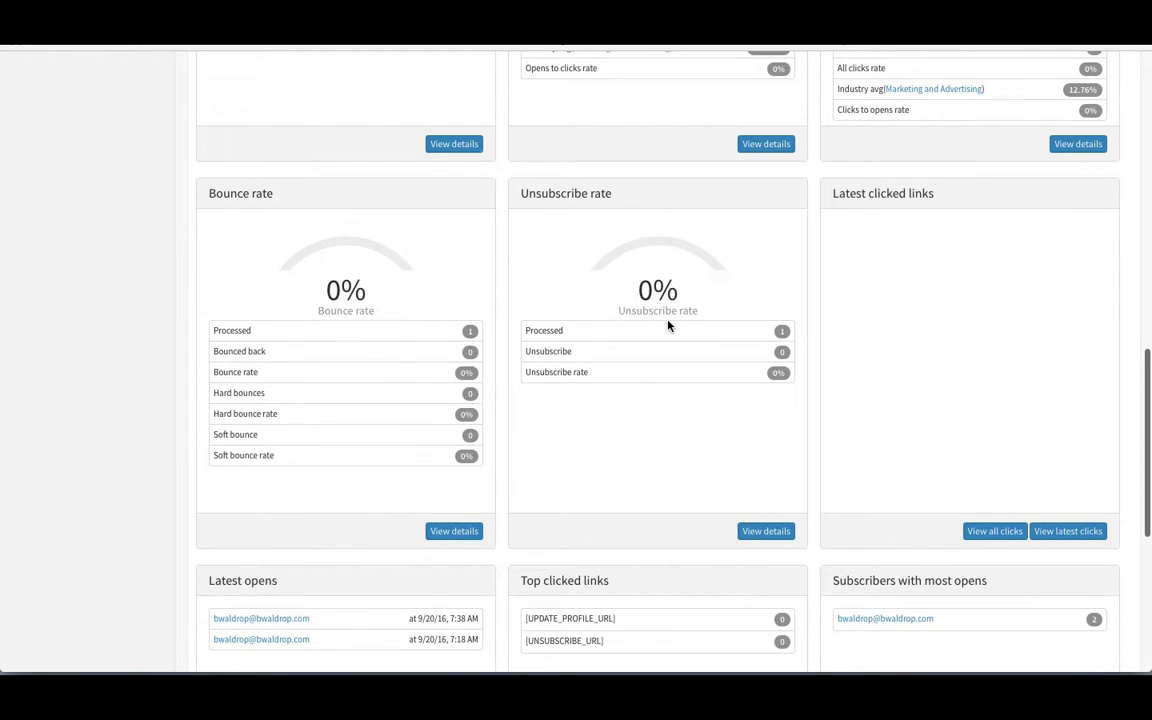
scroll(669, 326, "down", 2)
scroll(669, 326, "down", 2)
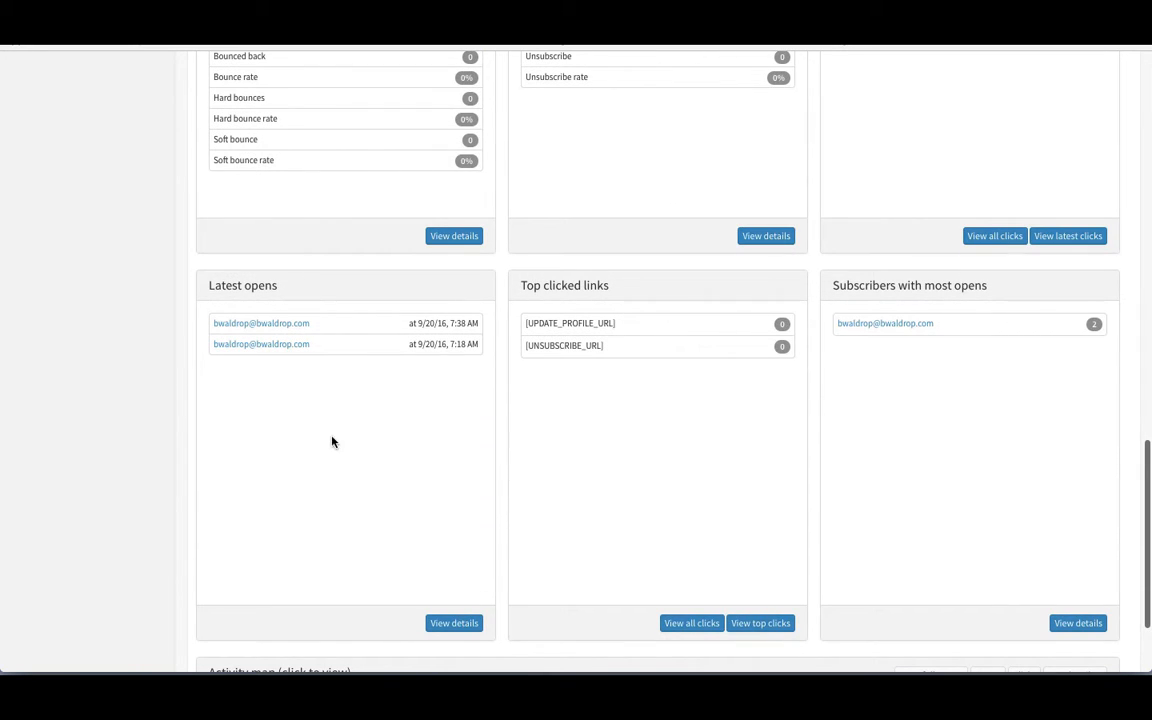
scroll(648, 471, "down", 2)
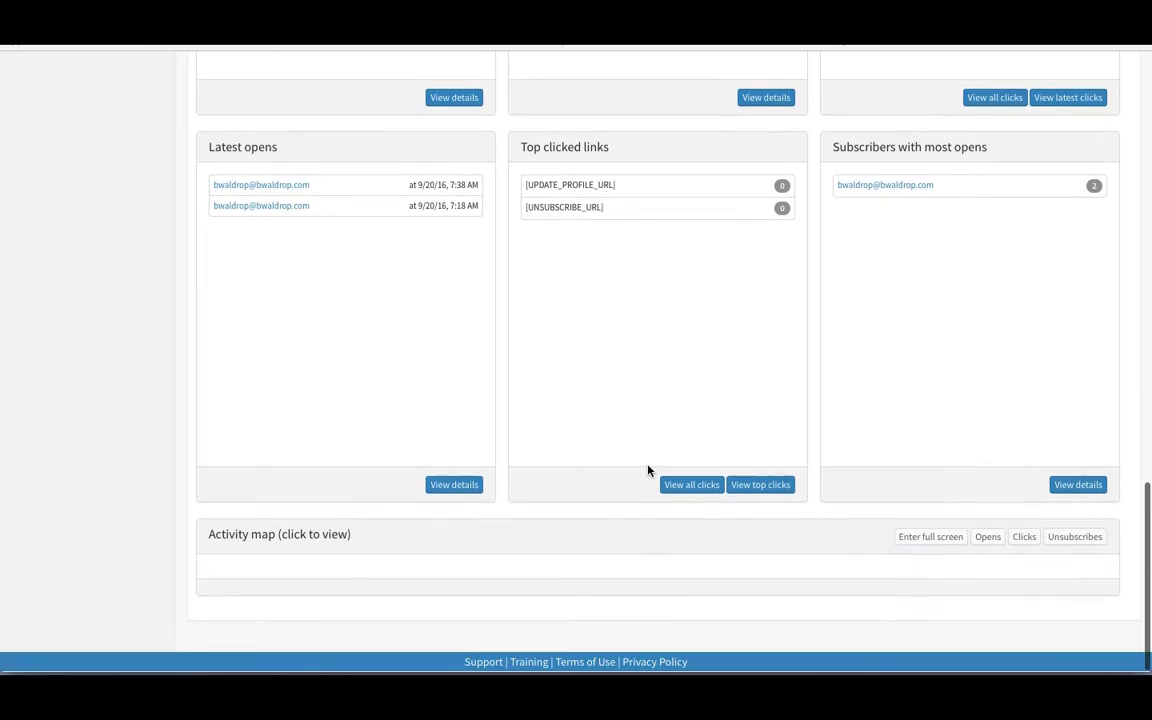
Step: Load the Opens activity map, showing a pin in North America
left_click(988, 539)
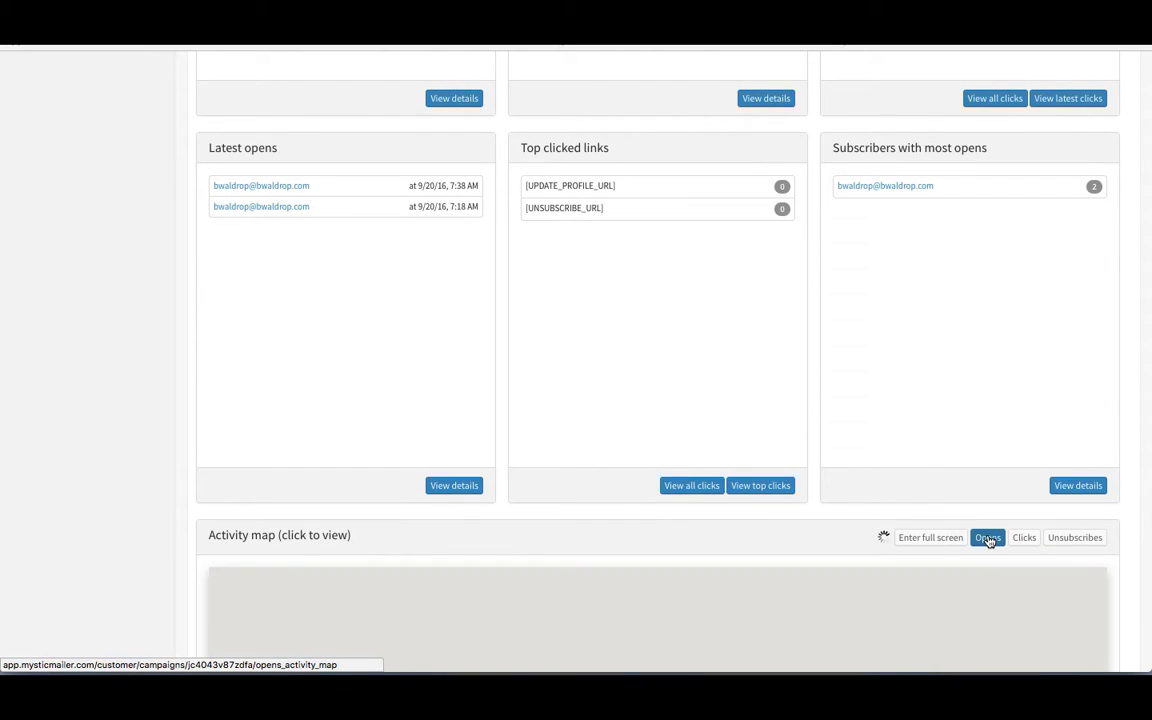
scroll(181, 502, "down", 4)
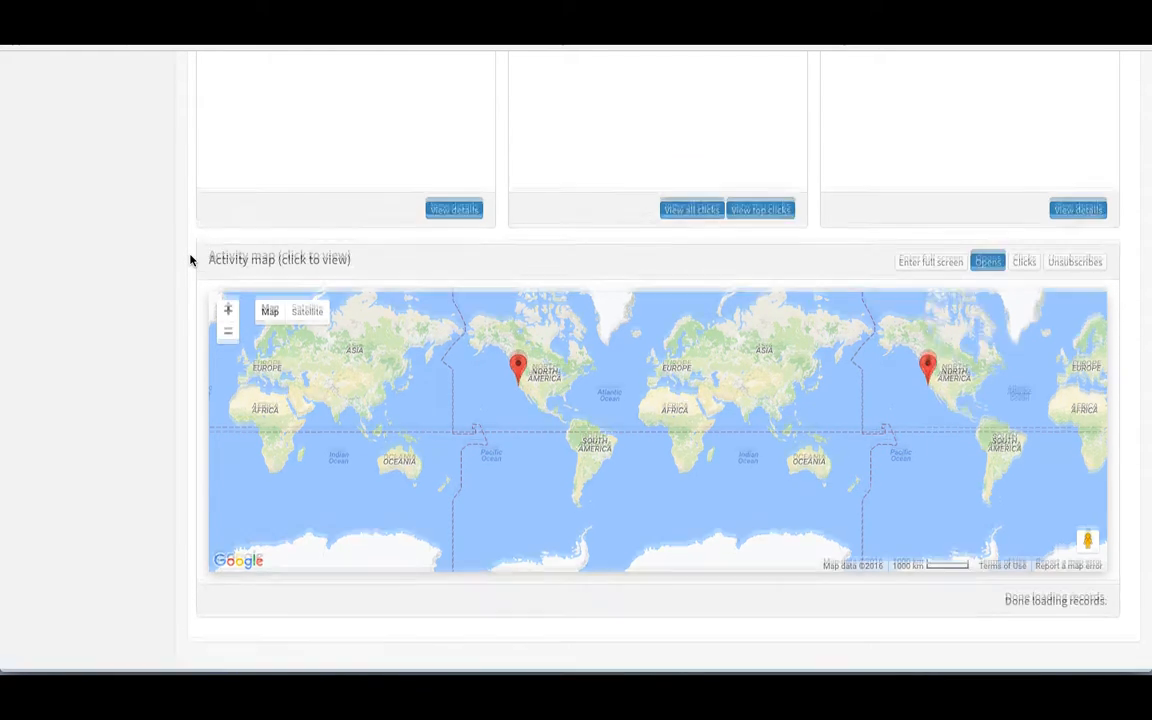
scroll(190, 260, "down", 2)
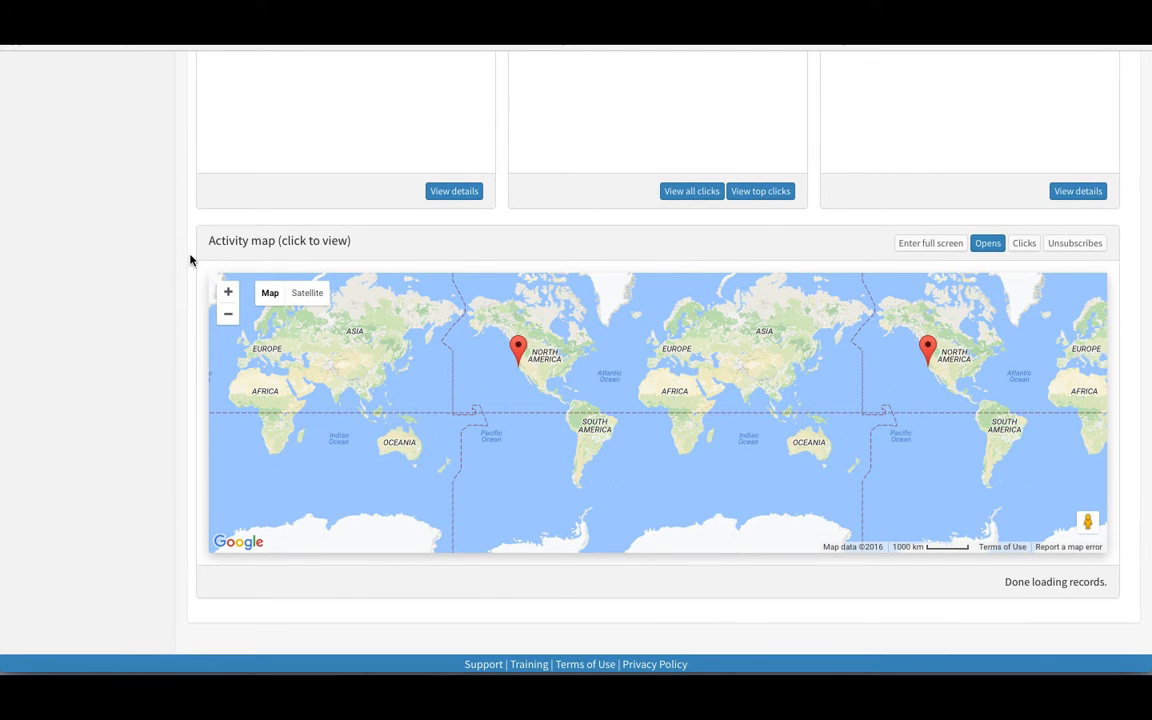
scroll(190, 260, "up", 15)
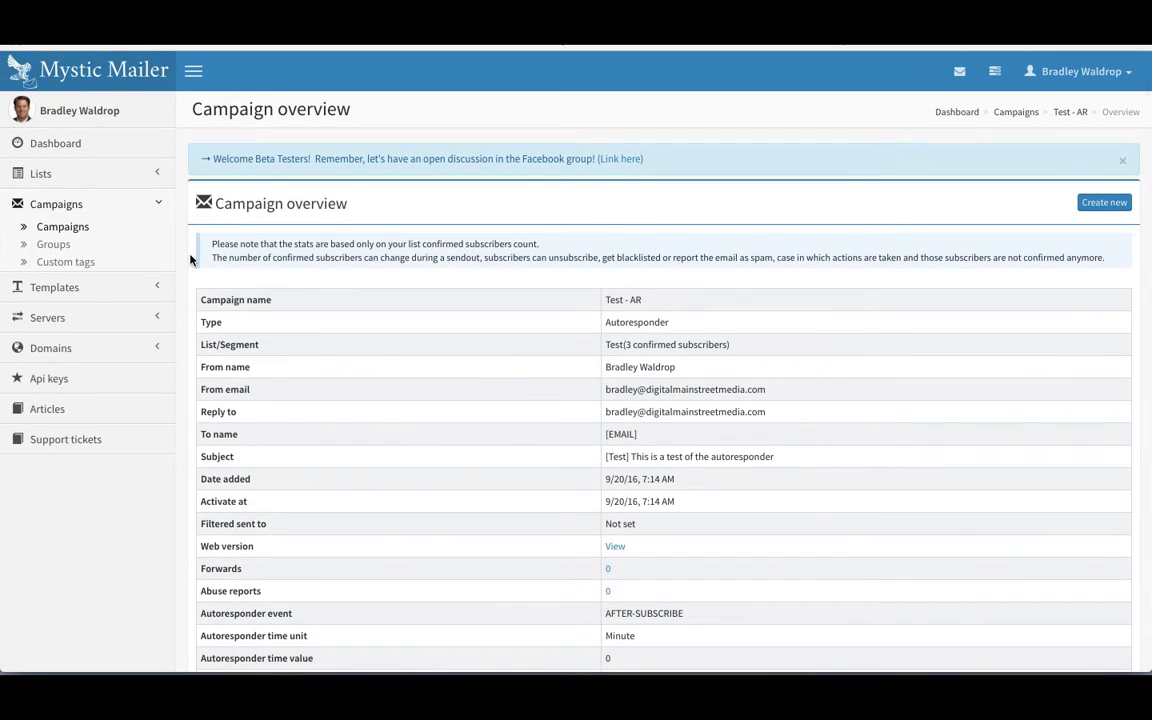